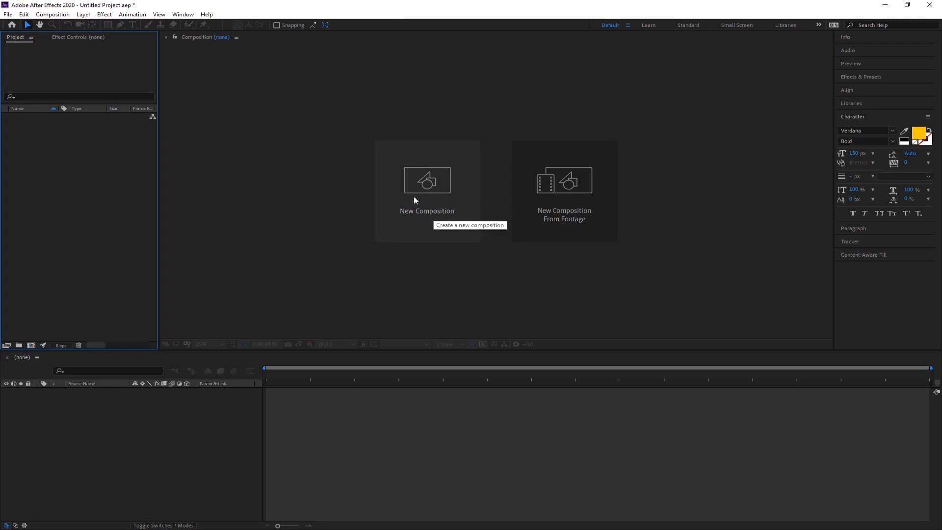
# Create a 30-second composition with the HDTV 1080 25 preset and show it in a 1 View layout.
pyautogui.click(437, 195)
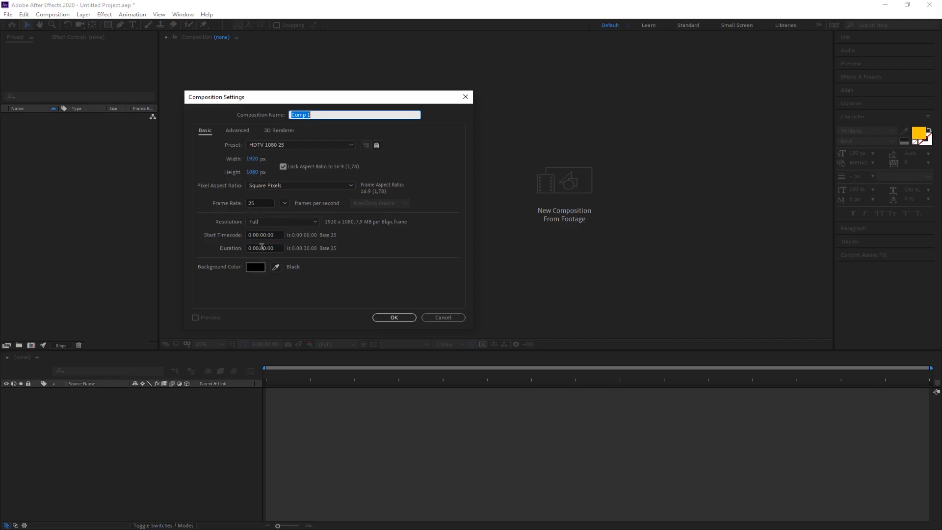
pyautogui.click(395, 318)
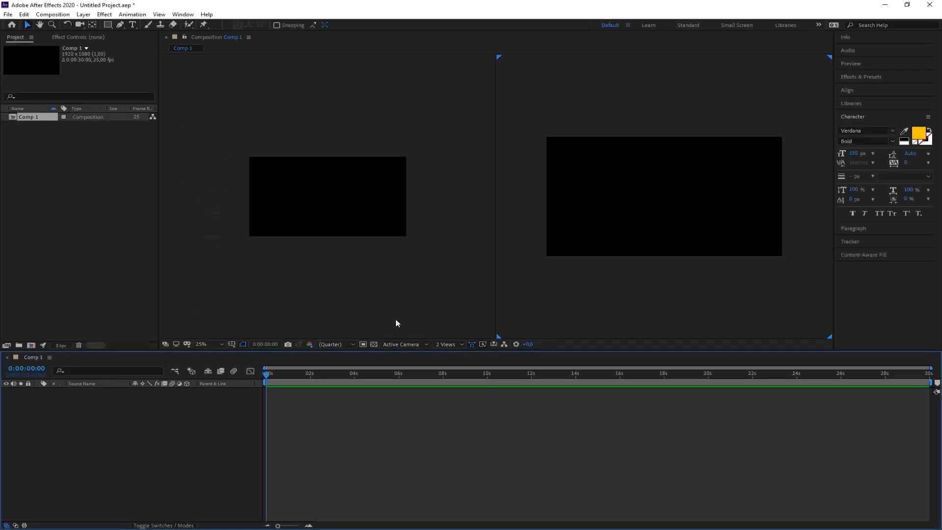
pyautogui.click(450, 345)
pyautogui.click(452, 354)
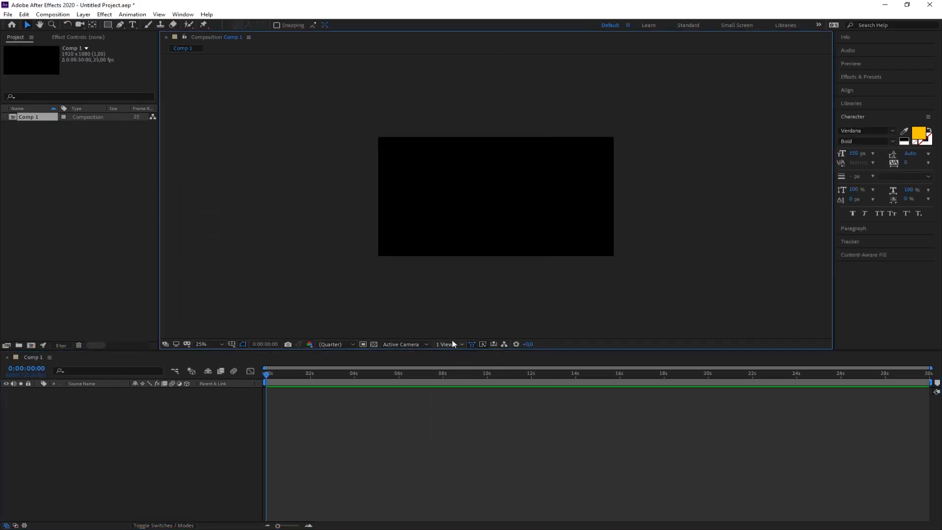
pyautogui.scroll(1, 420, 268)
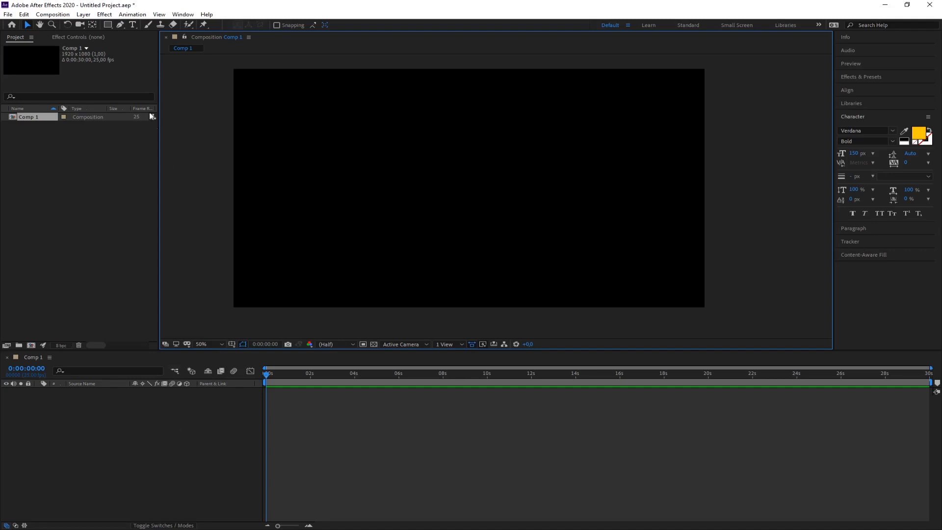
# Add a text layer reading "Text01" and place it in the lower-left part of the composition.
pyautogui.click(133, 26)
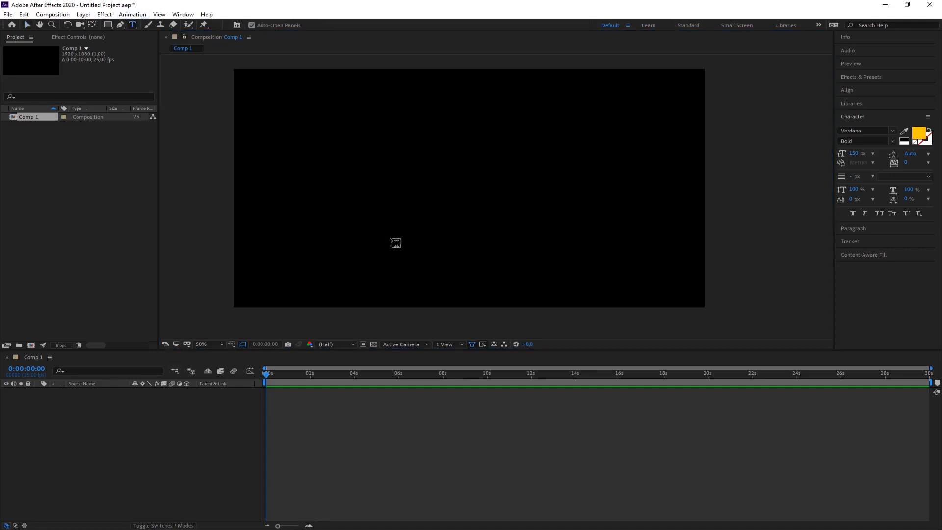
pyautogui.click(304, 226)
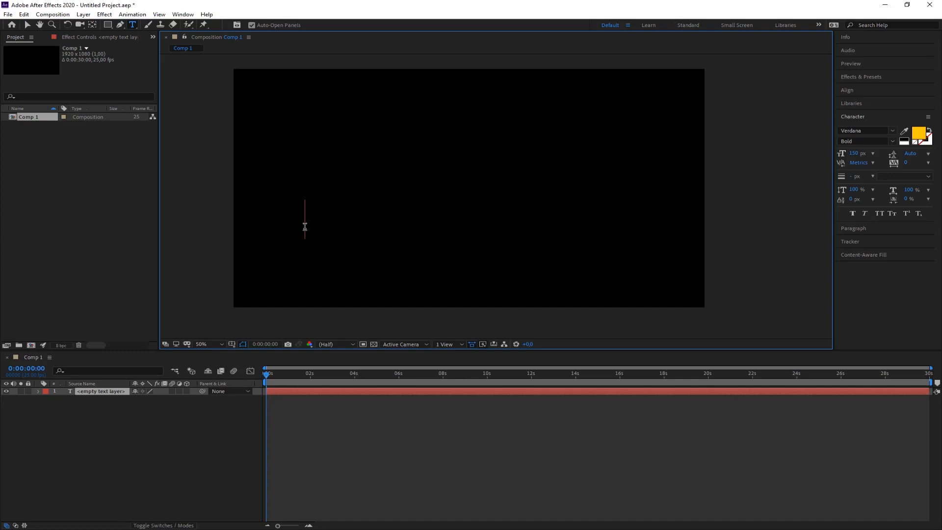
pyautogui.write('T')
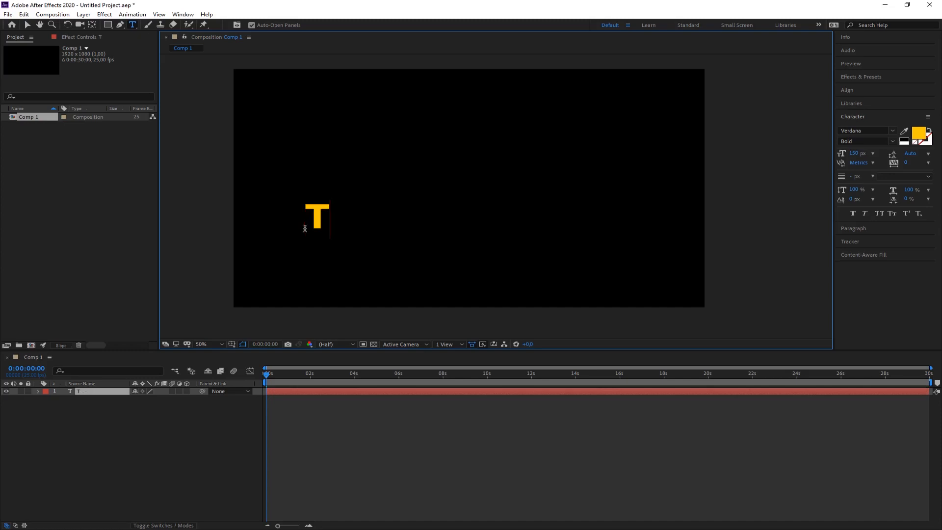
pyautogui.write('ext01')
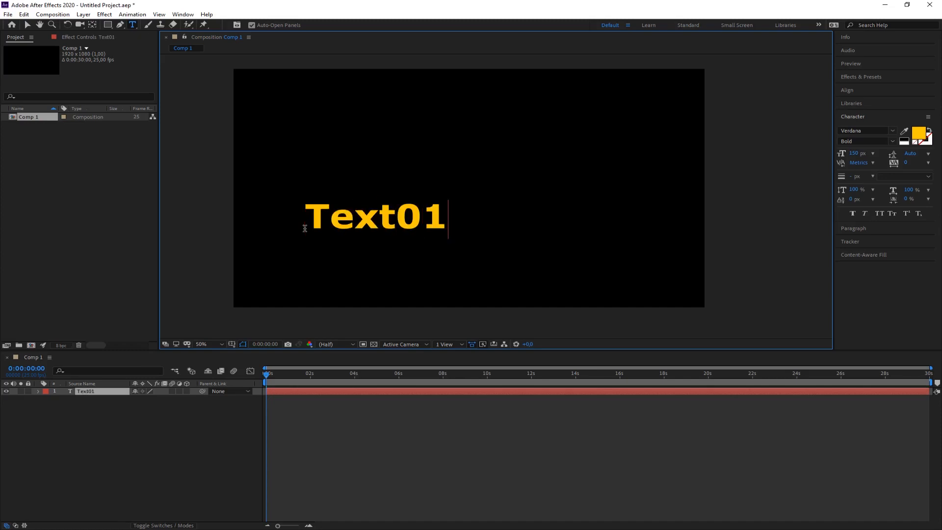
pyautogui.click(27, 24)
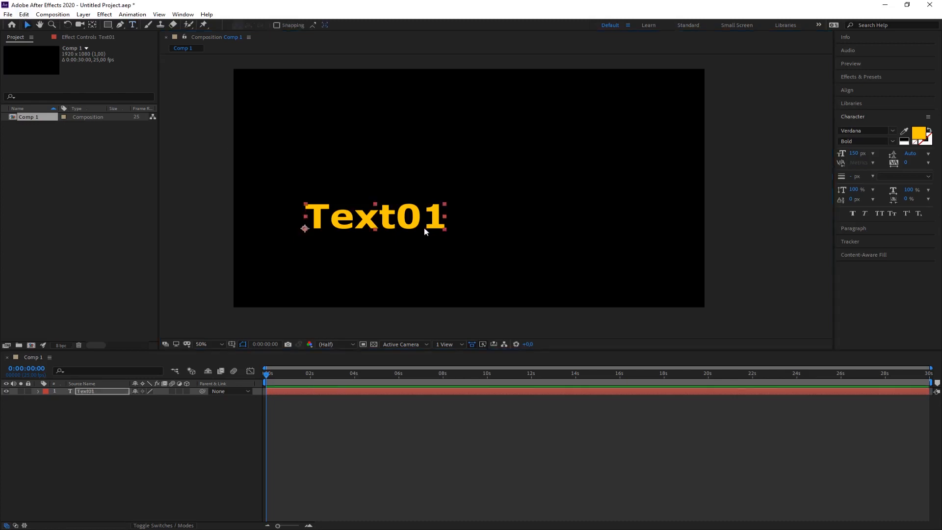
pyautogui.moveTo(388, 220); pyautogui.dragTo(385, 247)
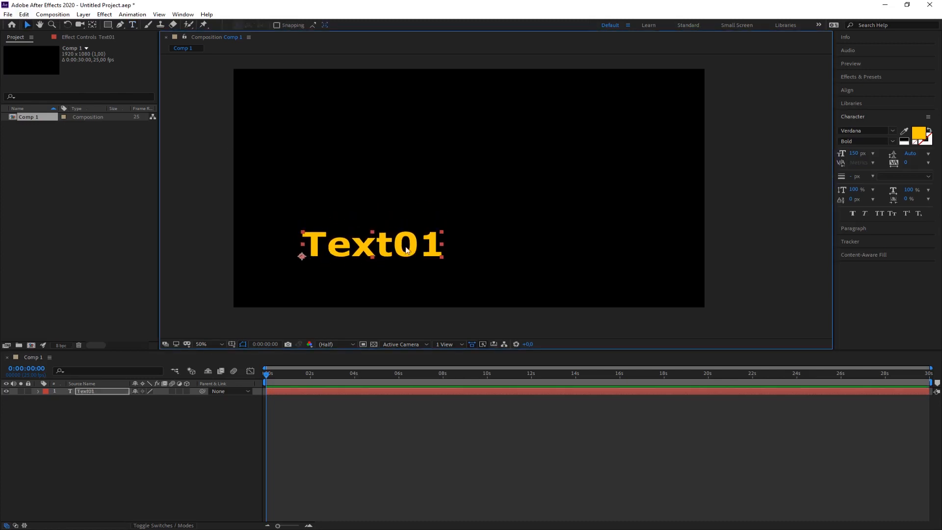
pyautogui.click(856, 154)
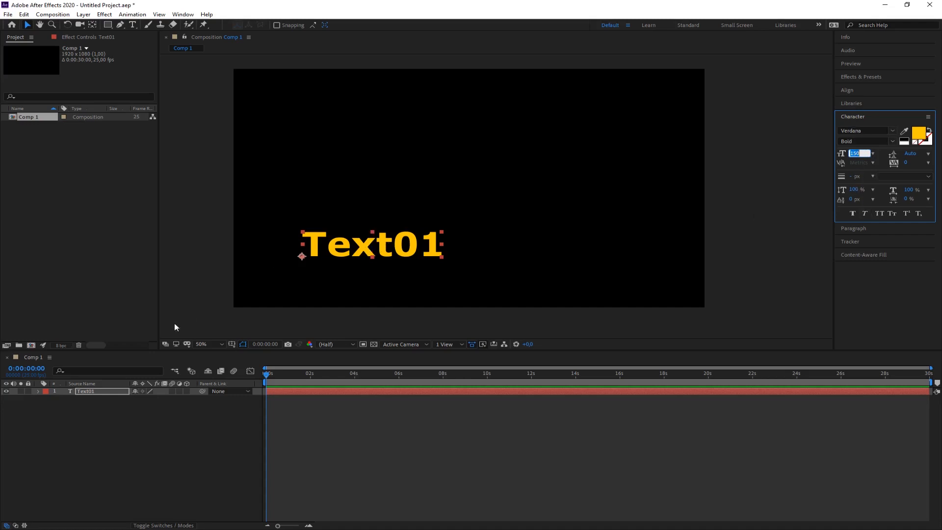
pyautogui.click(148, 429)
pyautogui.click(90, 391)
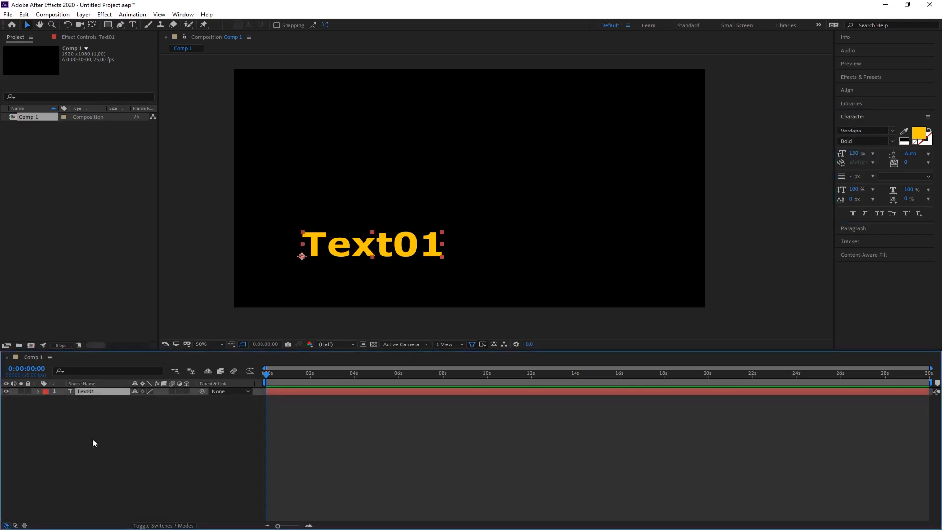
pyautogui.click(92, 439)
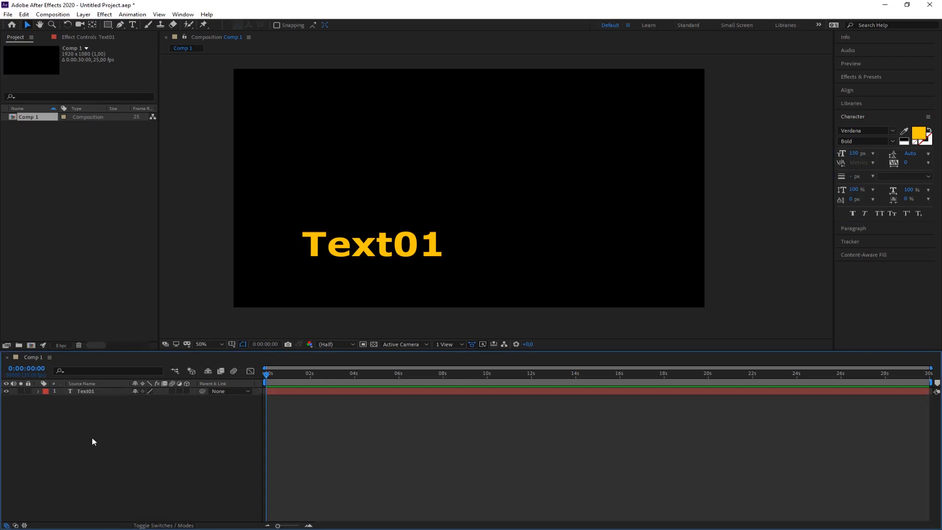
# Duplicate the Text01 layer twice.
pyautogui.click(85, 393)
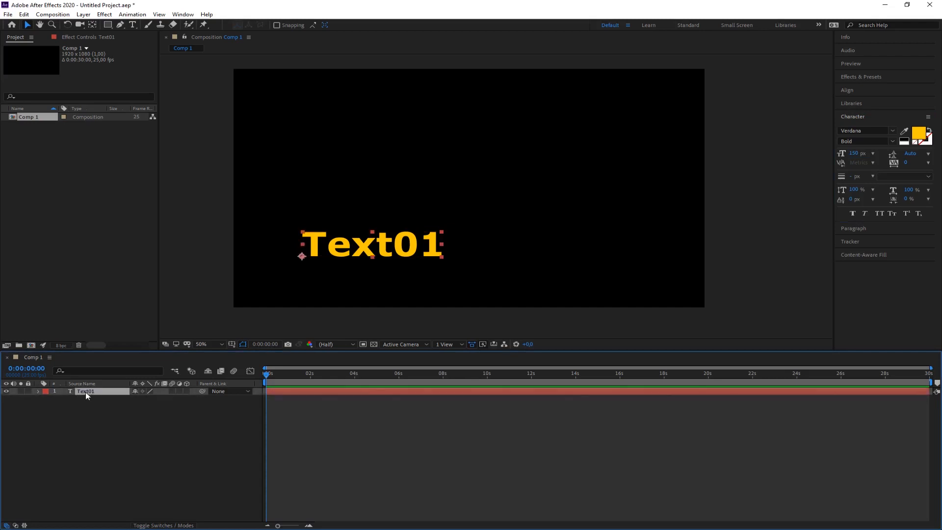
pyautogui.hotkey('ctrl', 'd')
pyautogui.hotkey('ctrl', 'd')
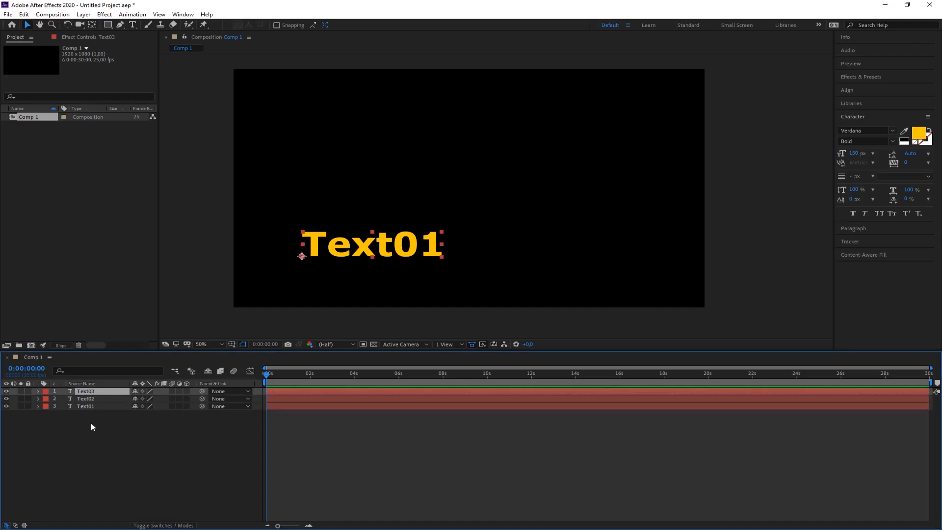
# Move the Text02 layer to the right of the composition's centre and the Text03 layer above the centre.
pyautogui.click(89, 399)
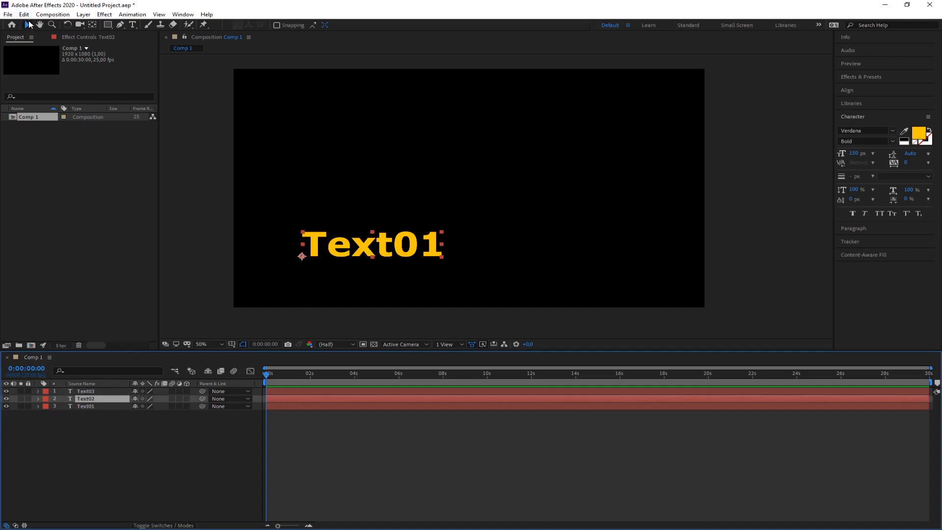
pyautogui.moveTo(368, 250); pyautogui.dragTo(588, 188)
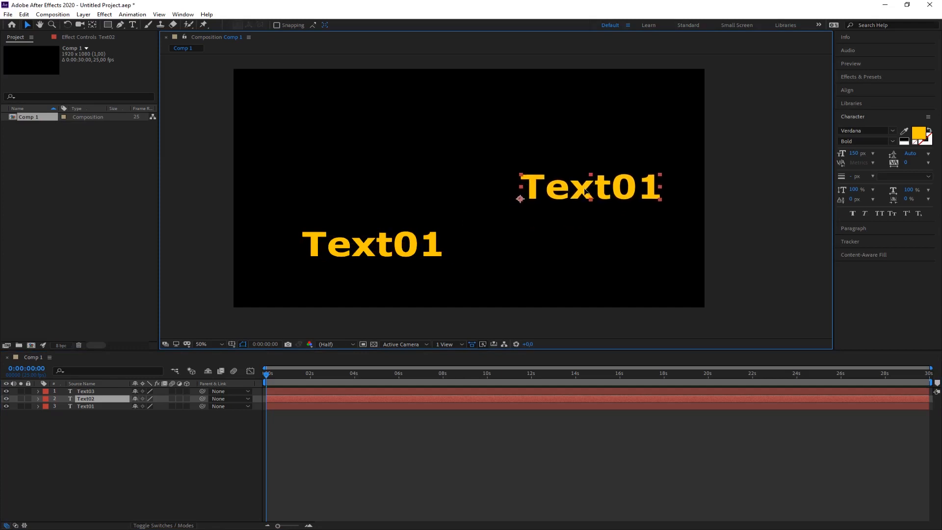
pyautogui.click(93, 391)
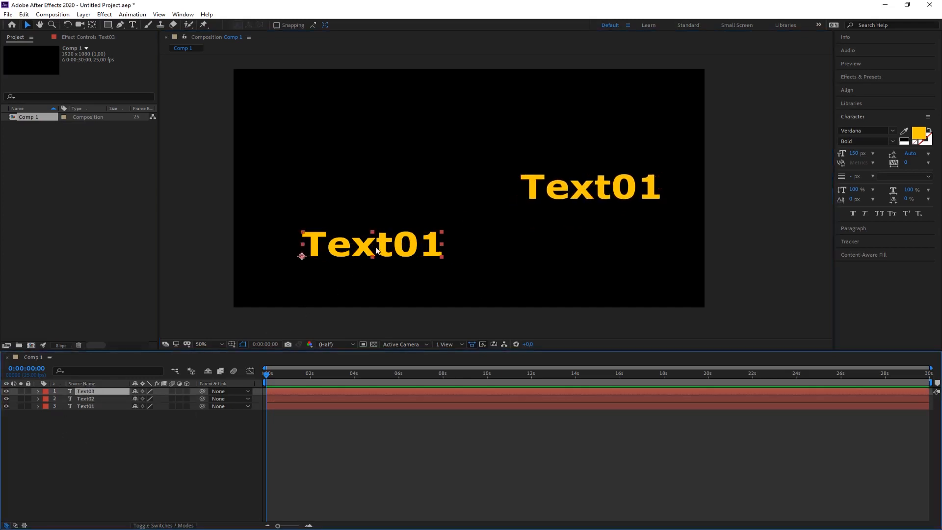
pyautogui.moveTo(382, 241); pyautogui.dragTo(437, 131)
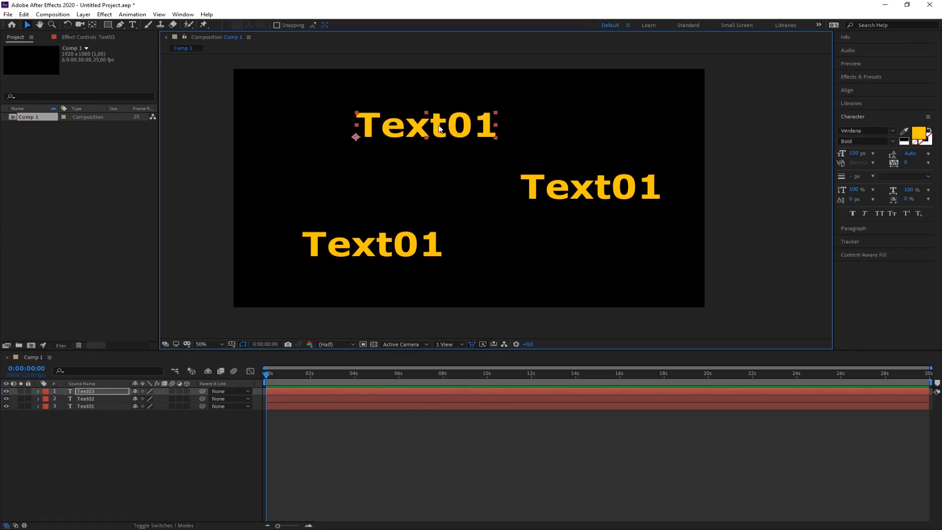
pyautogui.moveTo(437, 128); pyautogui.dragTo(441, 145)
pyautogui.moveTo(560, 189); pyautogui.dragTo(540, 202)
# Change the wording of the Text02 layer to "Text02".
pyautogui.doubleClick(569, 201)
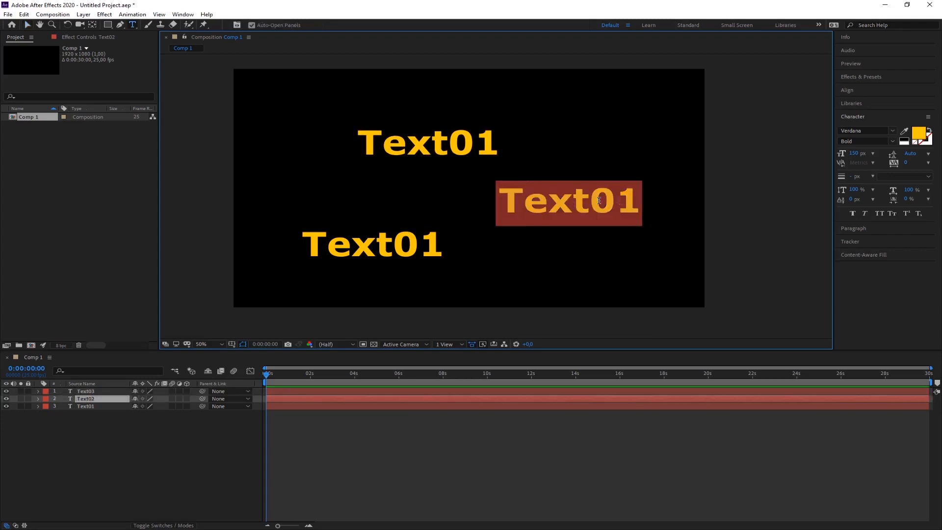
pyautogui.click(634, 200)
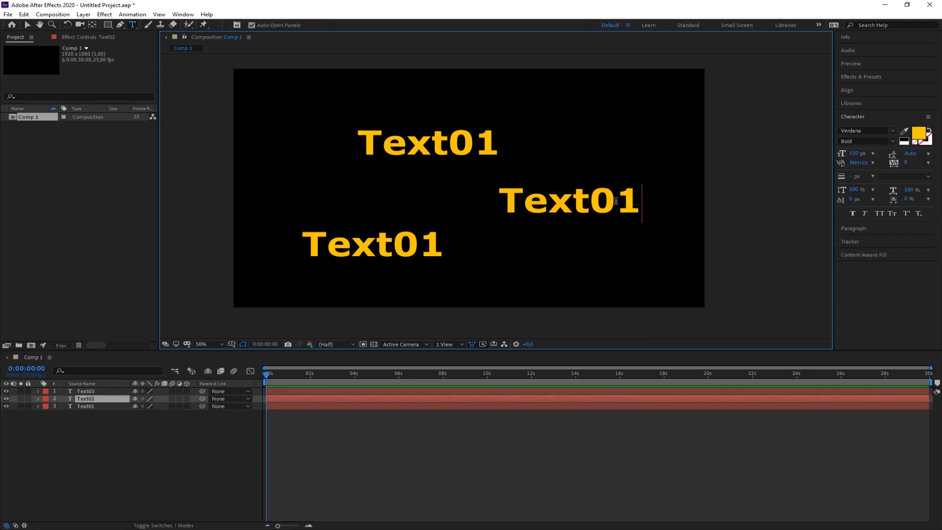
pyautogui.moveTo(634, 200); pyautogui.dragTo(495, 202)
pyautogui.click(581, 203)
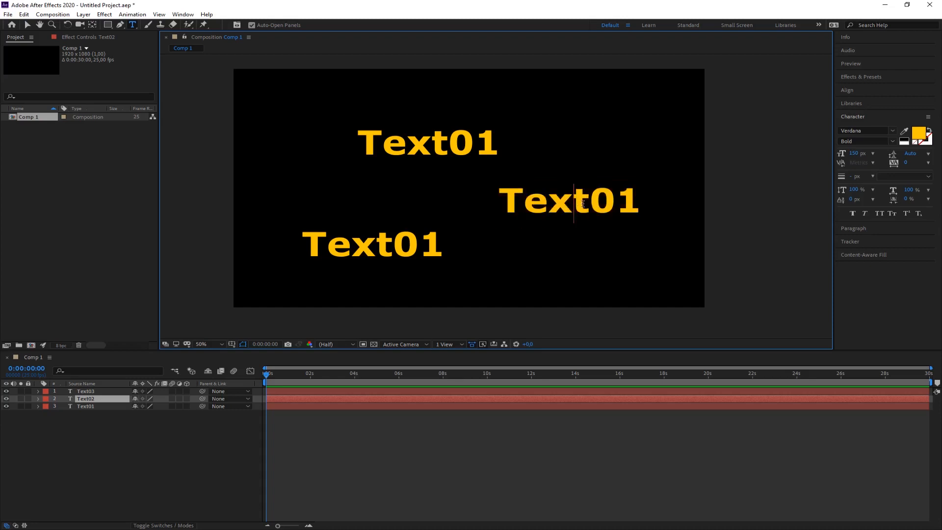
pyautogui.click(635, 205)
pyautogui.press('BackSpace')
pyautogui.write('2')
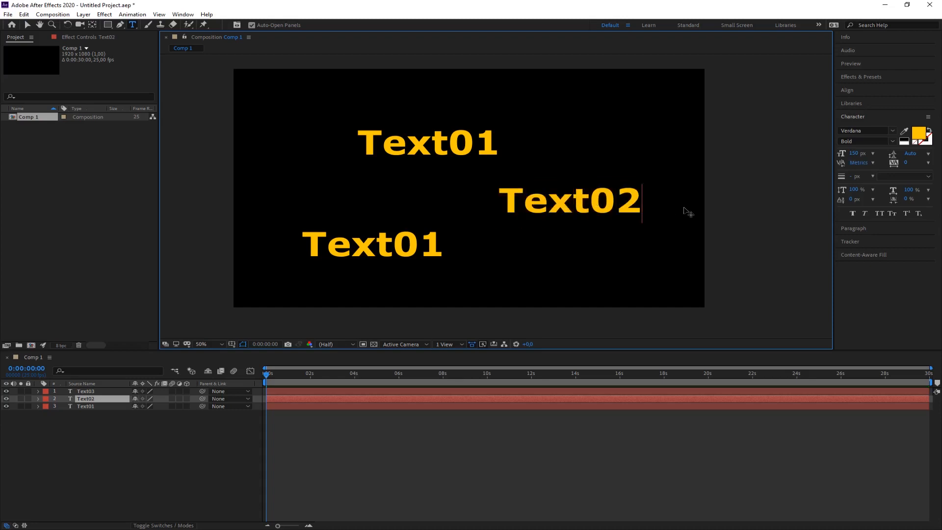
# Set the fill colour of the whole "Text02" wording to green.
pyautogui.moveTo(641, 201); pyautogui.dragTo(495, 202)
pyautogui.click(918, 133)
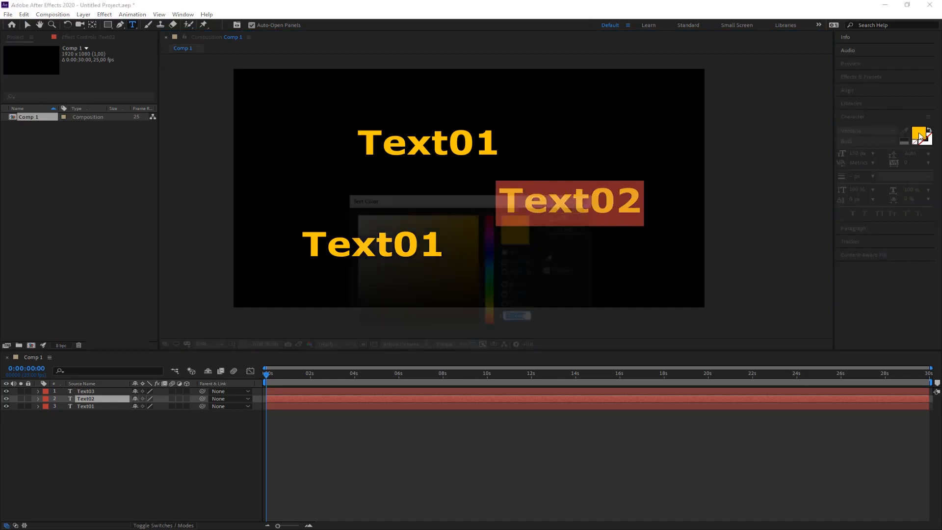
pyautogui.moveTo(492, 308); pyautogui.dragTo(491, 293)
pyautogui.click(568, 216)
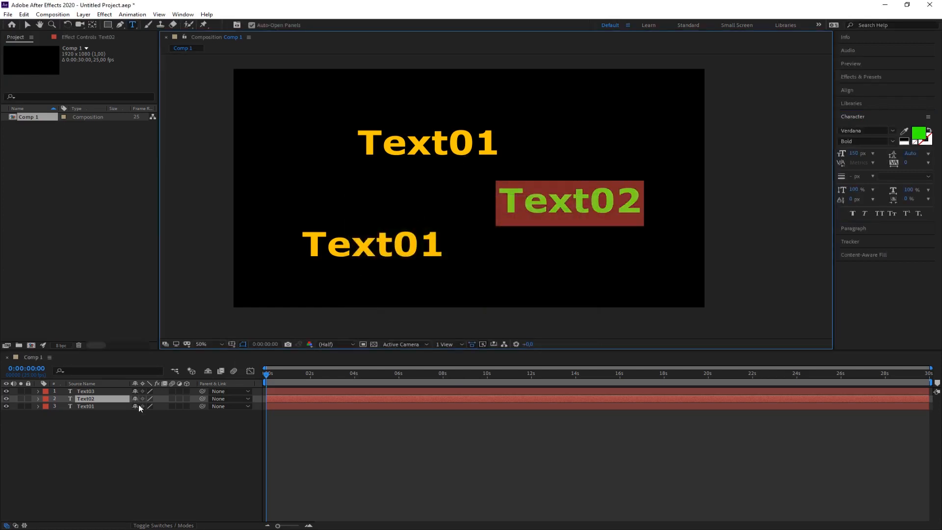
pyautogui.click(28, 24)
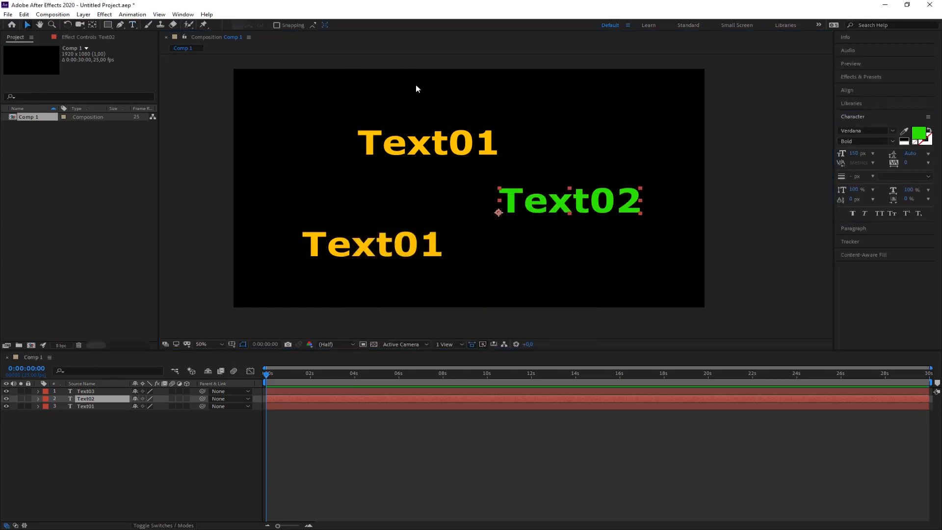
# Change the wording of the uppermost text in the composition to "Text03".
pyautogui.click(456, 140)
pyautogui.doubleClick(458, 138)
pyautogui.click(494, 146)
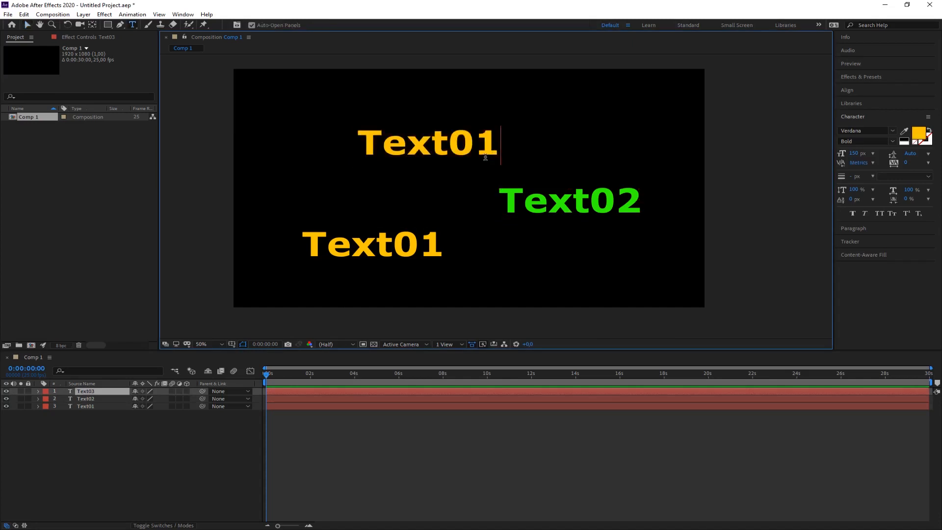
pyautogui.press('BackSpace')
pyautogui.write('3')
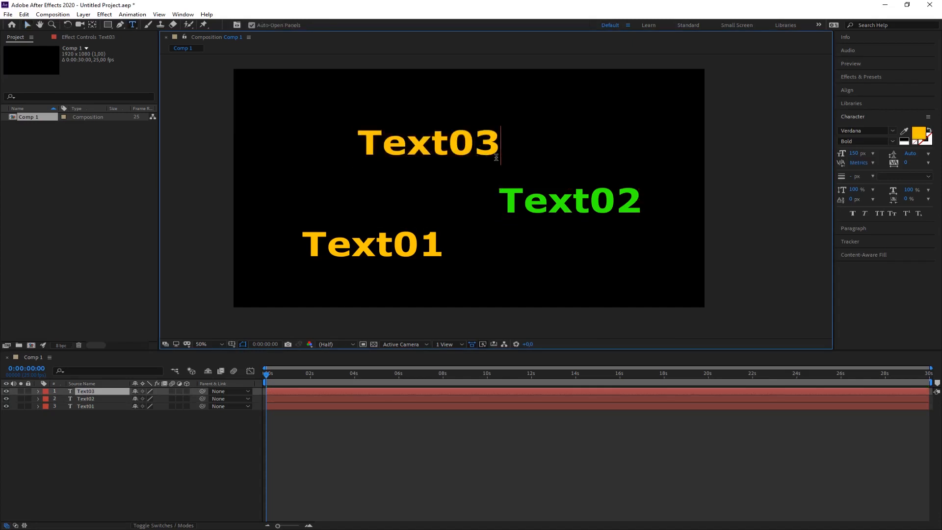
# Set the fill colour of the whole "Text03" wording to blue and deselect the layer.
pyautogui.moveTo(502, 147); pyautogui.dragTo(362, 149)
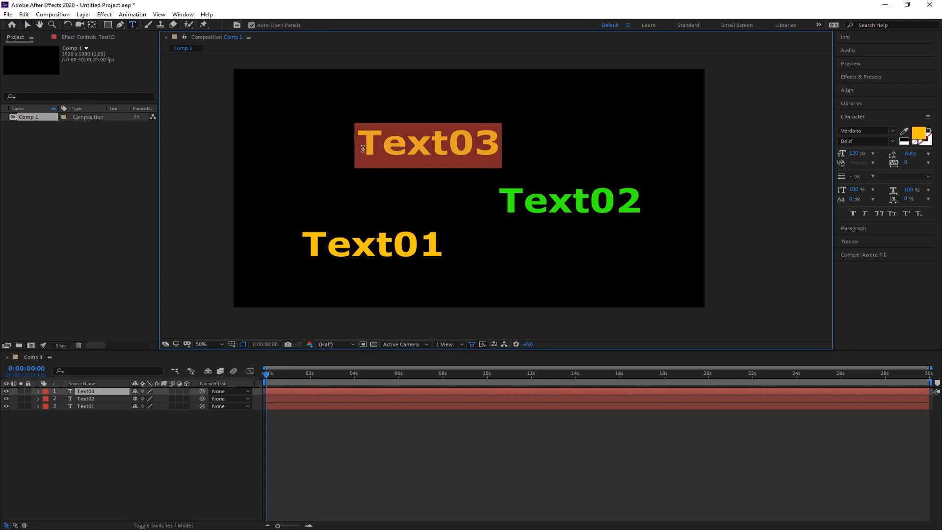
pyautogui.click(919, 133)
pyautogui.click(492, 262)
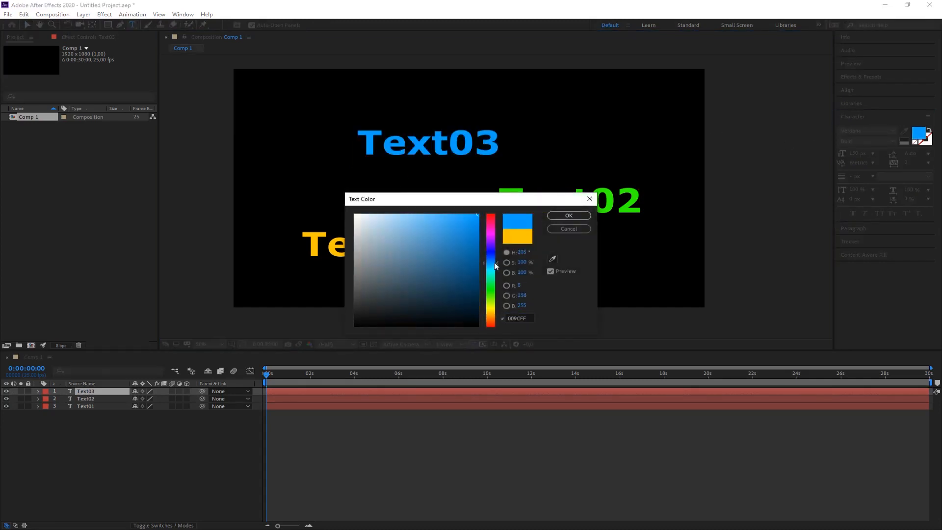
pyautogui.click(569, 216)
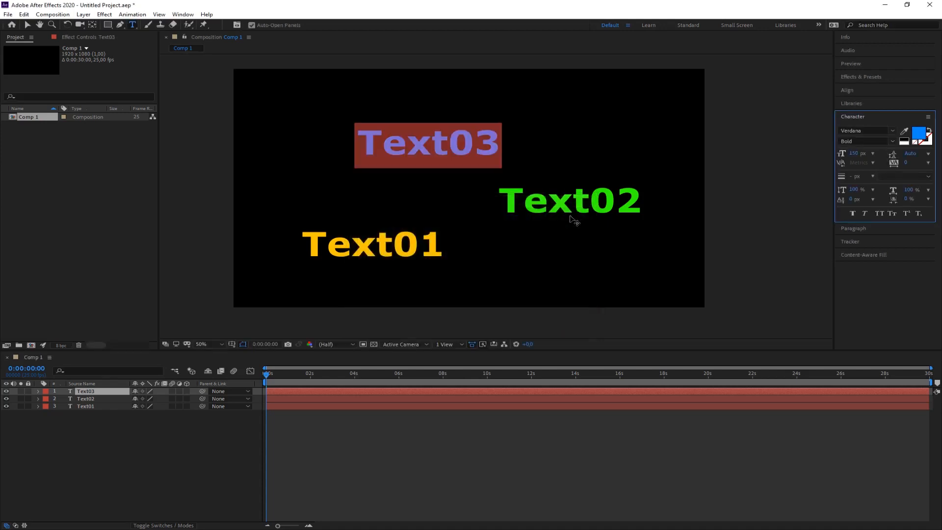
pyautogui.click(28, 25)
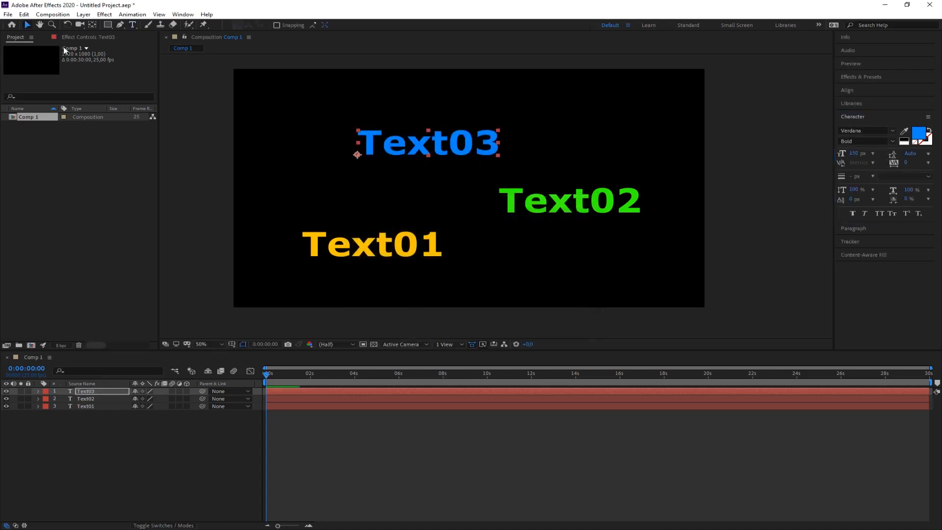
pyautogui.click(227, 248)
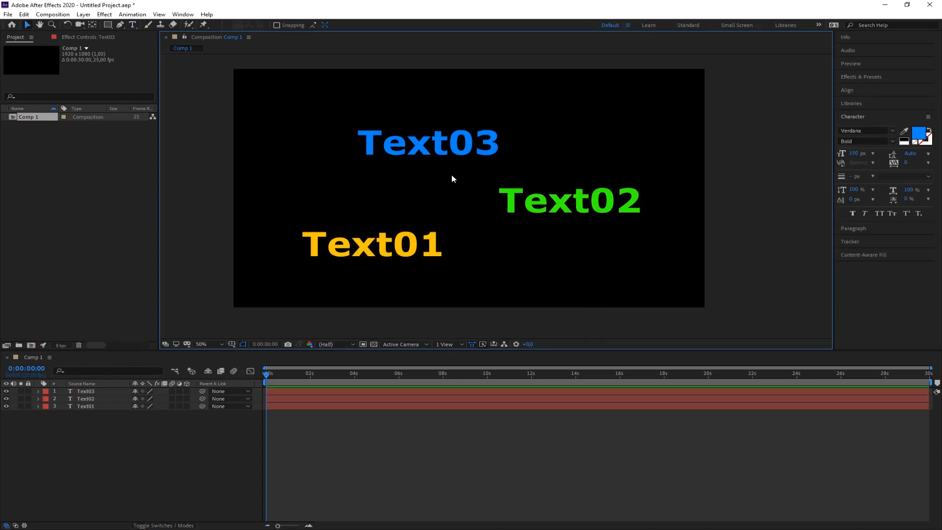
# Move the green Text02 over Text01 to check their stacking, and return it to the right between the other two texts.
pyautogui.click(78, 392)
pyautogui.click(86, 407)
pyautogui.click(429, 208)
pyautogui.moveTo(553, 216); pyautogui.dragTo(465, 247)
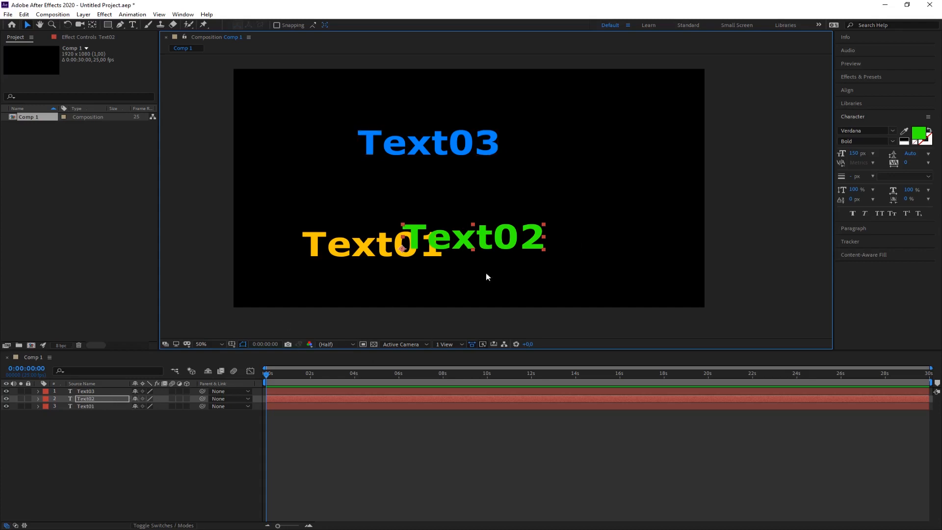
pyautogui.moveTo(445, 241); pyautogui.dragTo(350, 243)
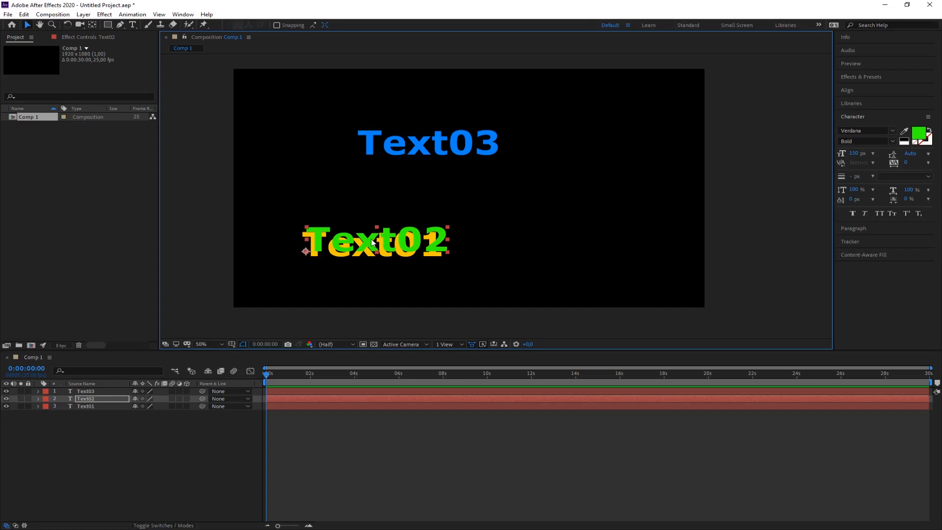
pyautogui.moveTo(373, 242); pyautogui.dragTo(562, 196)
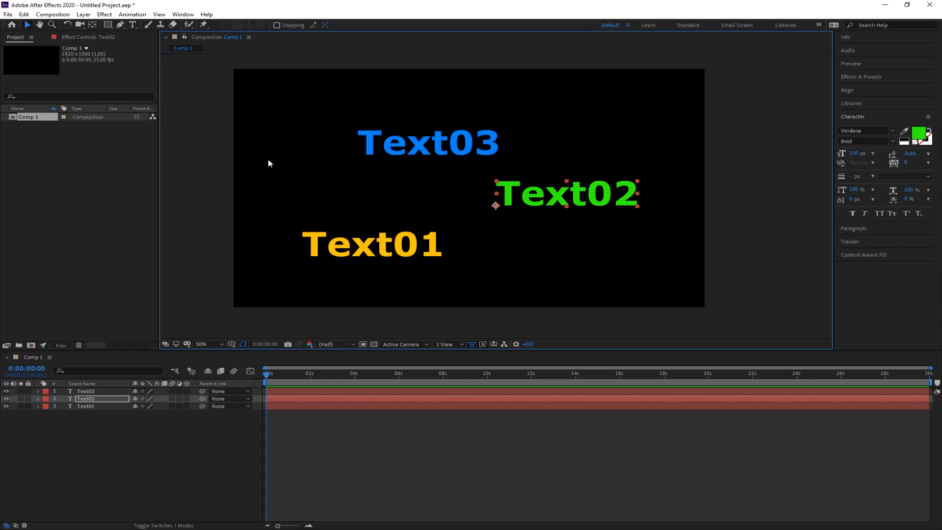
# Nudge the green Text02 around its spot between Text03 and Text01, and deselect the layer.
pyautogui.moveTo(578, 195); pyautogui.dragTo(585, 193)
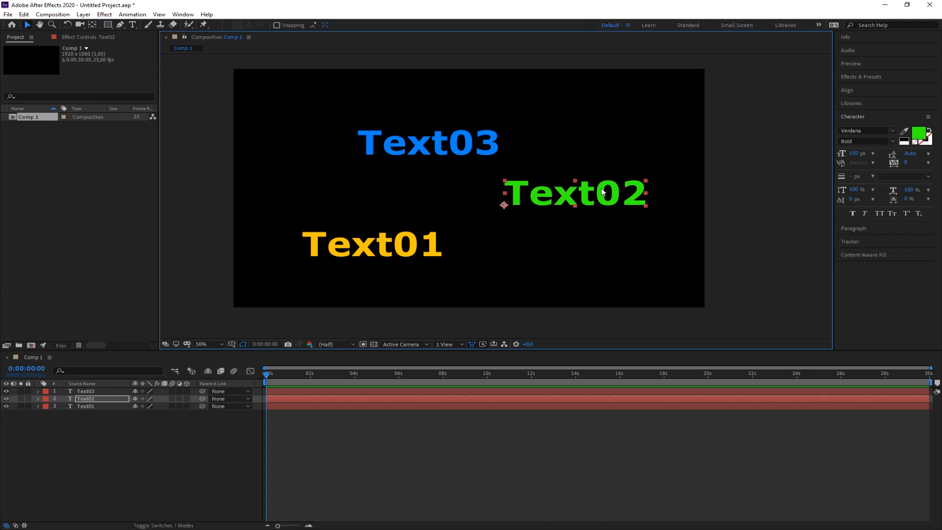
pyautogui.moveTo(526, 189); pyautogui.dragTo(591, 194)
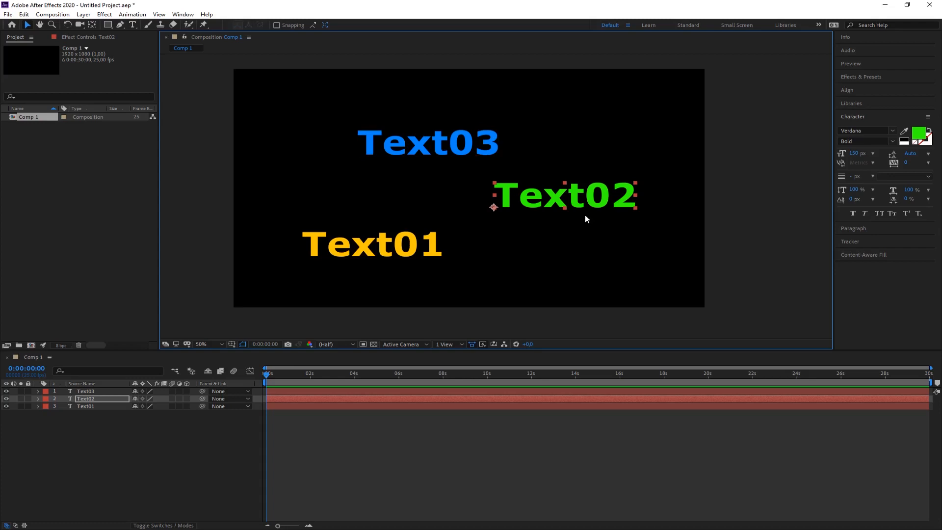
pyautogui.click(114, 428)
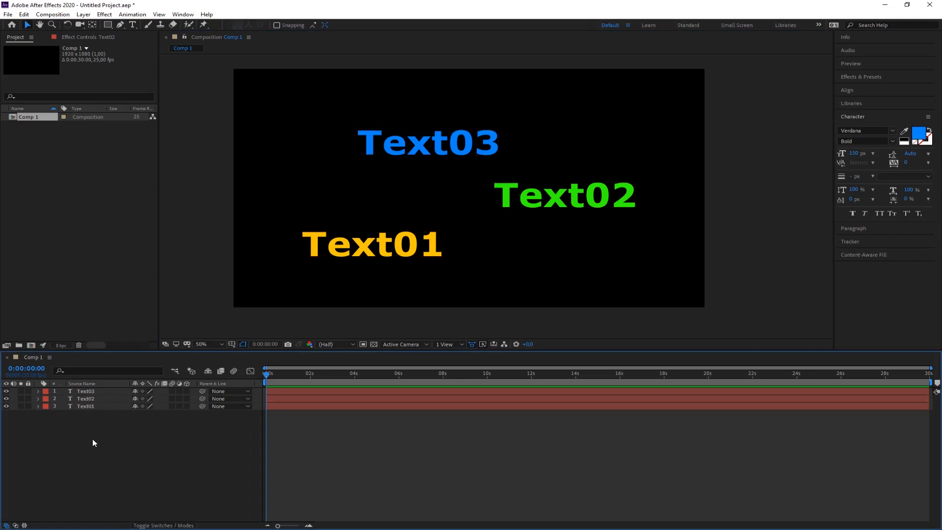
# Start a new camera layer named Camera 1 and keep its type as Two-Node Camera.
pyautogui.click(83, 15)
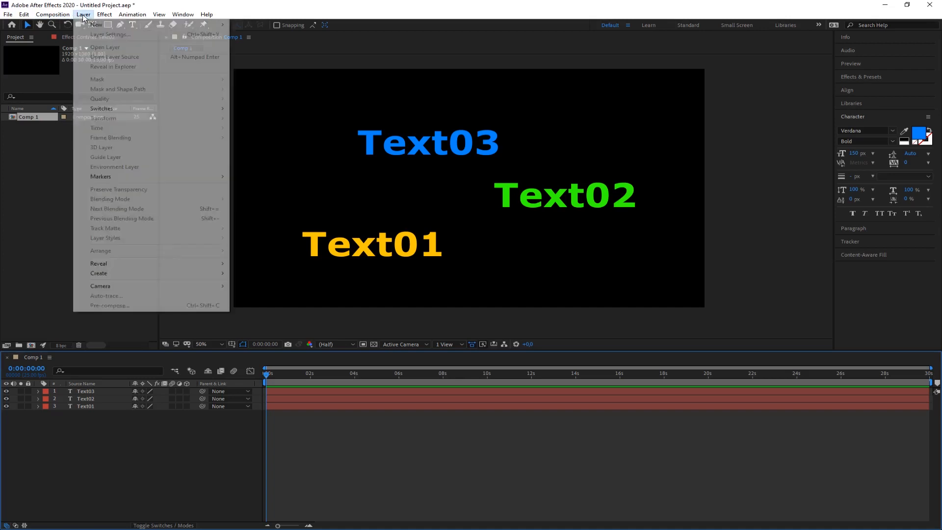
pyautogui.moveTo(98, 25)
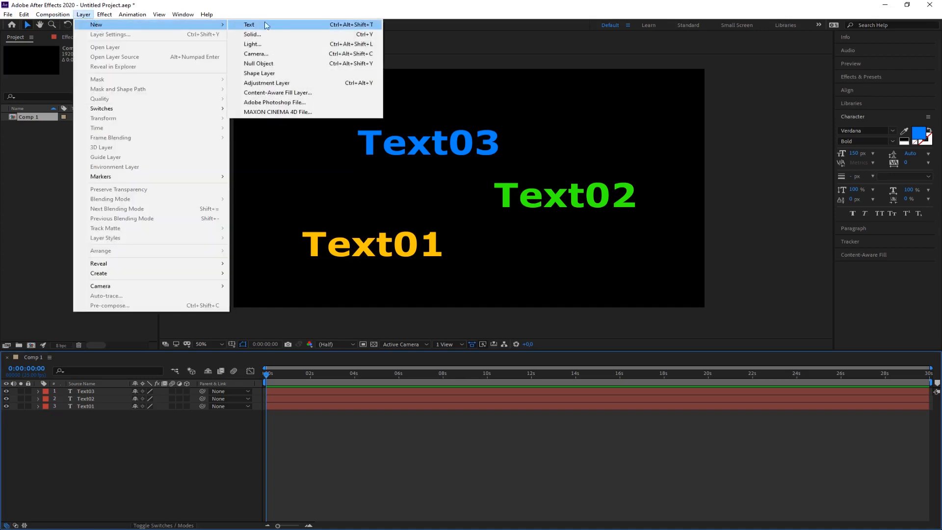
pyautogui.click(254, 54)
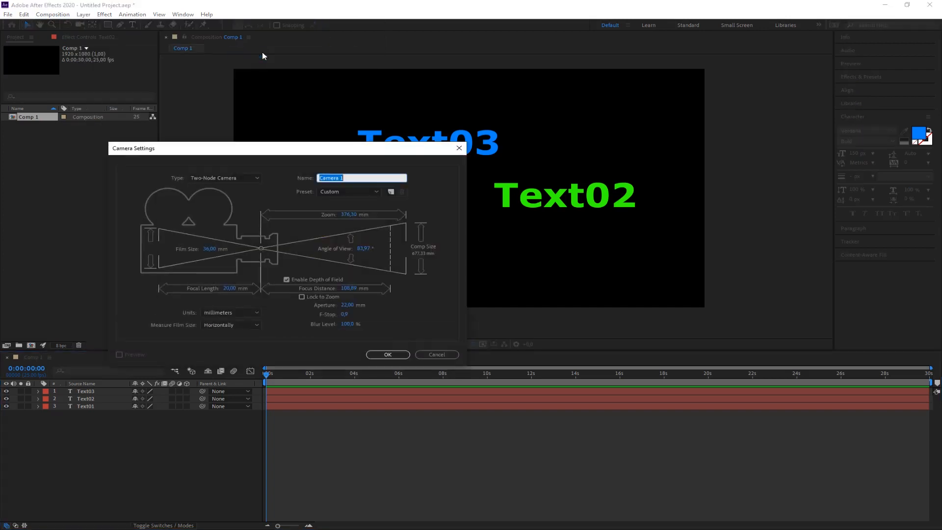
pyautogui.moveTo(325, 150); pyautogui.dragTo(366, 105)
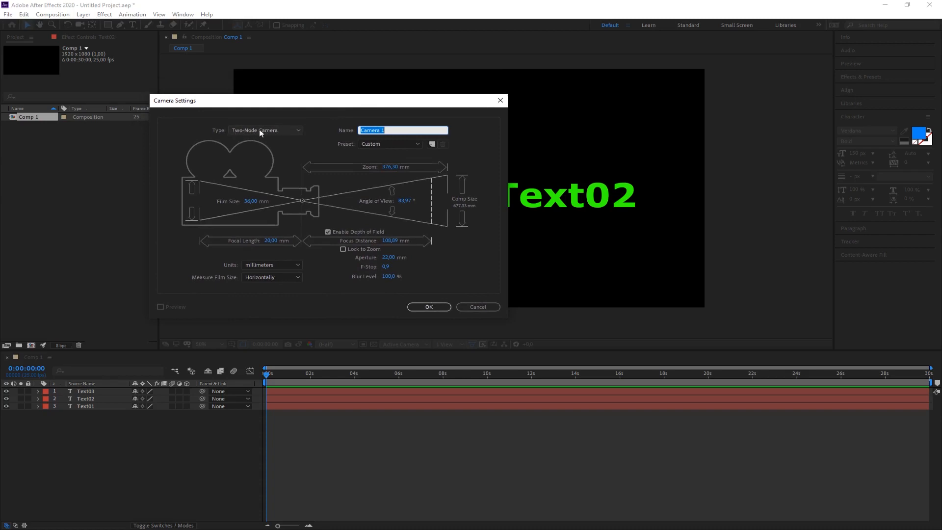
pyautogui.click(282, 130)
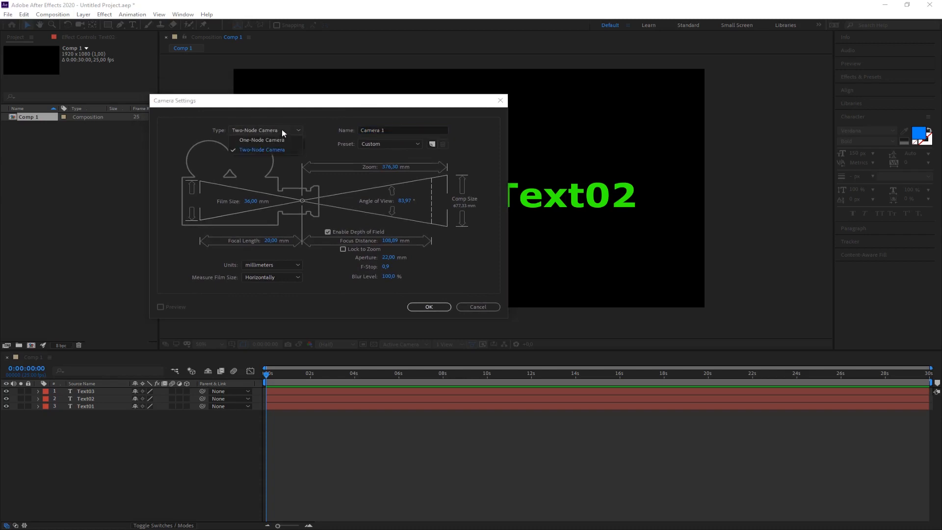
pyautogui.click(281, 129)
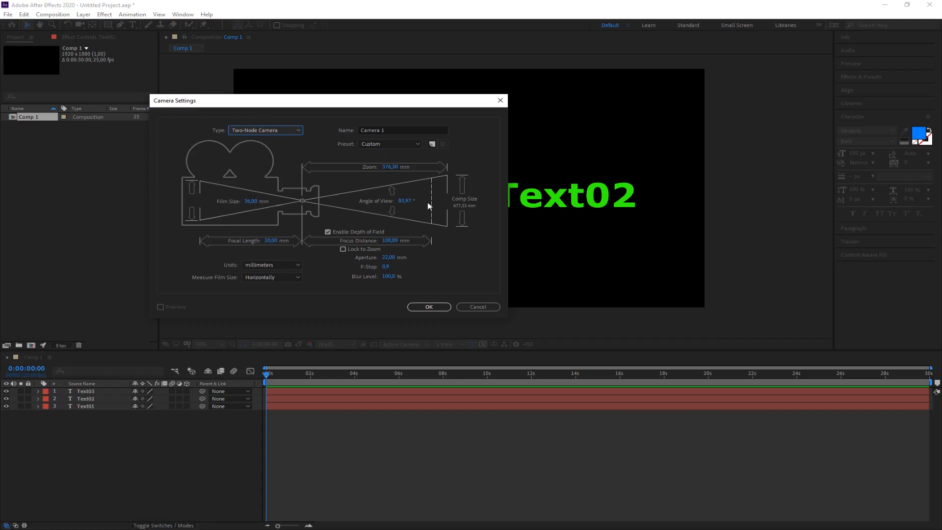
pyautogui.click(259, 129)
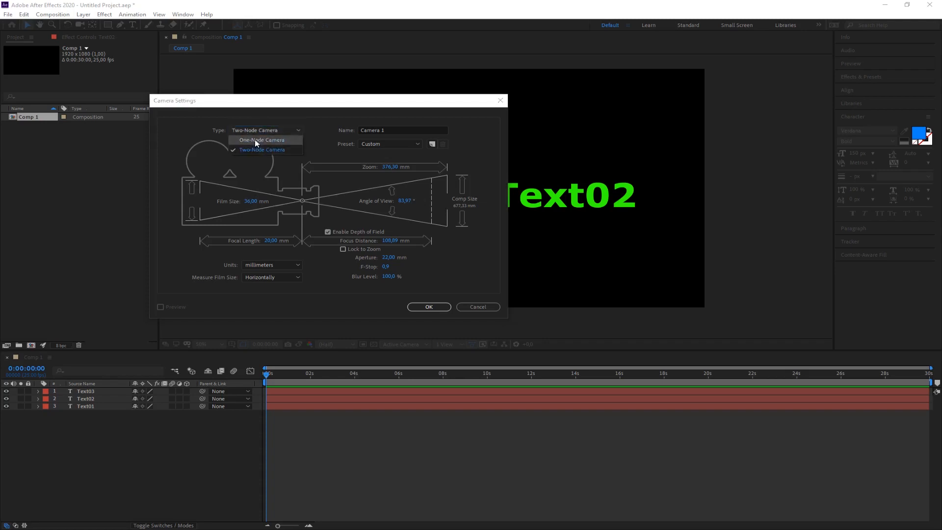
pyautogui.click(258, 131)
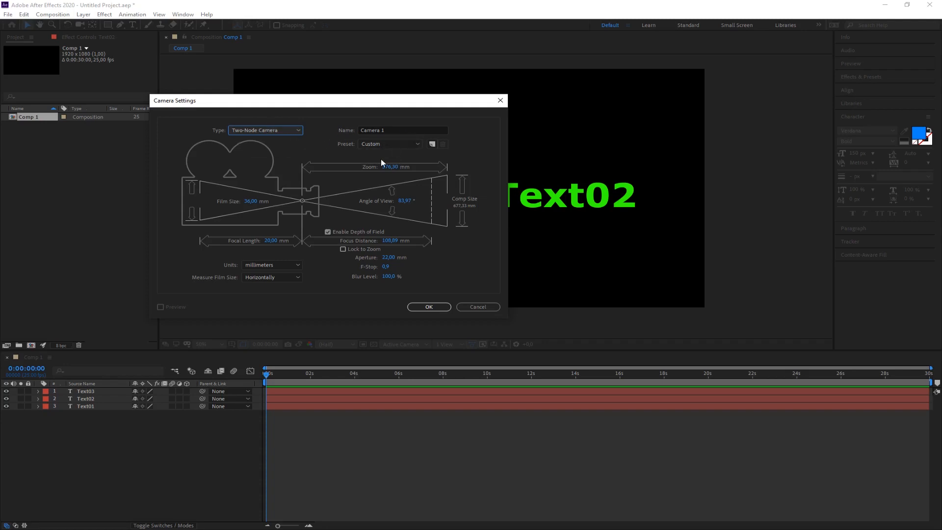
# Apply the 20mm preset to the camera, disable its depth of field, and create it.
pyautogui.click(387, 146)
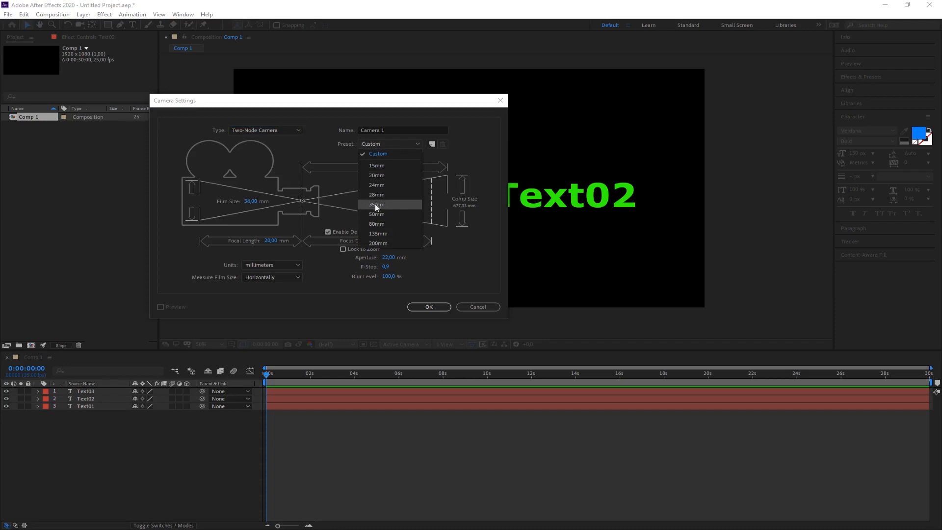
pyautogui.click(376, 175)
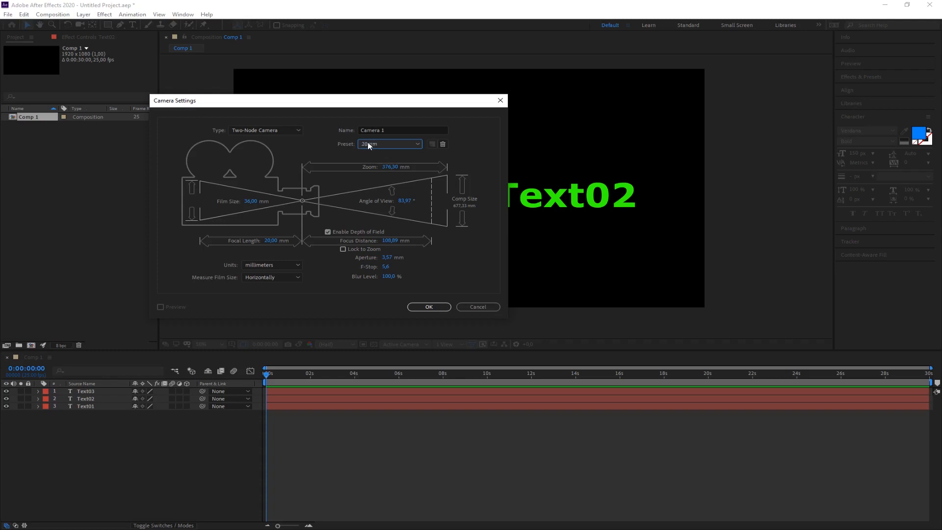
pyautogui.click(328, 232)
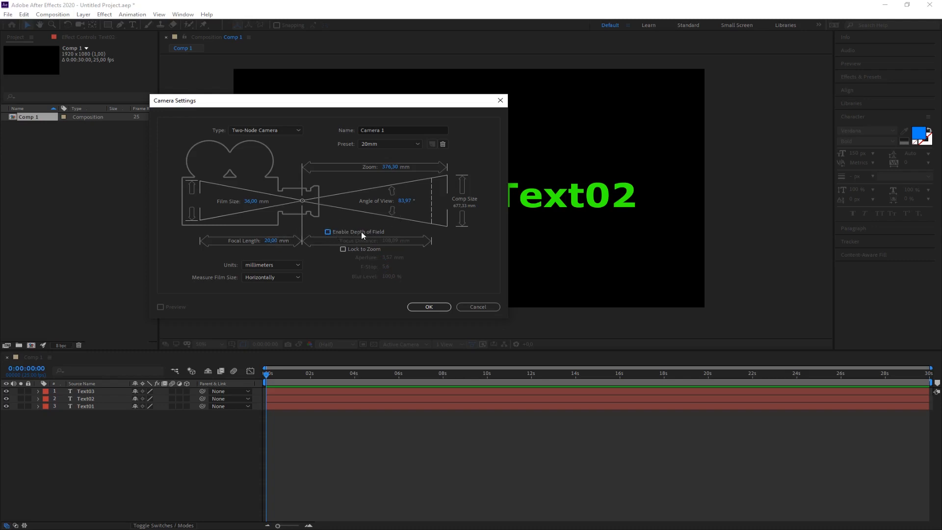
pyautogui.click(431, 308)
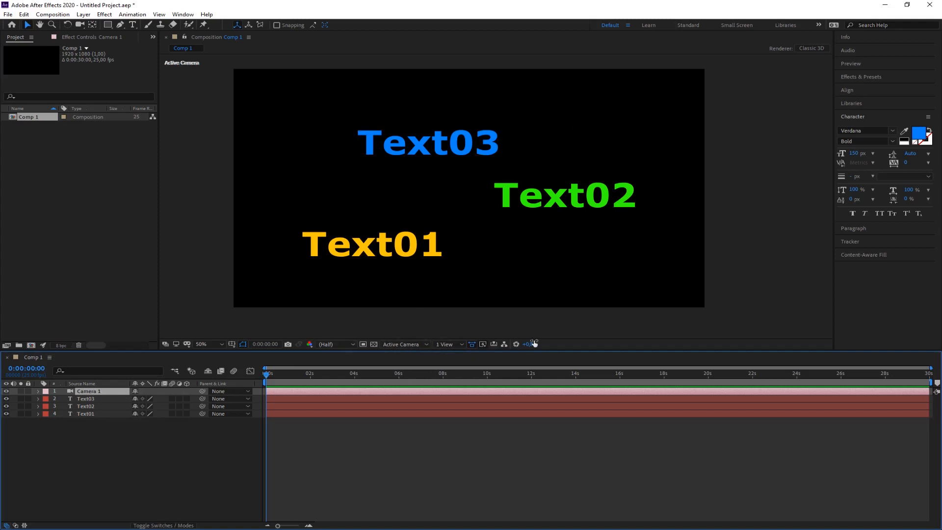
# Show the composition through Camera 1 and from the Top view to examine the camera's position and field of view.
pyautogui.click(426, 345)
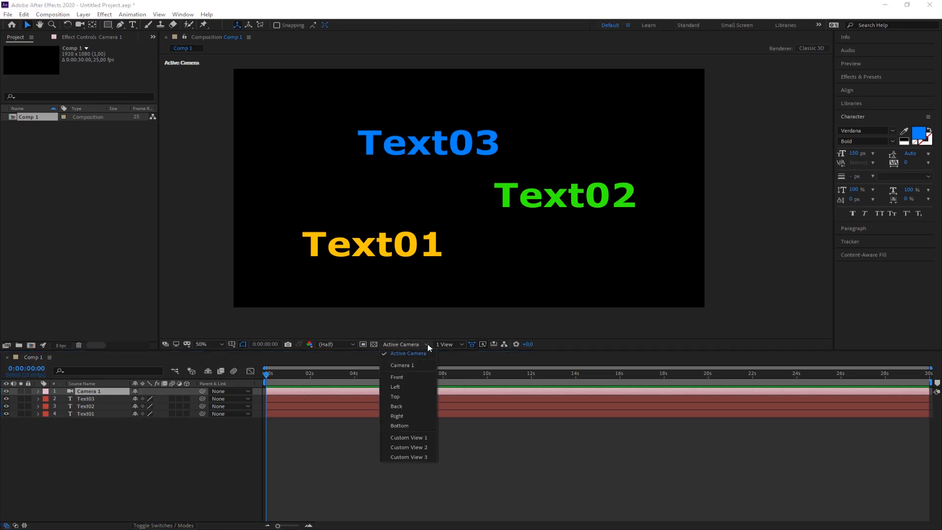
pyautogui.click(408, 366)
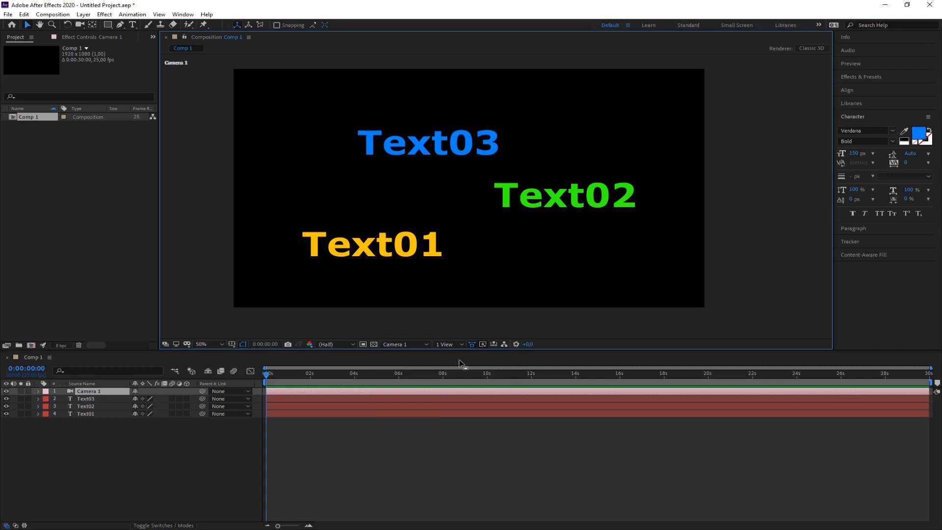
pyautogui.click(426, 345)
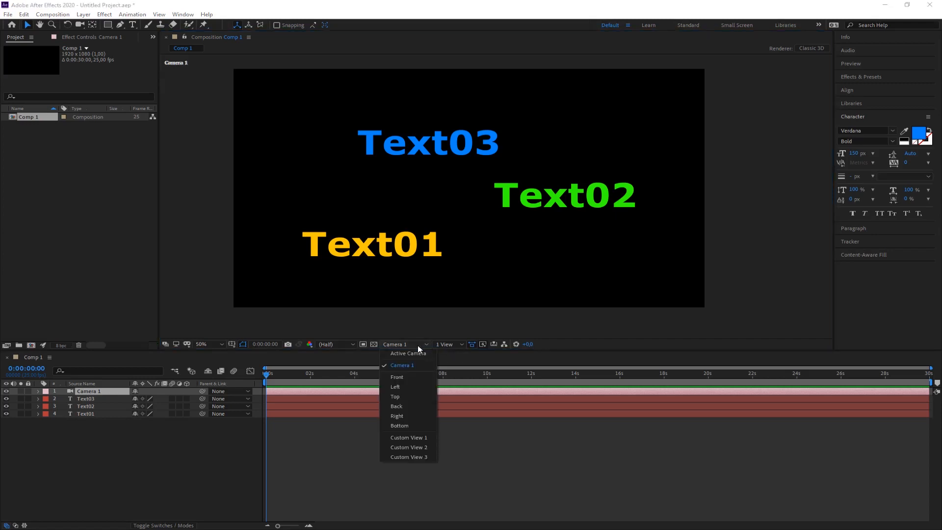
pyautogui.click(400, 396)
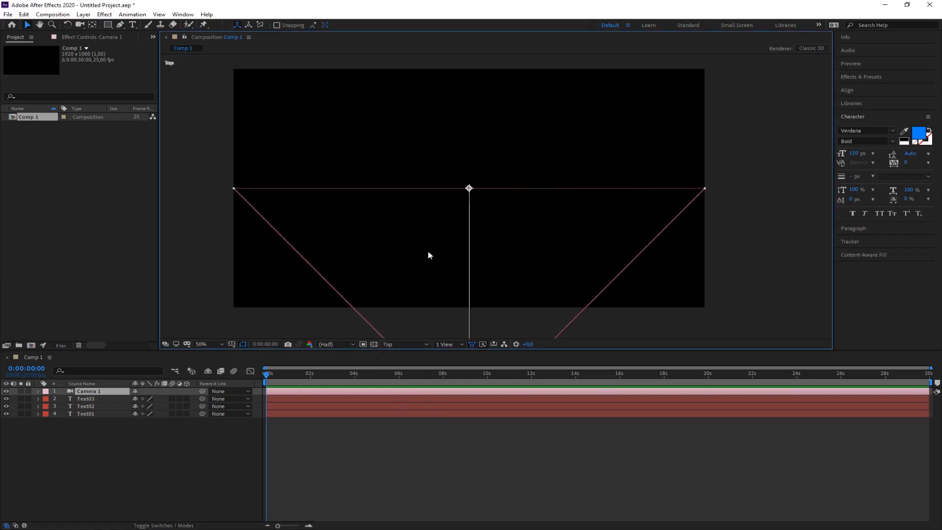
pyautogui.moveTo(428, 252); pyautogui.dragTo(411, 247)
pyautogui.scroll(-3, 426, 250)
pyautogui.scroll(1, 411, 246)
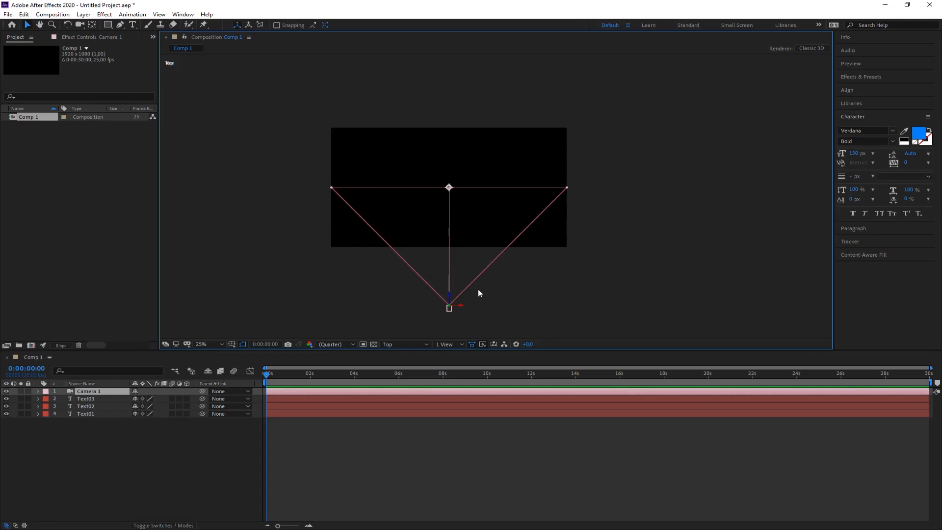
# Deselect the camera and make Text03, Text02 and Text01 3D layers.
pyautogui.click(458, 322)
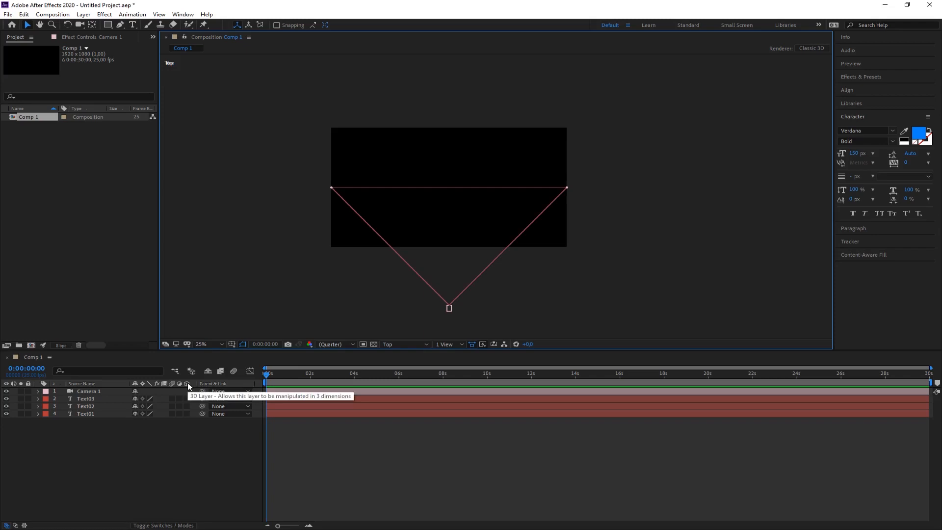
pyautogui.click(186, 398)
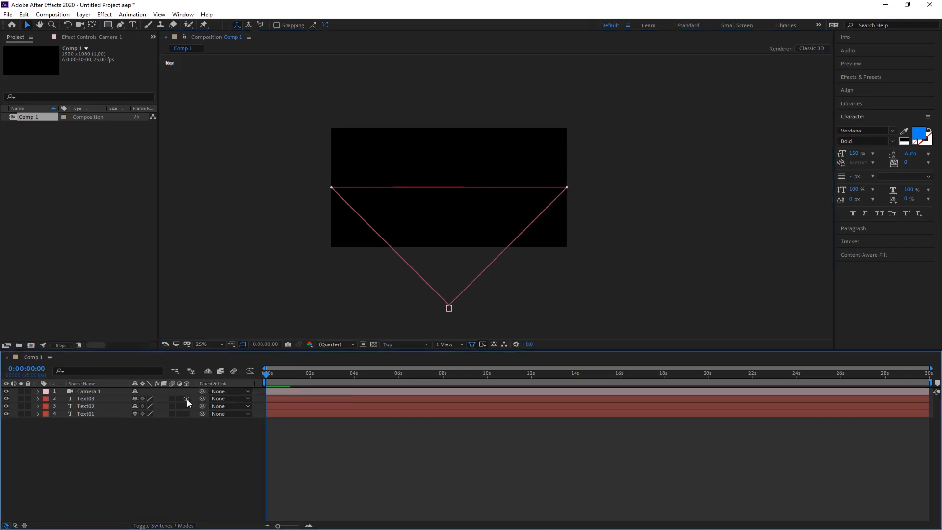
pyautogui.moveTo(187, 405); pyautogui.dragTo(187, 413)
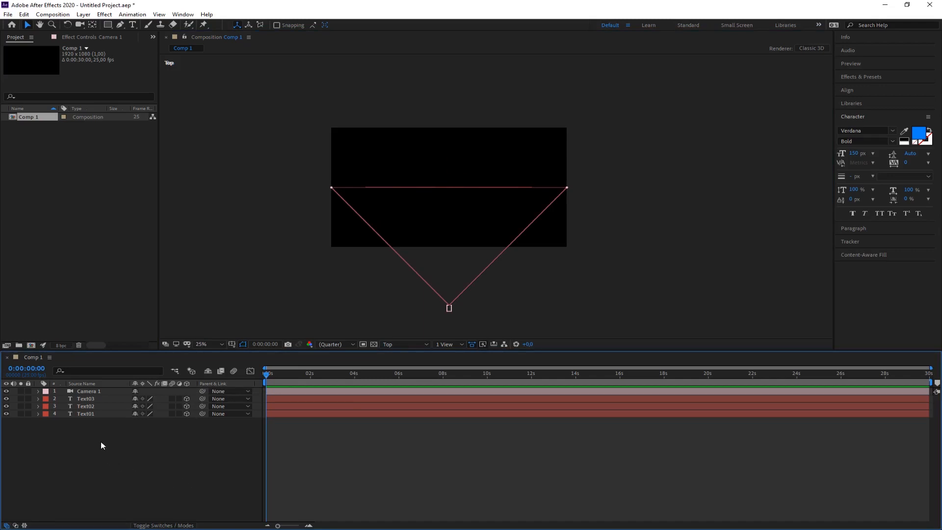
# Select Text01, Text02 and Text03 in turn to check their depth from above, return to the Camera 1 view, and deselect everything.
pyautogui.click(92, 416)
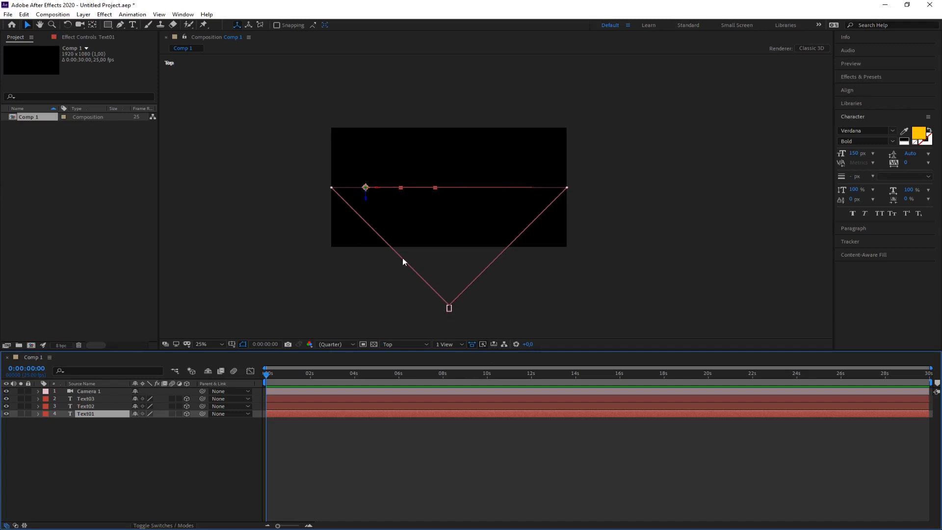
pyautogui.click(96, 407)
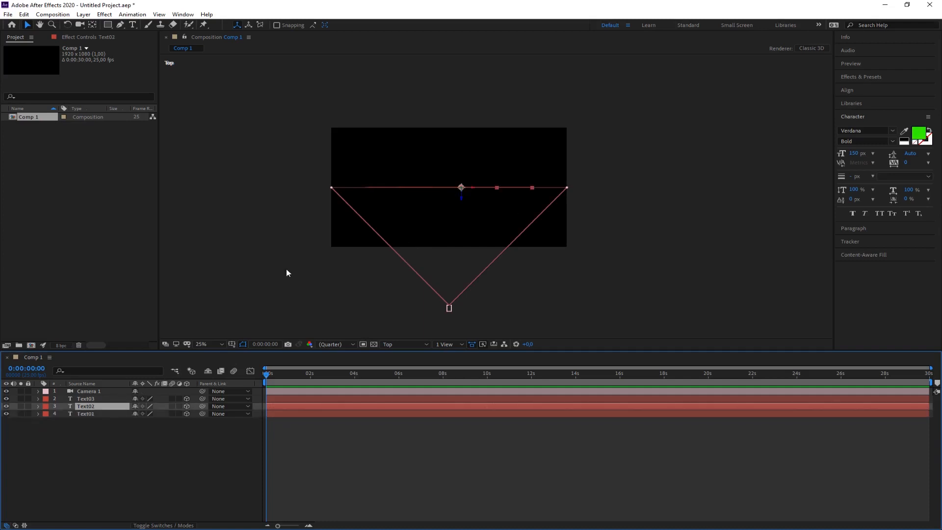
pyautogui.click(93, 399)
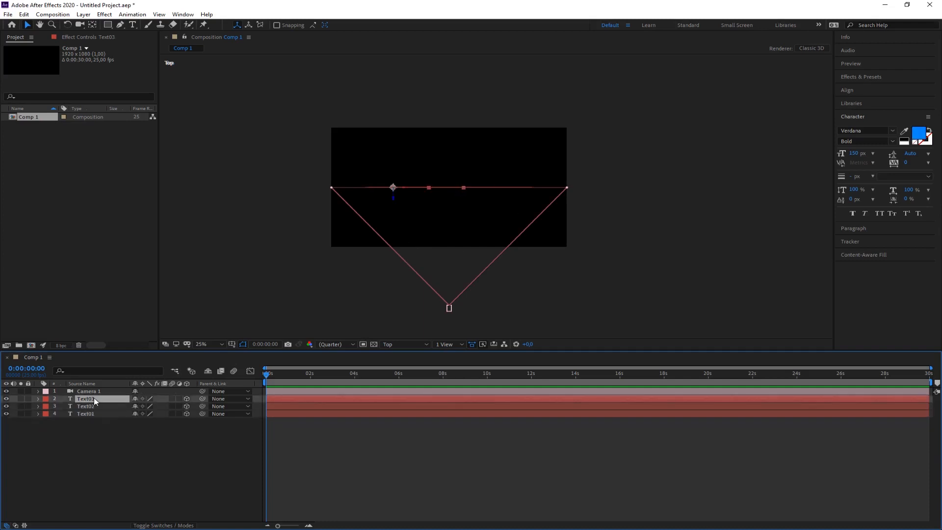
pyautogui.click(399, 346)
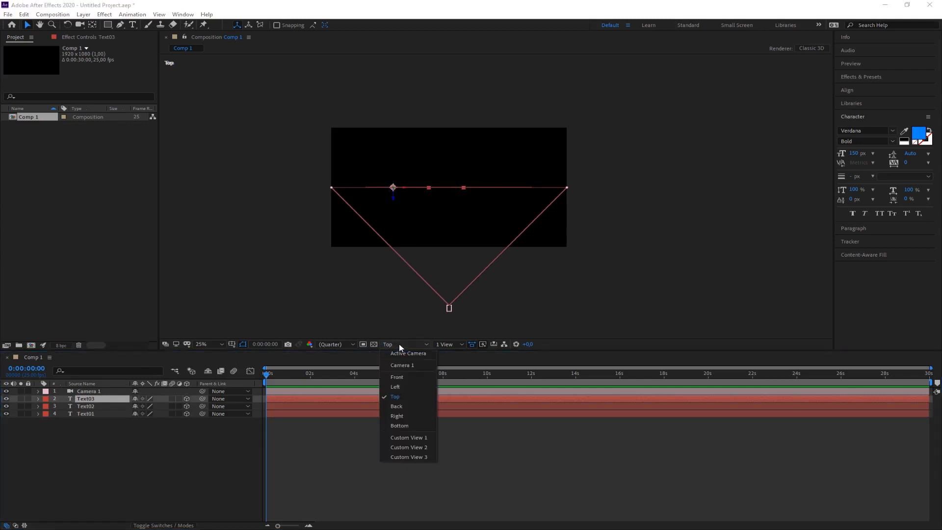
pyautogui.click(402, 366)
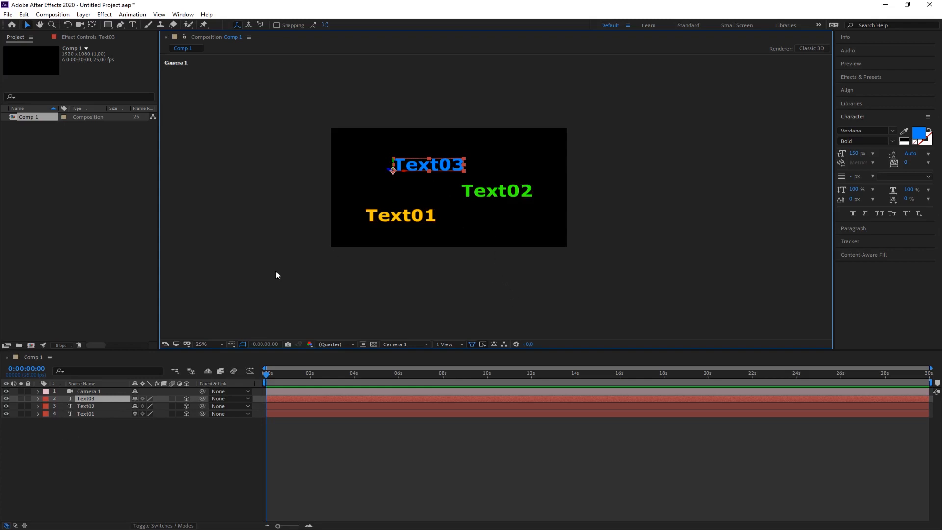
pyautogui.click(110, 519)
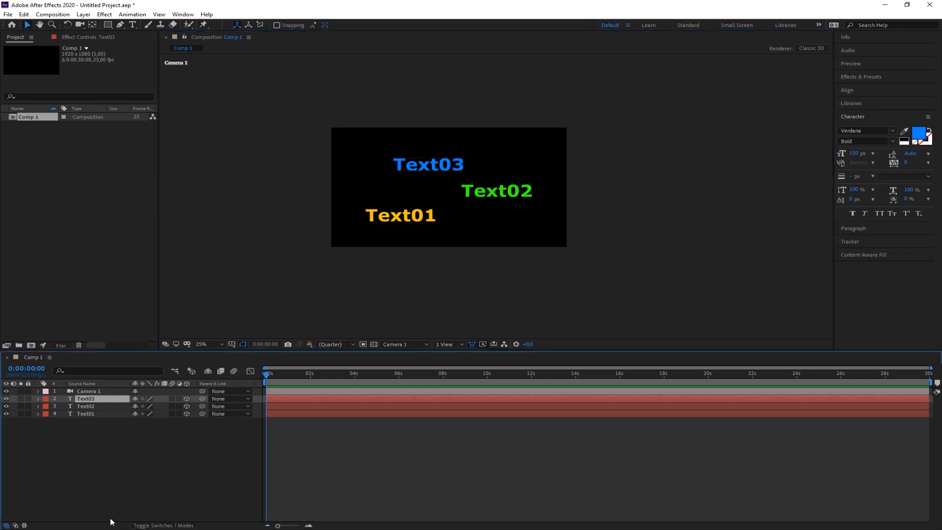
# Try rotating Text01 about its X, Y and Z axes in its transform properties, and reset the transform.
pyautogui.click(38, 414)
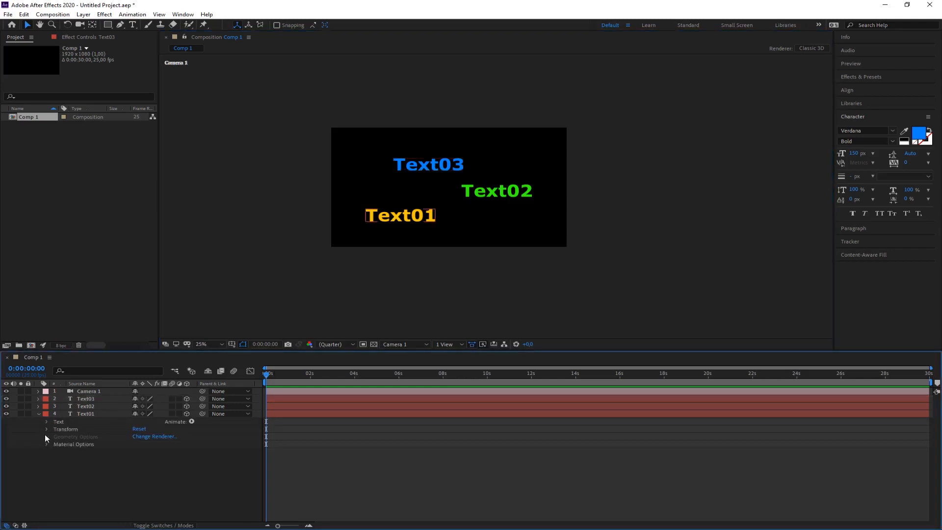
pyautogui.click(47, 428)
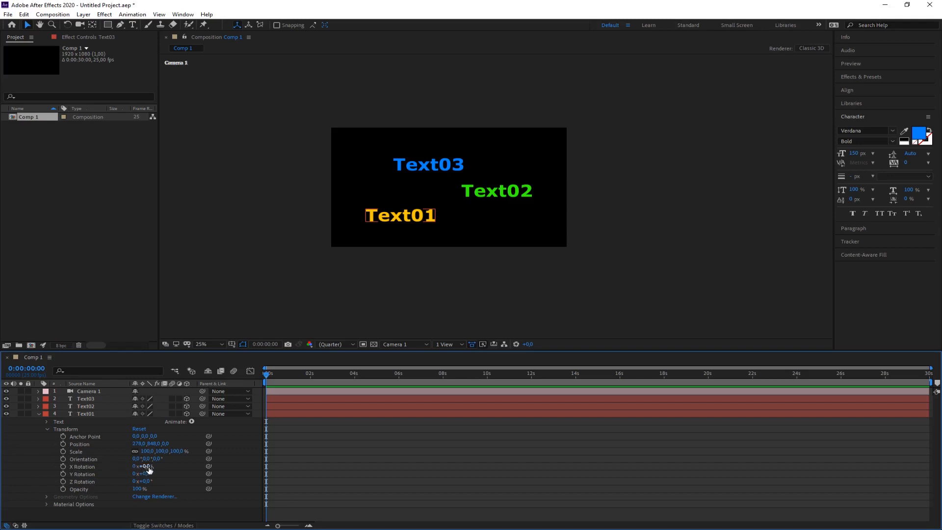
pyautogui.moveTo(146, 466)
pyautogui.mouseDown()
pyautogui.moveTo(180, 467)
pyautogui.moveTo(136, 466)
pyautogui.moveTo(184, 474)
pyautogui.moveTo(146, 473)
pyautogui.moveTo(158, 477)
pyautogui.mouseUp()
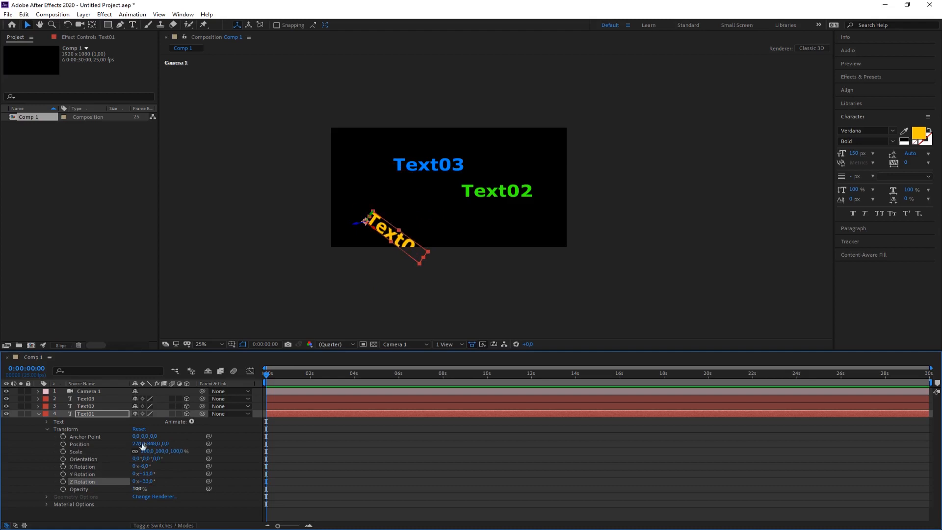
pyautogui.click(140, 429)
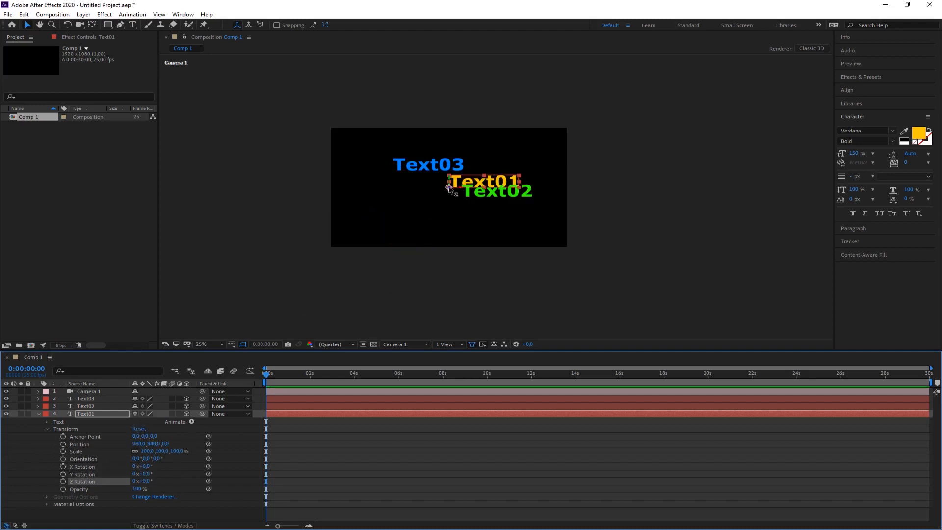
# Move Text01 to the lower left of the composition at about 372, 912, and set its Z position to about -571.
pyautogui.moveTo(457, 189); pyautogui.dragTo(379, 232)
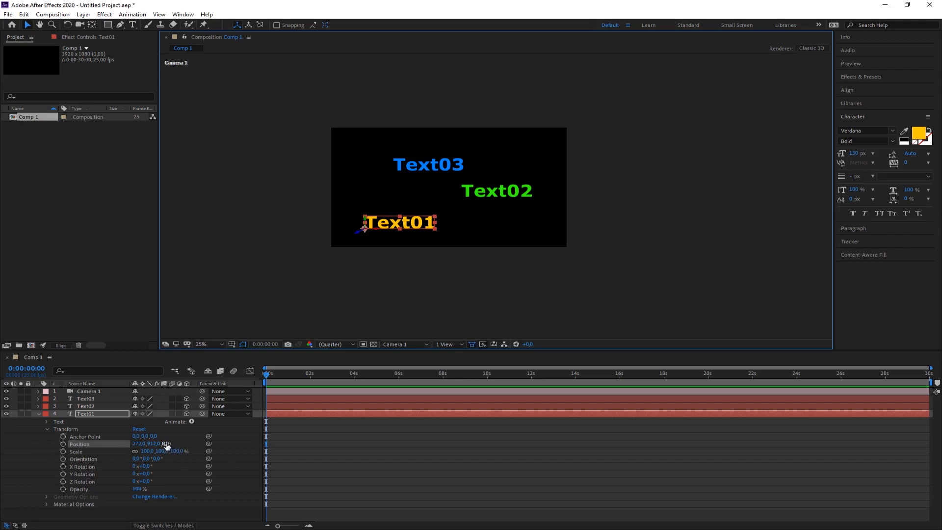
pyautogui.moveTo(166, 444); pyautogui.dragTo(1, 445)
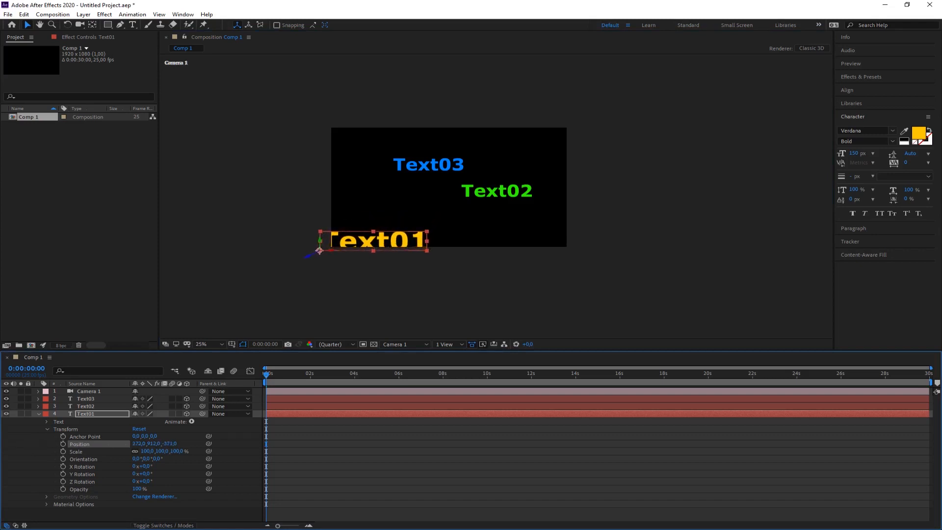
# Move Text01 up into the frame to about 388, 808, and push Text03 back to a Z position of about 484.
pyautogui.moveTo(322, 243); pyautogui.dragTo(344, 234)
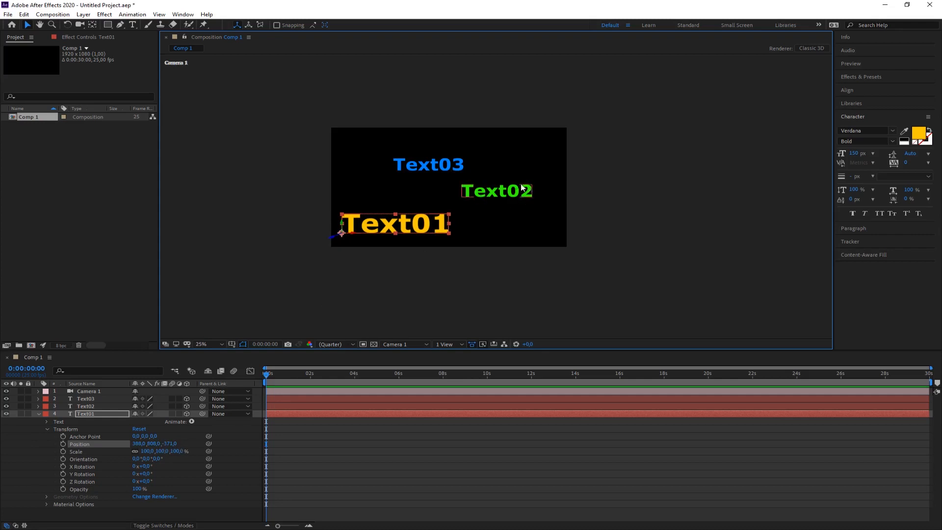
pyautogui.click(464, 167)
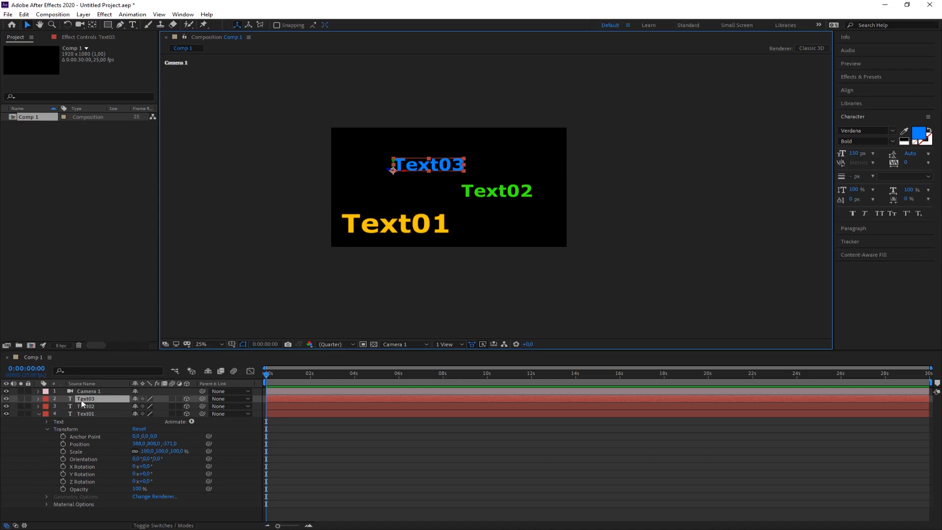
pyautogui.click(39, 414)
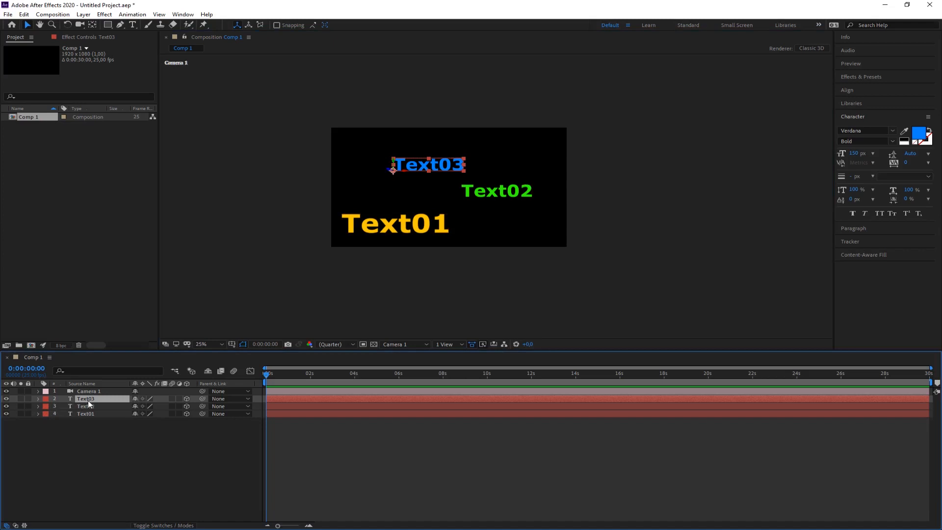
pyautogui.press('p')
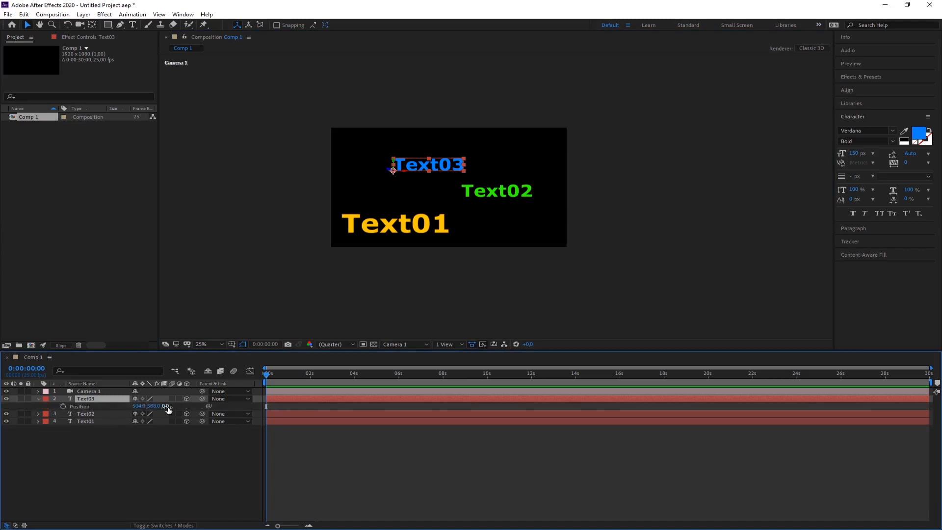
pyautogui.moveTo(168, 410); pyautogui.dragTo(412, 413)
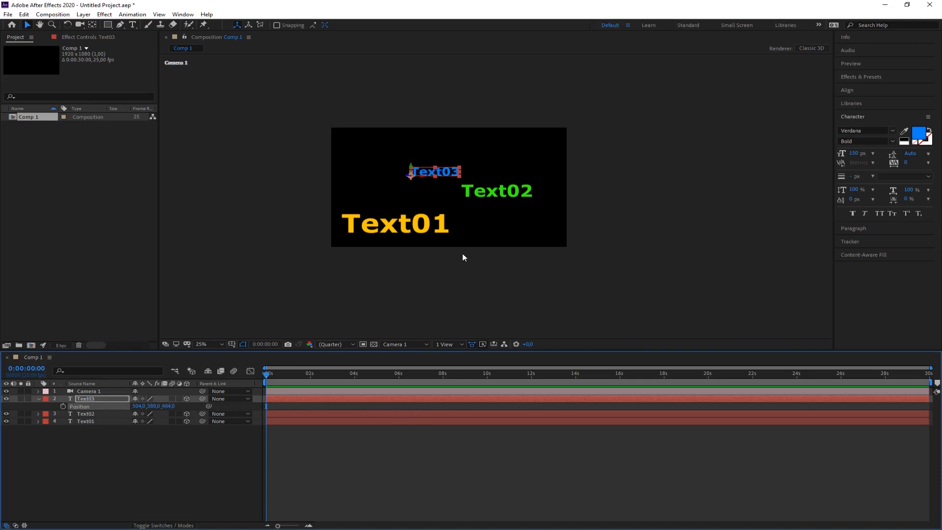
pyautogui.click(457, 306)
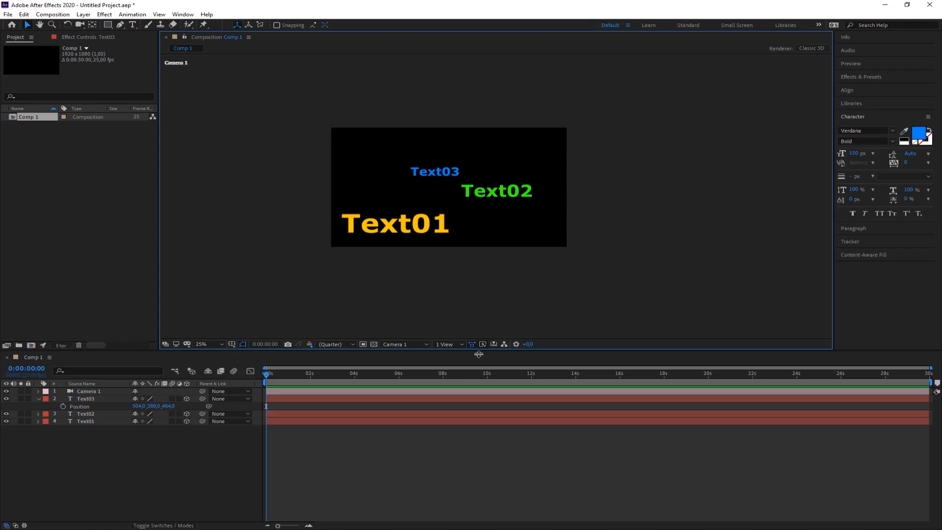
# Switch to the Top view and select Text01, Text02 and Text03 in turn to compare their depths relative to the camera, then deselect everything.
pyautogui.click(426, 344)
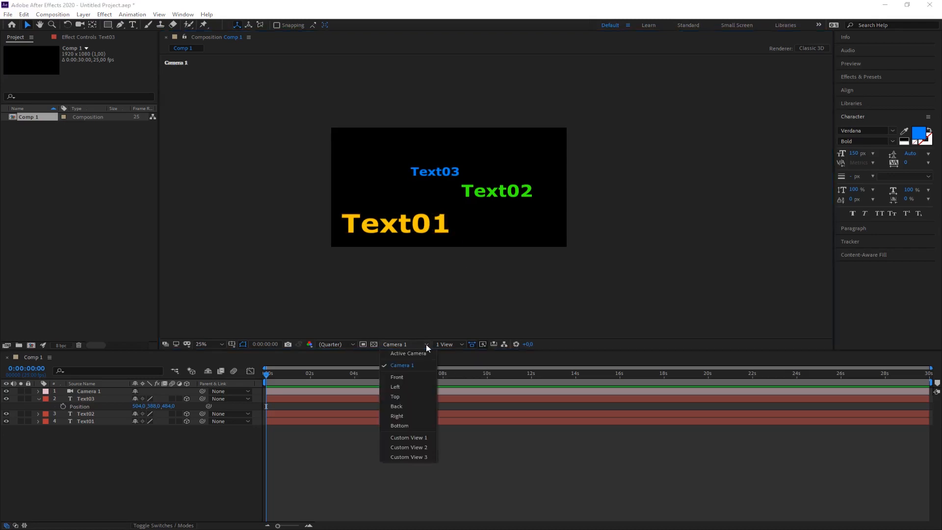
pyautogui.click(395, 397)
pyautogui.moveTo(514, 326); pyautogui.dragTo(539, 289)
pyautogui.scroll(2, 530, 319)
pyautogui.scroll(-2, 549, 298)
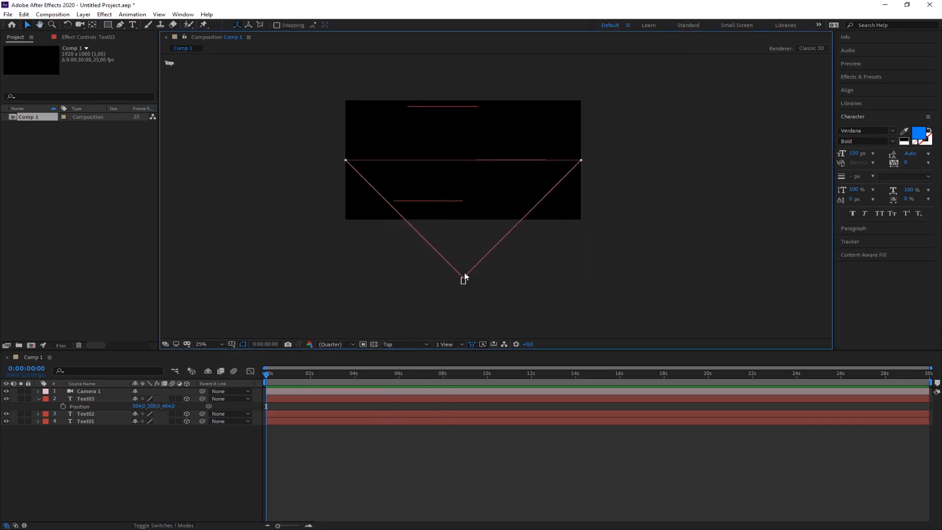
pyautogui.click(425, 202)
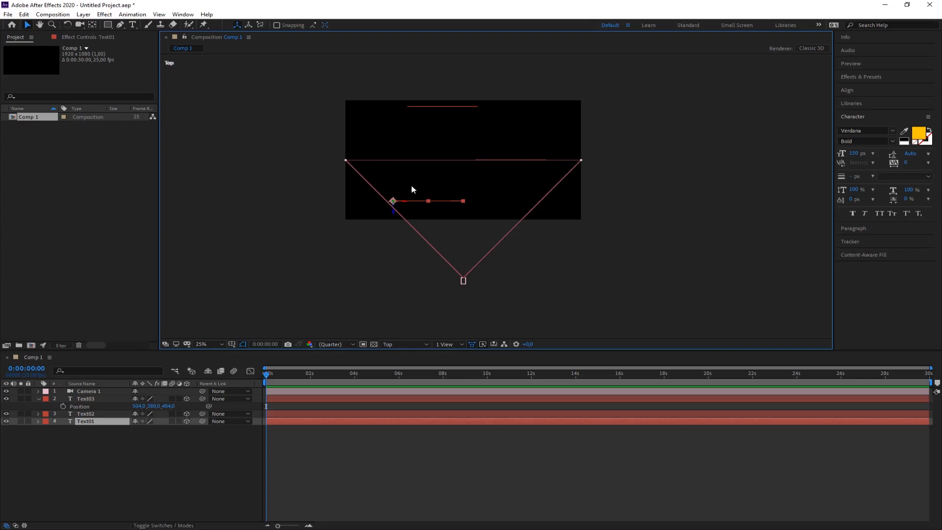
pyautogui.click(520, 157)
pyautogui.click(521, 160)
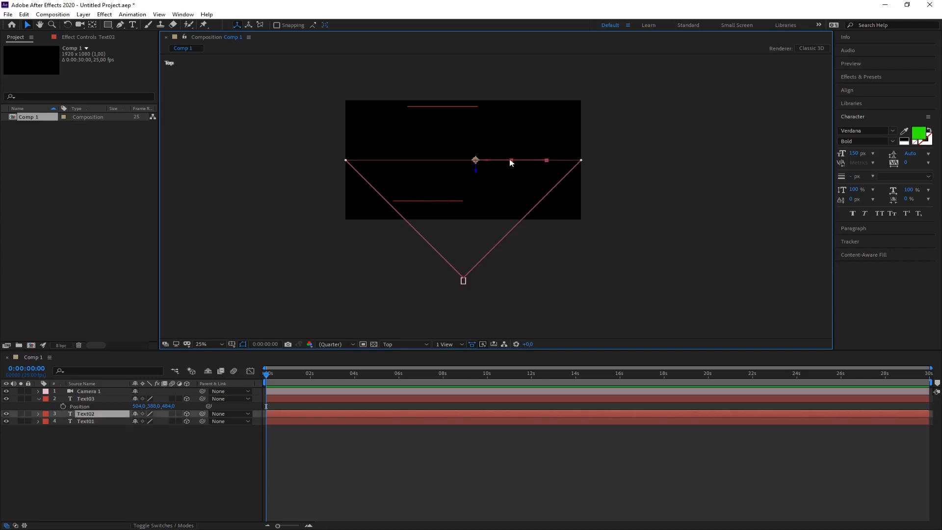
pyautogui.click(452, 107)
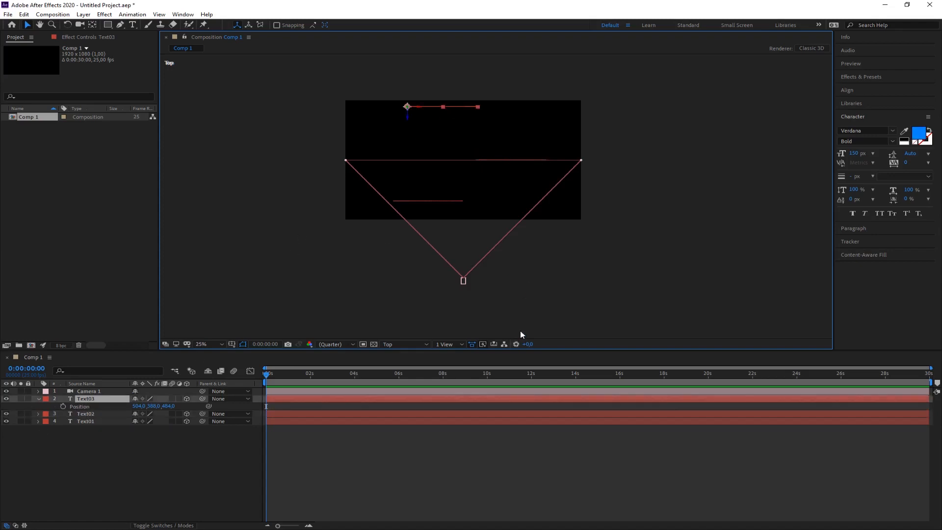
pyautogui.click(530, 293)
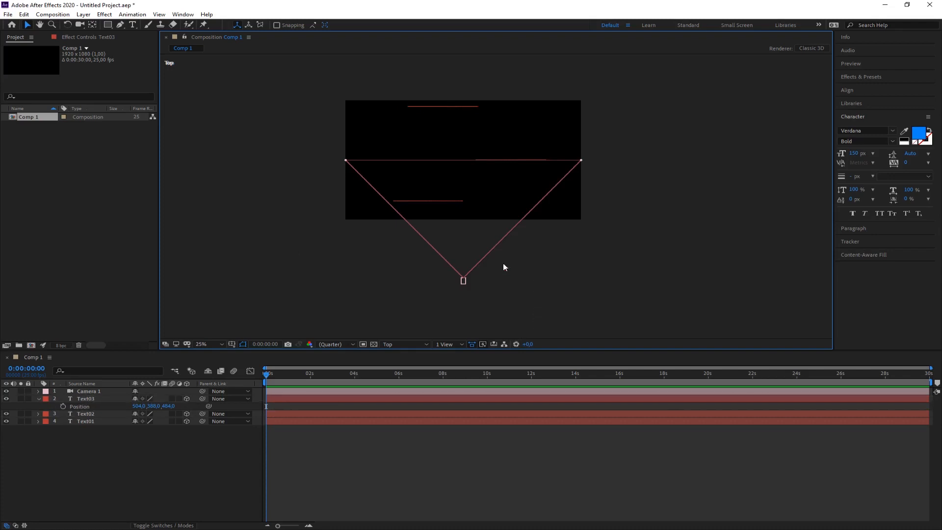
# Split the composition viewer into two horizontal views, keeping Top in one and showing Camera 1 in the other.
pyautogui.click(461, 344)
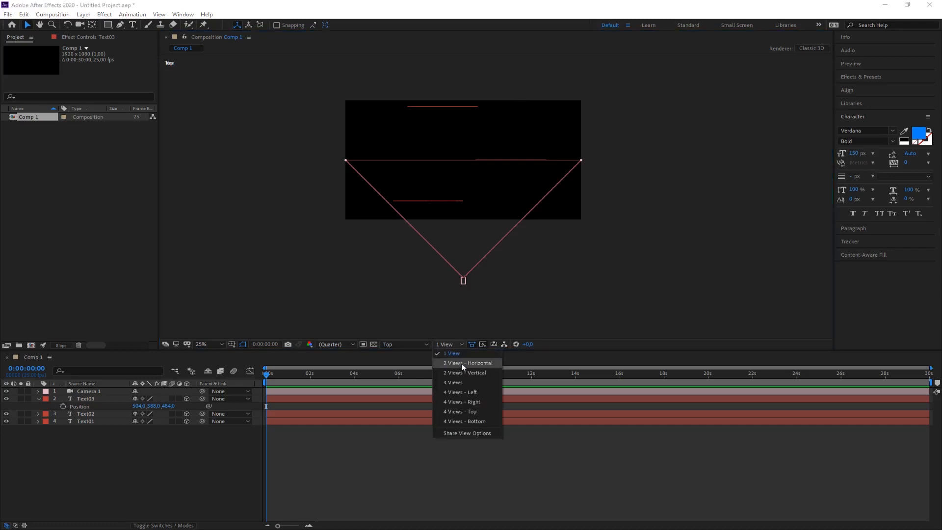
pyautogui.click(461, 363)
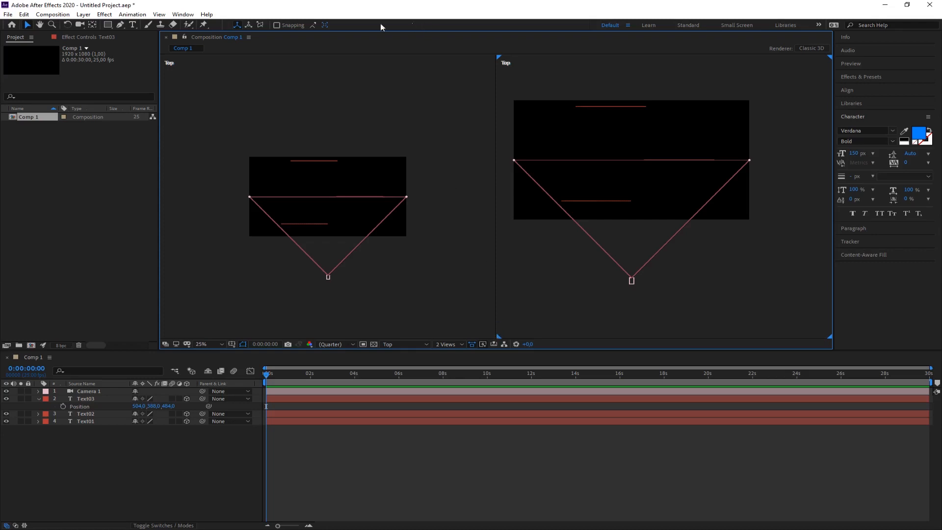
pyautogui.click(260, 116)
pyautogui.click(587, 78)
pyautogui.click(403, 344)
pyautogui.click(402, 365)
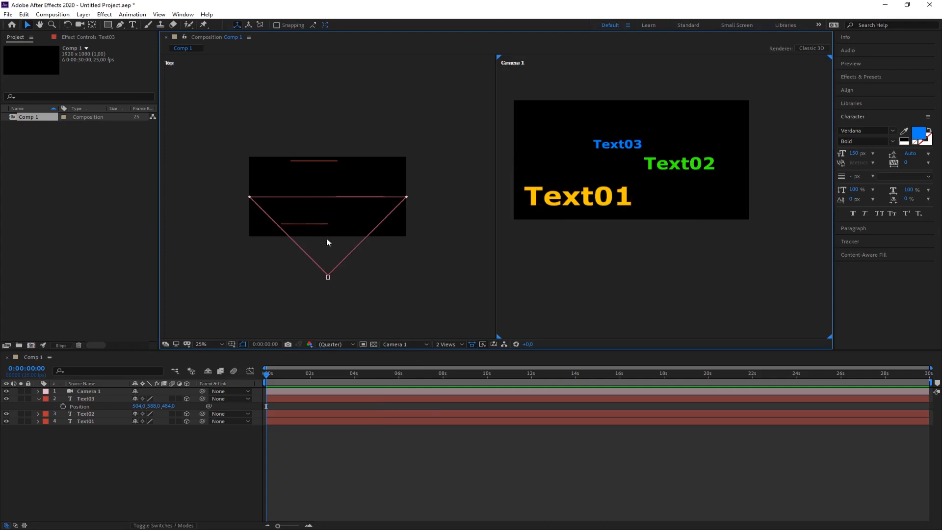
# In the Top view, nudge Text01 slightly away from the camera and bring Text03 forward to a Z position of about 460.
pyautogui.click(323, 224)
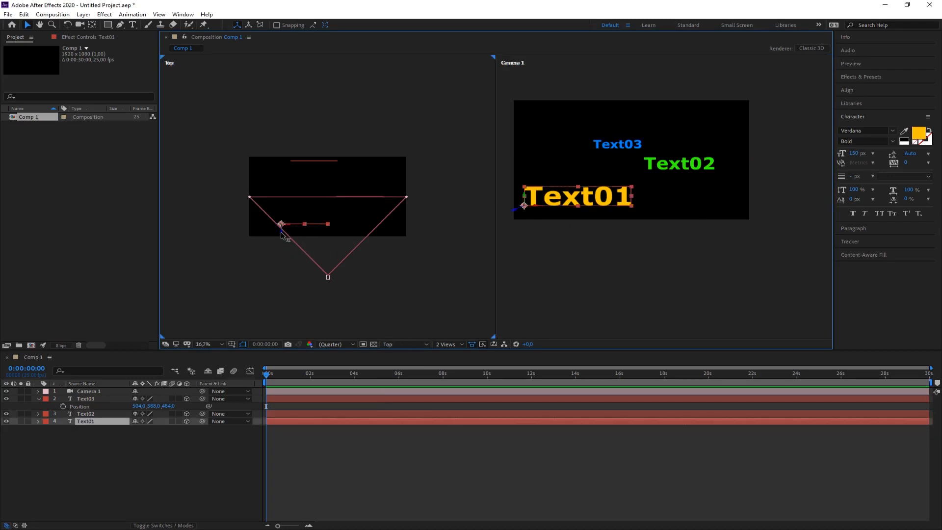
pyautogui.moveTo(283, 236)
pyautogui.mouseDown()
pyautogui.moveTo(283, 176)
pyautogui.moveTo(283, 258)
pyautogui.moveTo(286, 234)
pyautogui.mouseUp()
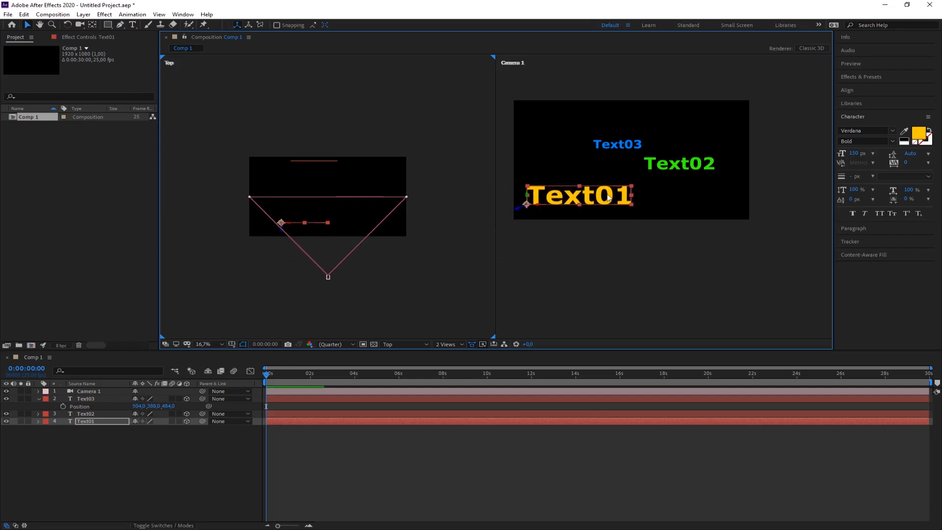
pyautogui.click(633, 150)
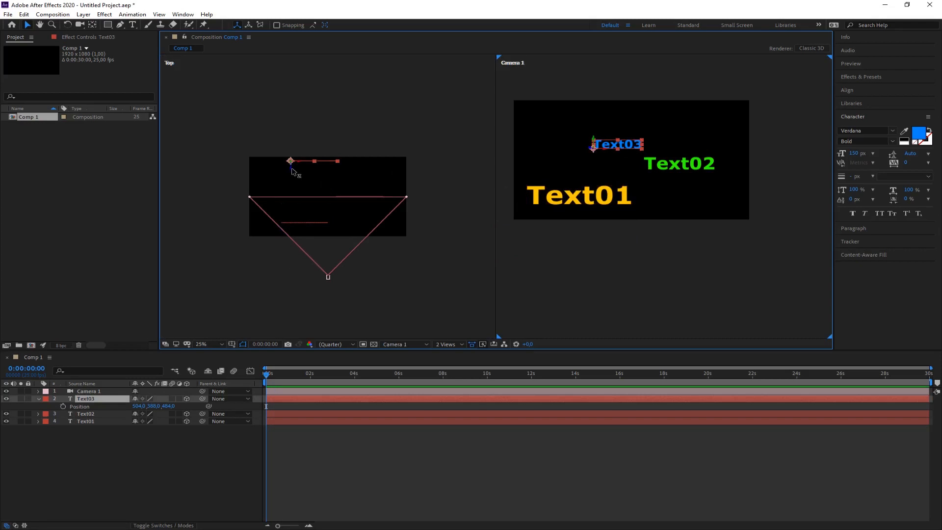
pyautogui.moveTo(291, 168)
pyautogui.mouseDown()
pyautogui.moveTo(295, 257)
pyautogui.moveTo(294, 160)
pyautogui.moveTo(297, 177)
pyautogui.mouseUp()
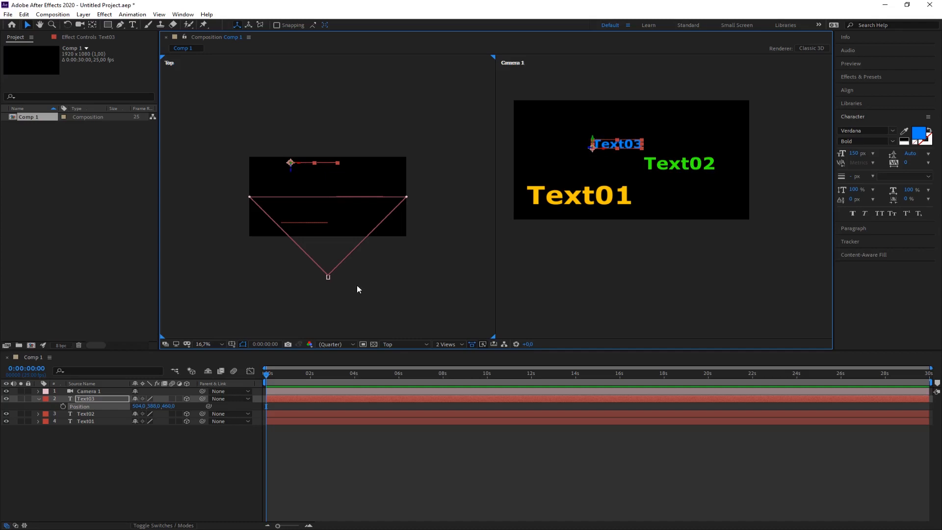
pyautogui.click(39, 399)
pyautogui.click(375, 309)
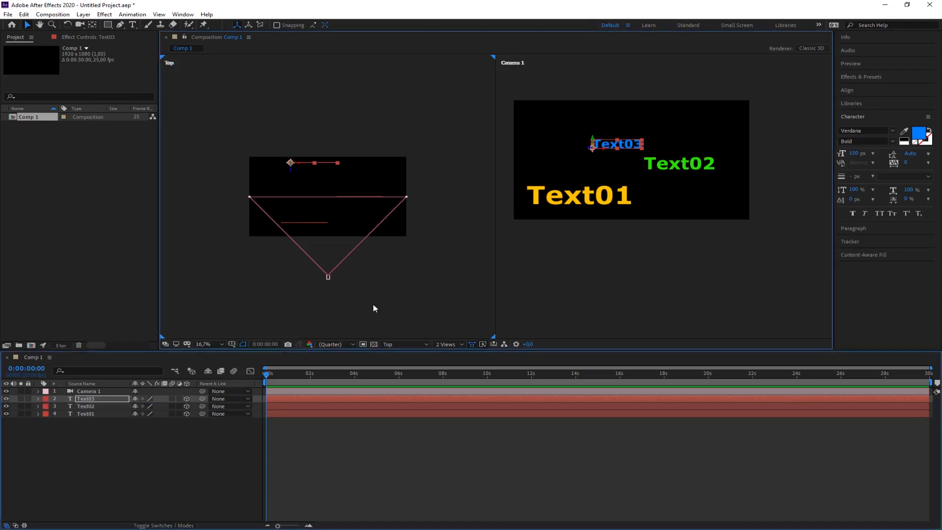
# Try moving Camera 1 along its X and Z axes in the Top view, ending at an X position of about 900.
pyautogui.click(328, 278)
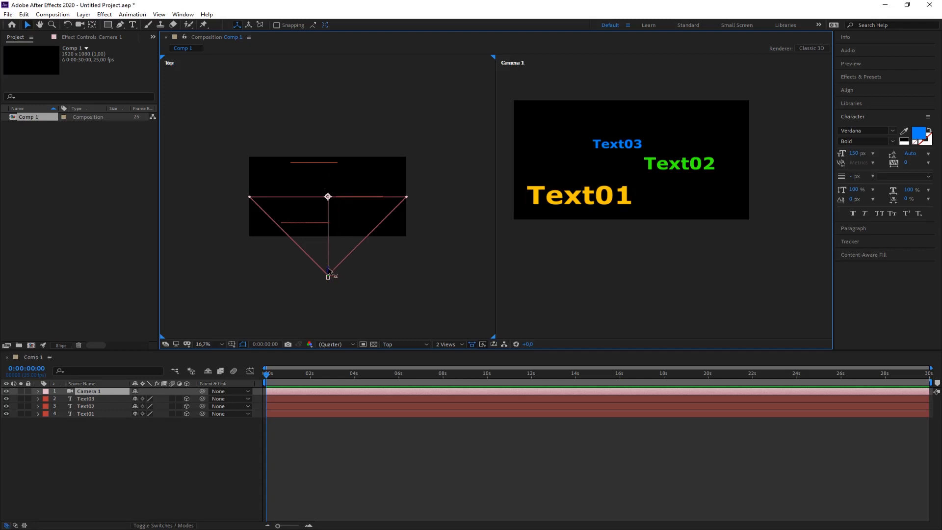
pyautogui.moveTo(328, 271)
pyautogui.mouseDown()
pyautogui.moveTo(329, 152)
pyautogui.moveTo(339, 271)
pyautogui.mouseUp()
pyautogui.moveTo(335, 278)
pyautogui.mouseDown()
pyautogui.moveTo(405, 281)
pyautogui.moveTo(250, 281)
pyautogui.moveTo(431, 281)
pyautogui.moveTo(290, 284)
pyautogui.moveTo(331, 284)
pyautogui.mouseUp()
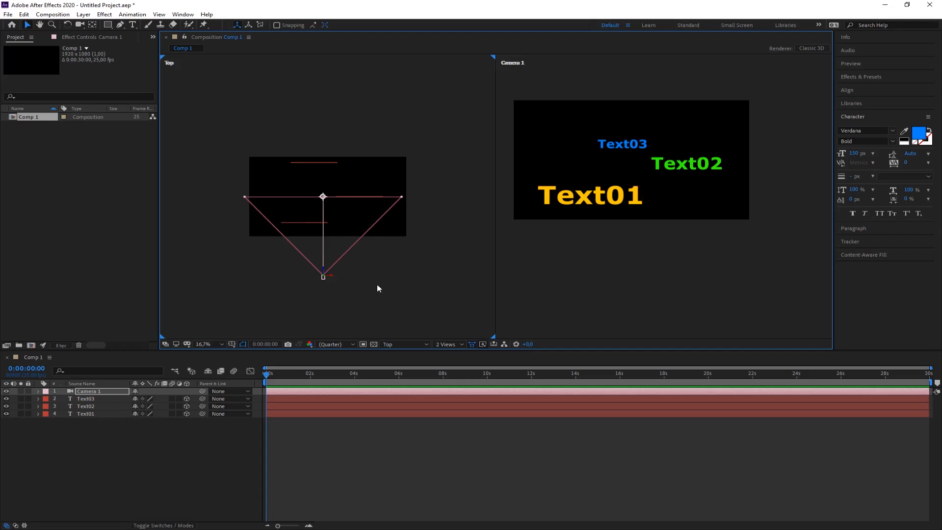
pyautogui.click(160, 448)
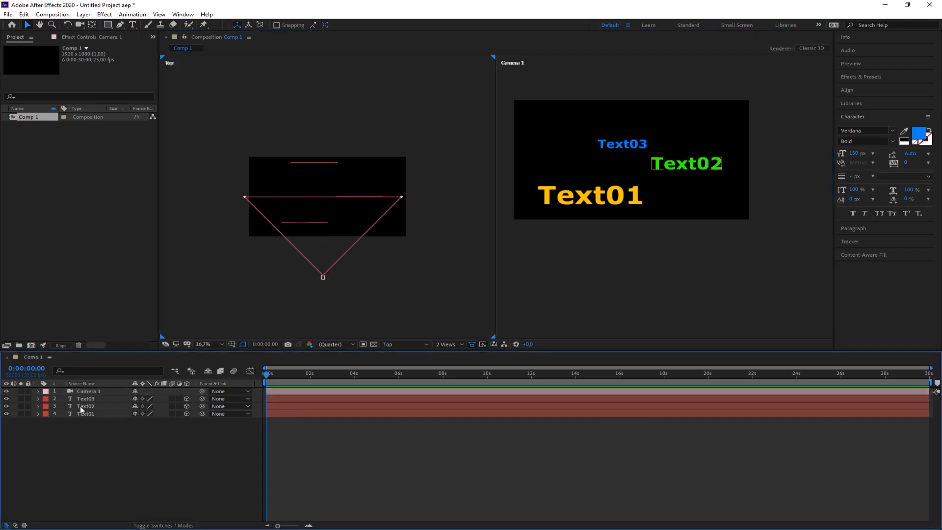
# Try rotating Camera 1 about its X, Y and Z axes in its transform properties, and reset the transform.
pyautogui.click(39, 391)
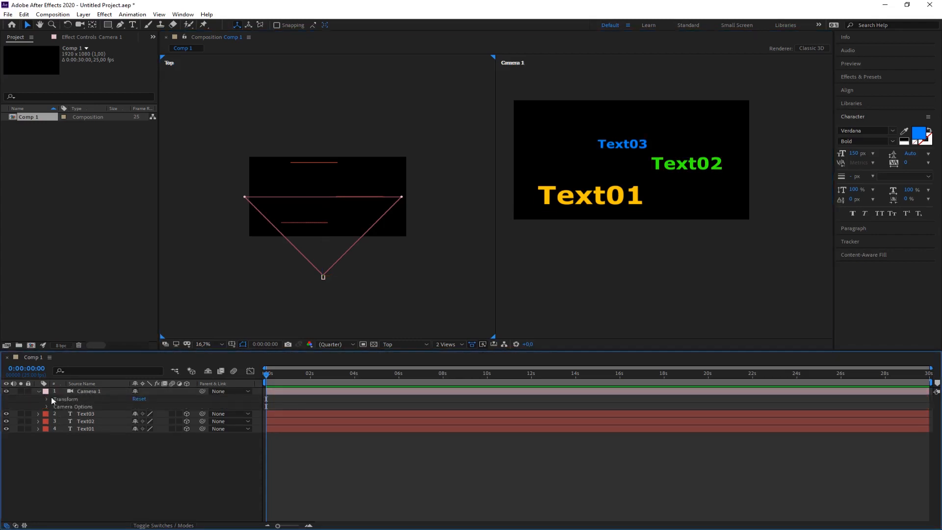
pyautogui.click(47, 399)
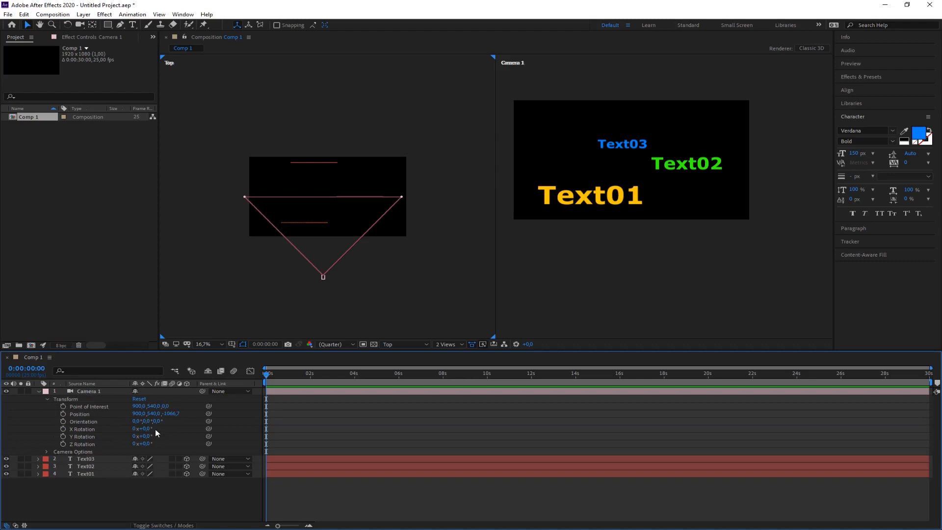
pyautogui.moveTo(149, 430); pyautogui.dragTo(251, 444)
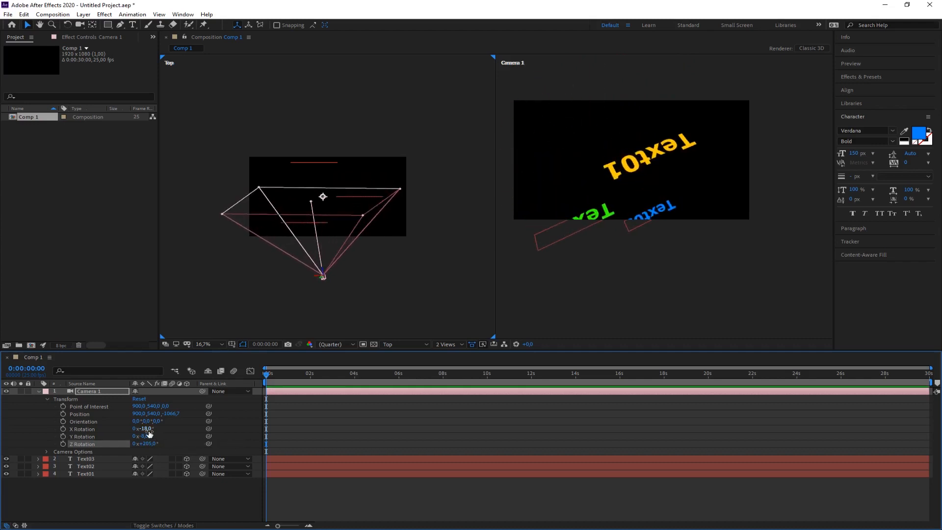
pyautogui.click(142, 399)
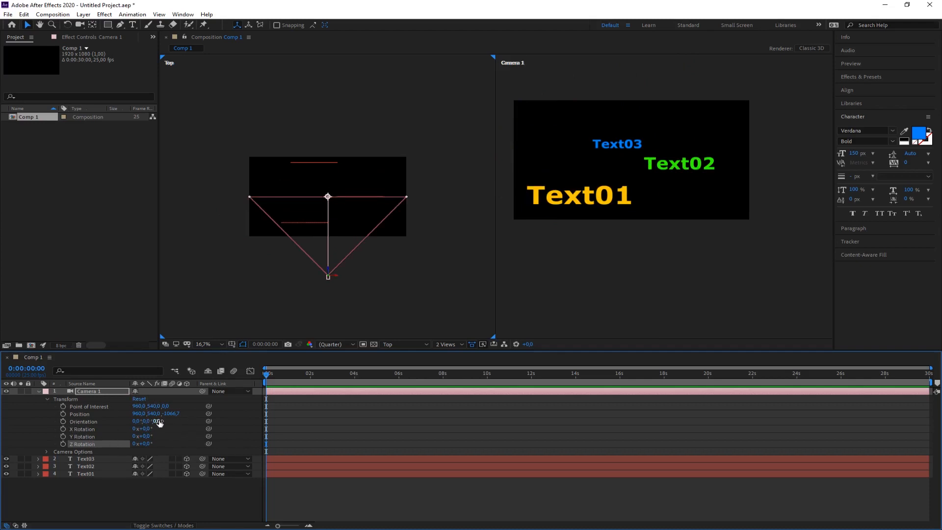
# Try a Z orientation of about 45° on Camera 1, and set it back to 0.
pyautogui.moveTo(160, 423); pyautogui.dragTo(184, 423)
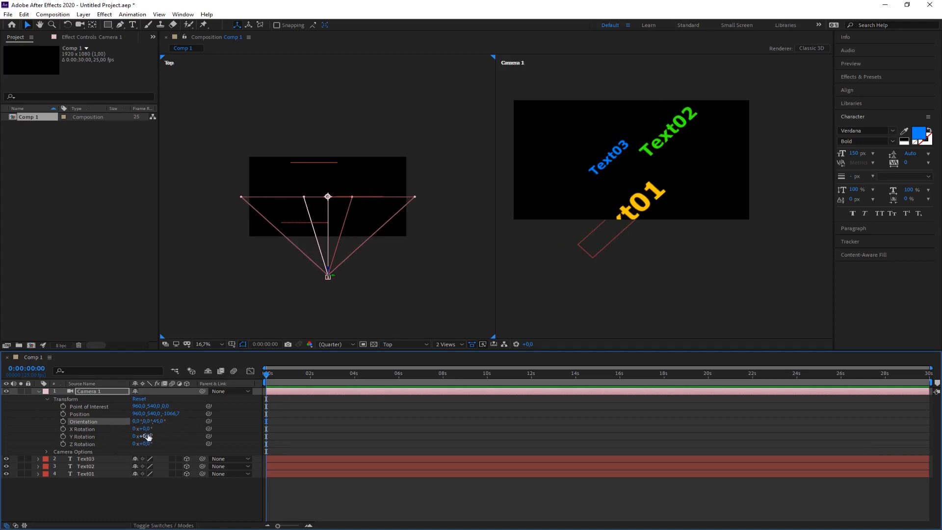
pyautogui.click(158, 422)
pyautogui.write('0')
pyautogui.press('Return')
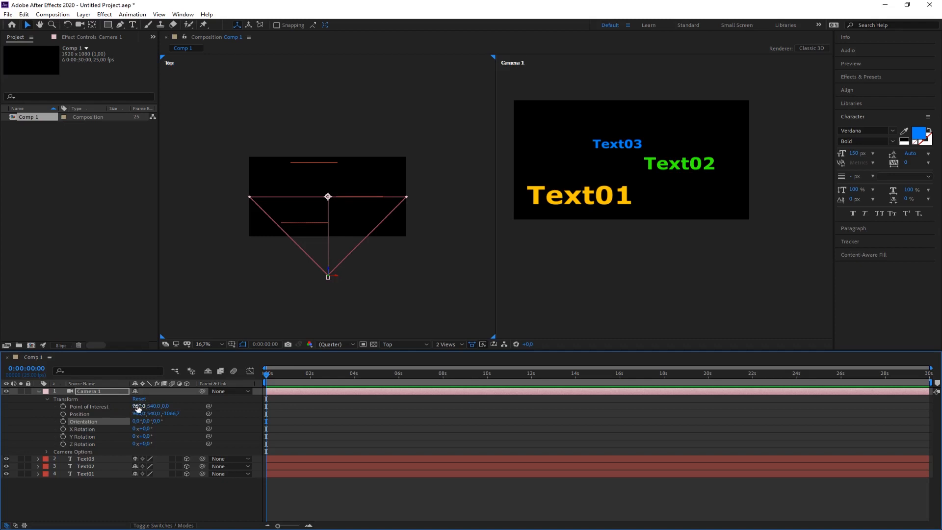
# Try shifting Camera 1's point of interest in X and in Y to about 735, resetting the transform after each change.
pyautogui.moveTo(139, 407)
pyautogui.mouseDown()
pyautogui.moveTo(218, 408)
pyautogui.moveTo(29, 410)
pyautogui.moveTo(448, 416)
pyautogui.moveTo(146, 417)
pyautogui.mouseUp()
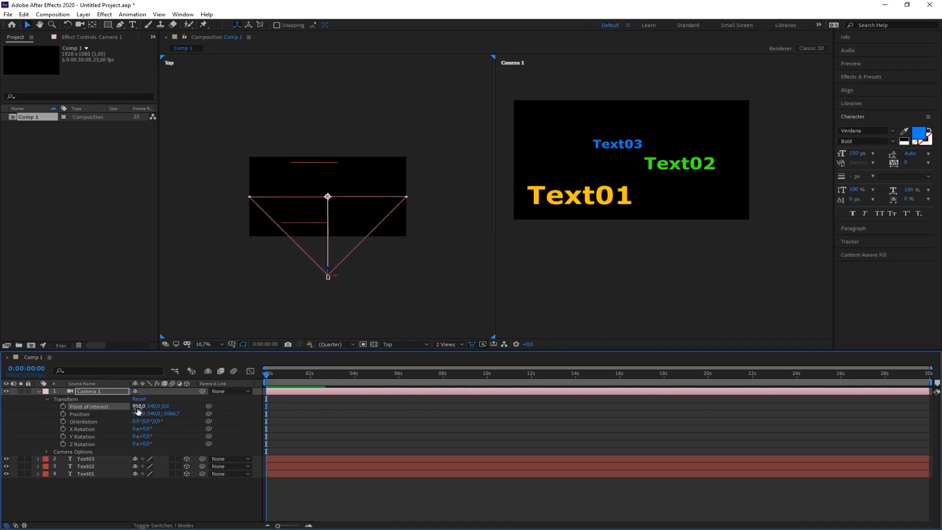
pyautogui.click(140, 400)
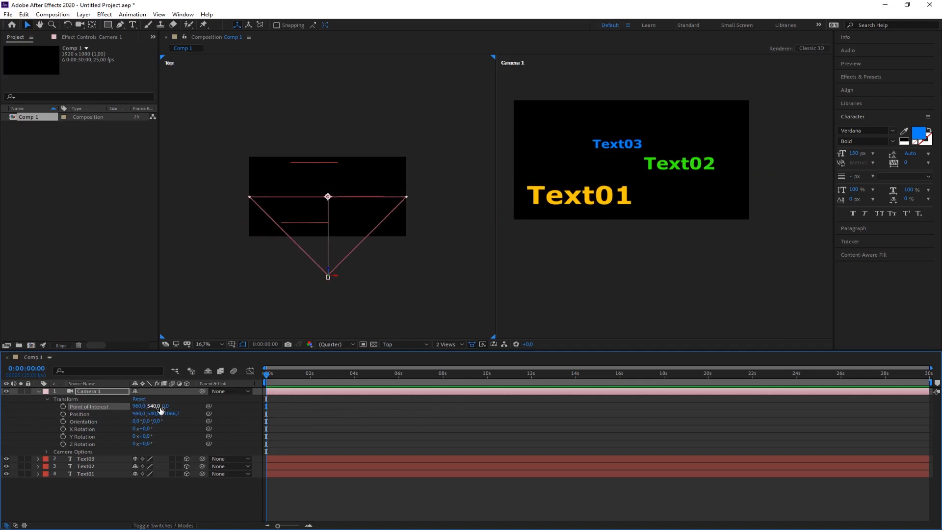
pyautogui.moveTo(155, 407); pyautogui.dragTo(235, 416)
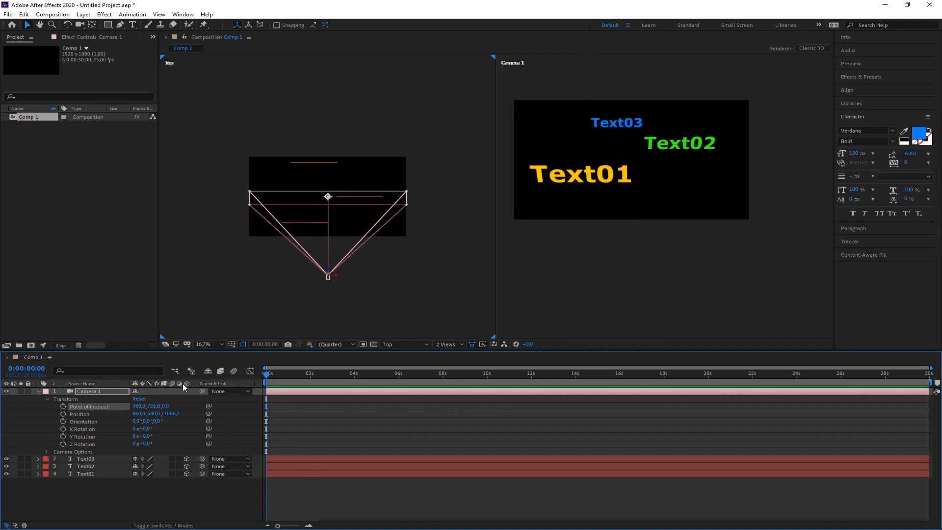
pyautogui.click(143, 399)
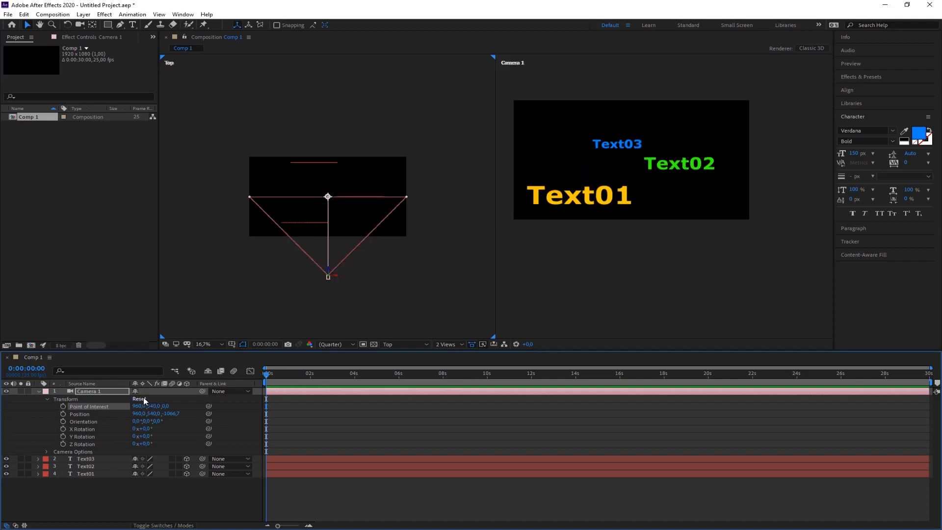
# Collapse Camera 1's properties and deselect the camera layer and Comp 1.
pyautogui.click(38, 391)
pyautogui.click(77, 437)
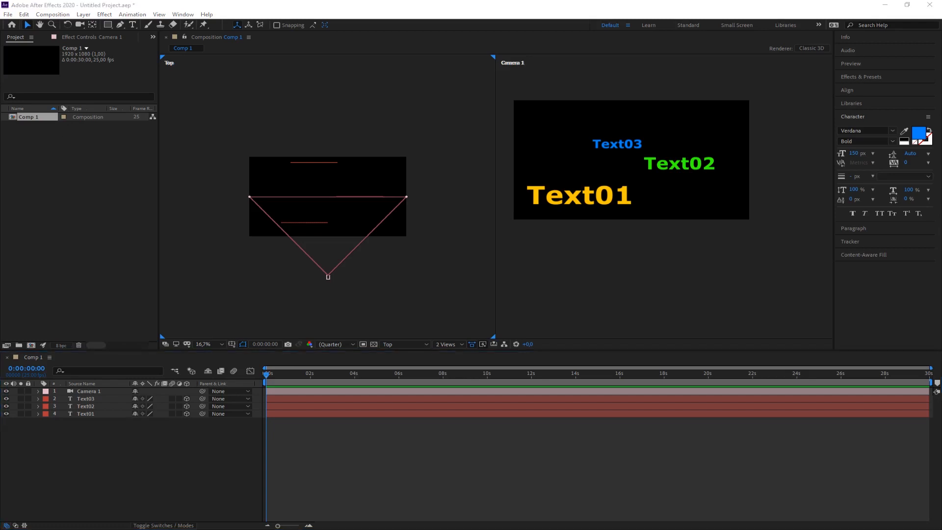
pyautogui.click(35, 194)
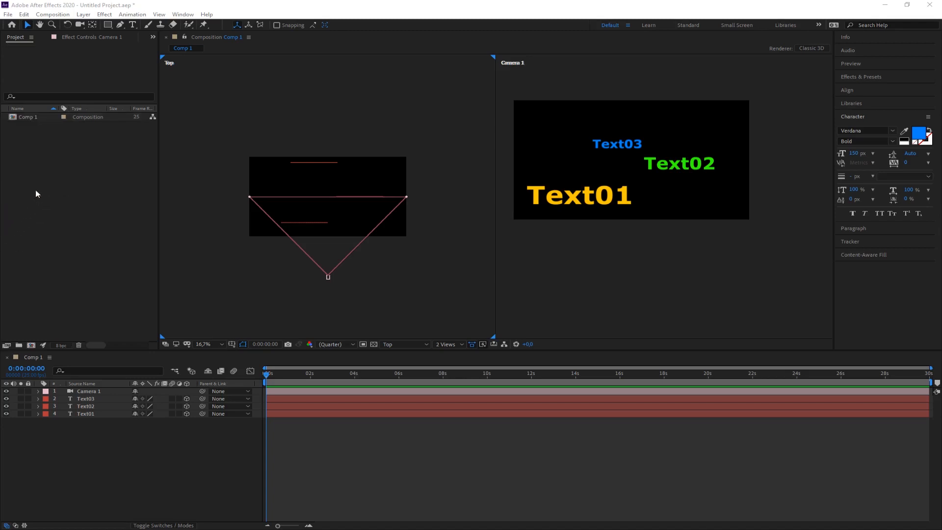
# Import the highway photo 2019-07-08 14.58.11.jpg, place it beneath the text layers in Comp 1, and shift Camera 1 slightly in depth.
pyautogui.moveTo(35, 194); pyautogui.dragTo(16, 219)
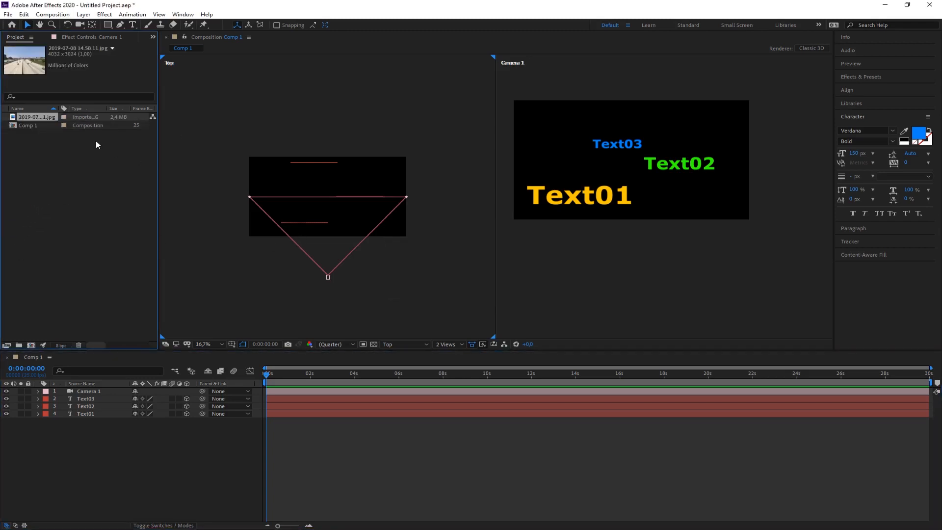
pyautogui.moveTo(37, 73); pyautogui.dragTo(96, 455)
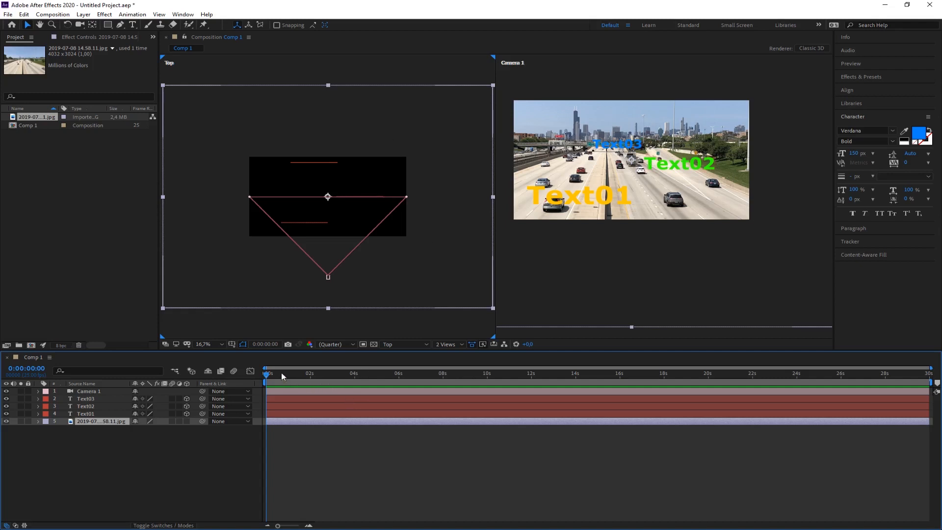
pyautogui.click(328, 278)
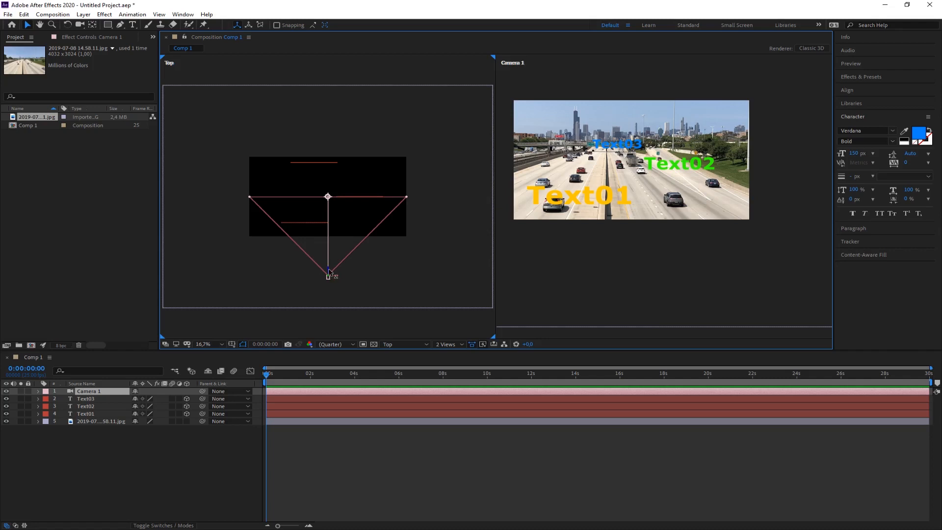
pyautogui.moveTo(329, 270)
pyautogui.mouseDown()
pyautogui.moveTo(337, 169)
pyautogui.moveTo(345, 286)
pyautogui.moveTo(345, 271)
pyautogui.mouseUp()
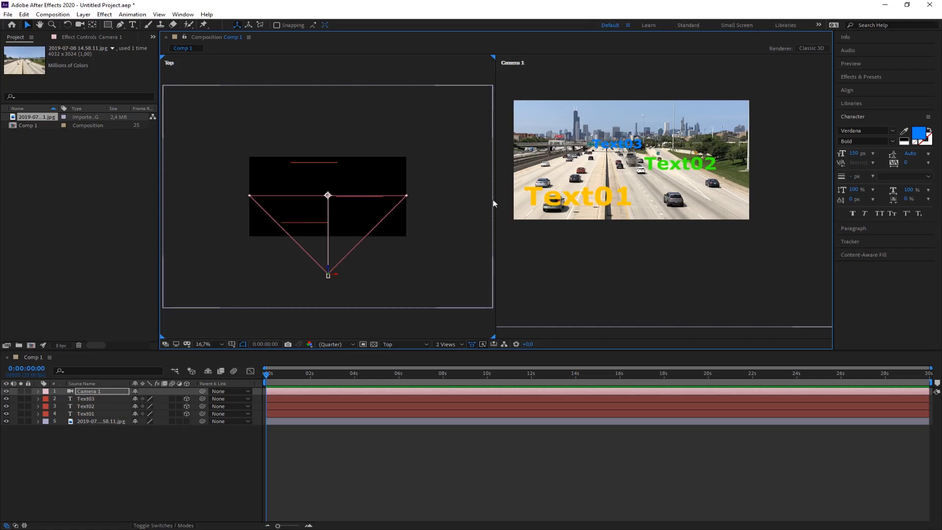
# Try the highway photo as a 3D layer while shifting Camera 1 in depth, and return the photo to 2D.
pyautogui.click(187, 421)
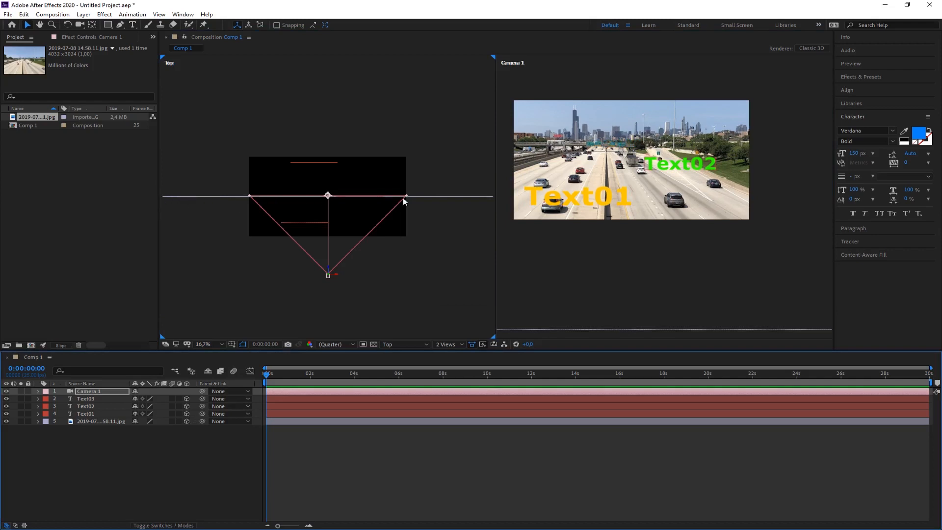
pyautogui.click(164, 448)
pyautogui.click(90, 420)
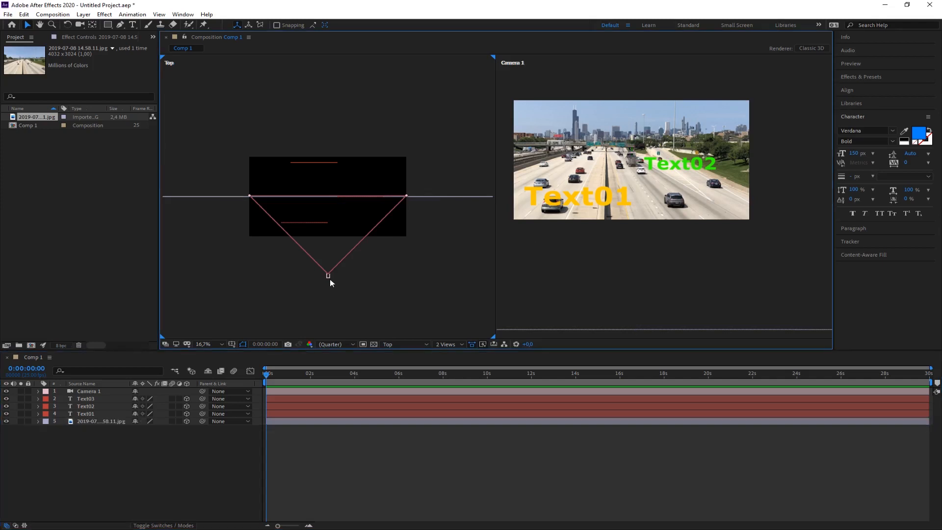
pyautogui.click(328, 276)
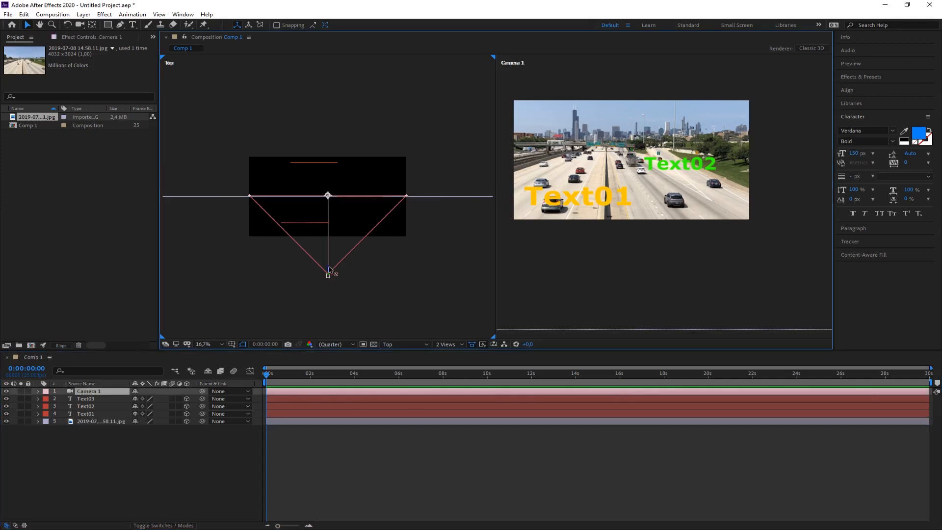
pyautogui.moveTo(329, 269); pyautogui.dragTo(368, 273)
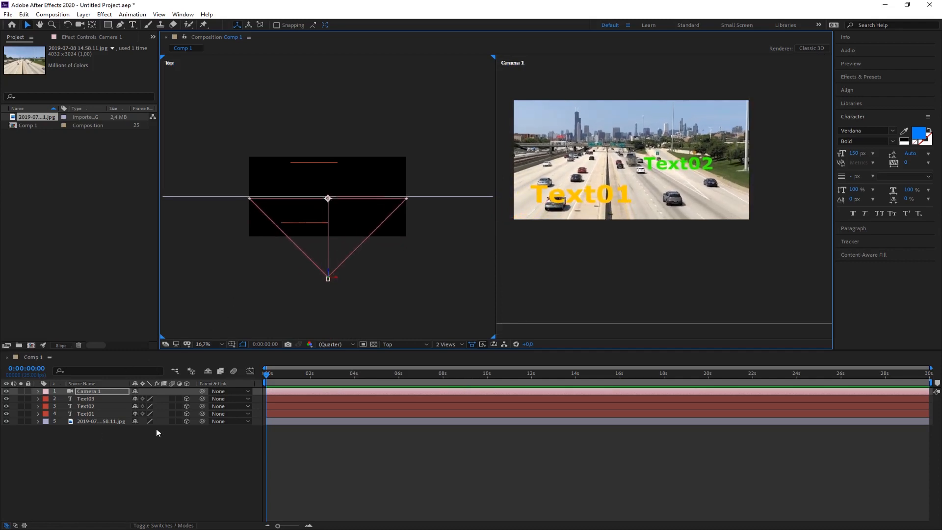
pyautogui.click(187, 421)
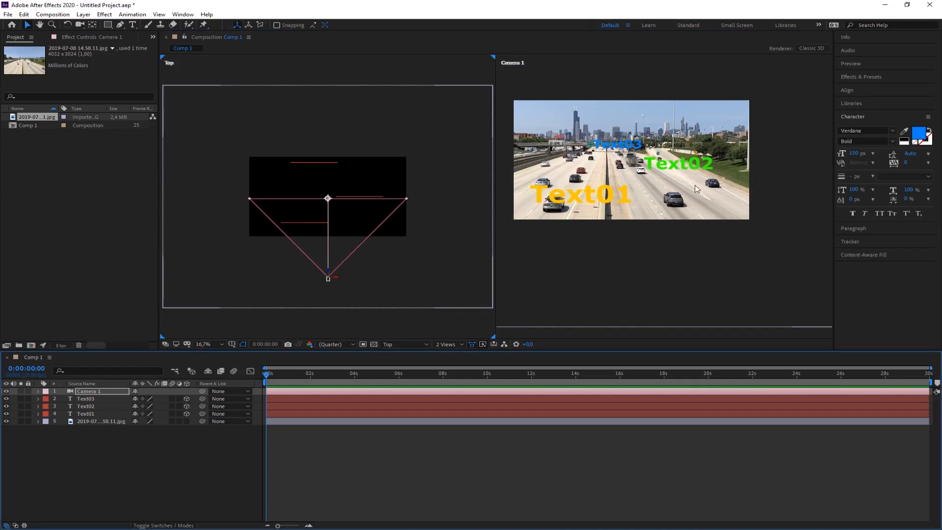
pyautogui.click(89, 440)
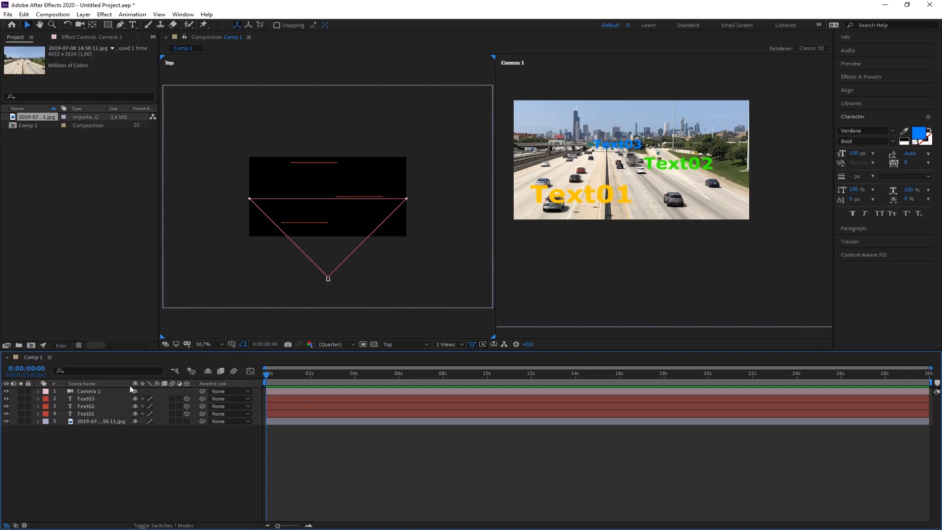
# Create a new light layer of type Point, keeping intensity at 100% and shadows off.
pyautogui.click(91, 16)
pyautogui.click(93, 16)
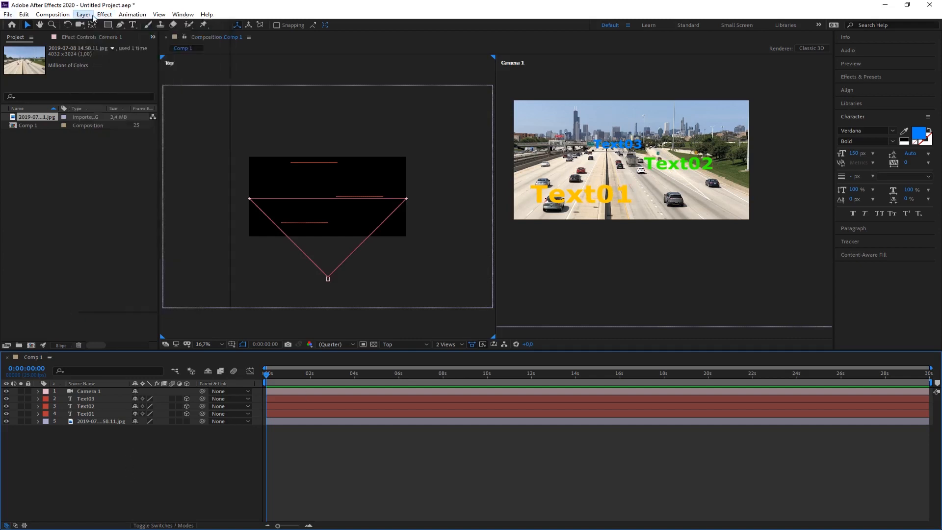
pyautogui.click(93, 16)
pyautogui.moveTo(135, 25)
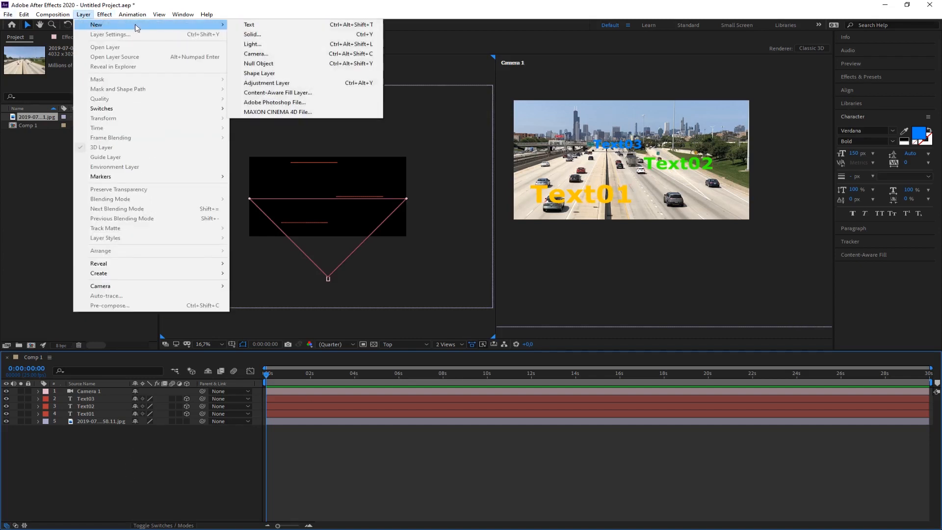
pyautogui.click(253, 45)
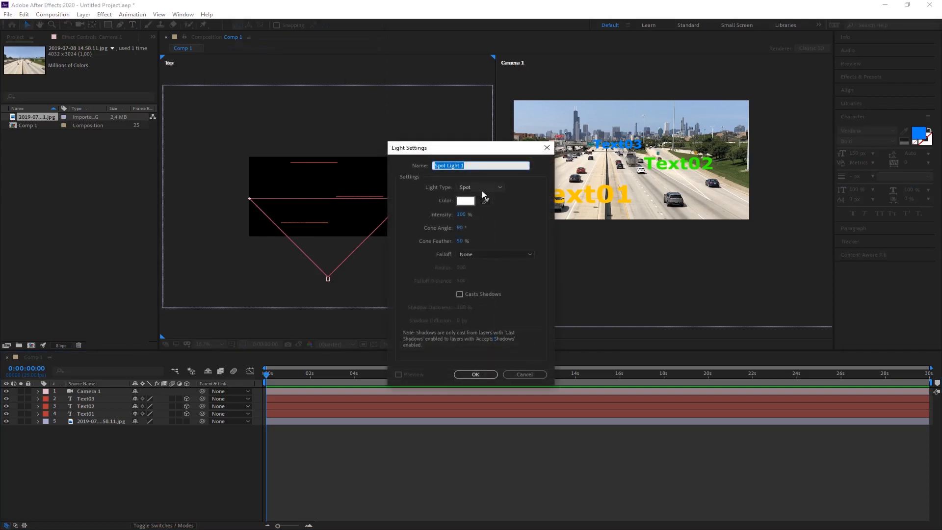
pyautogui.click(500, 187)
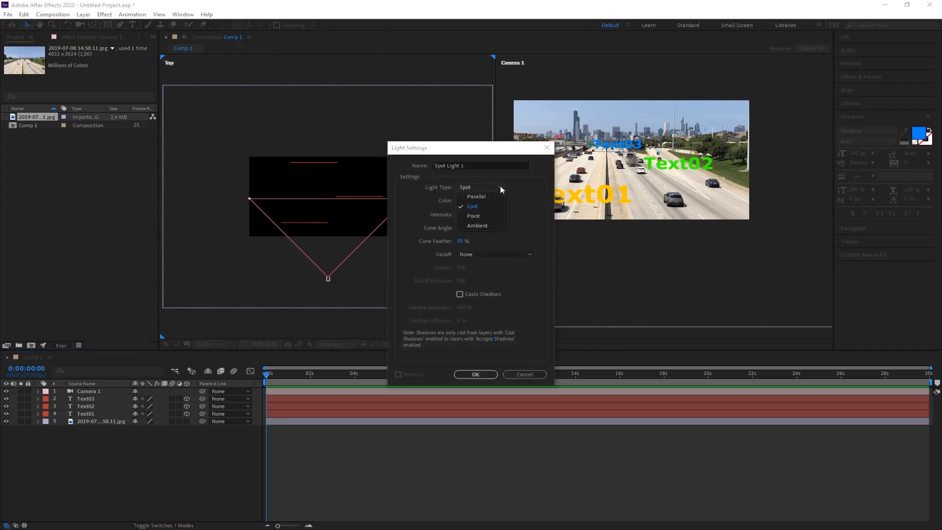
pyautogui.click(478, 216)
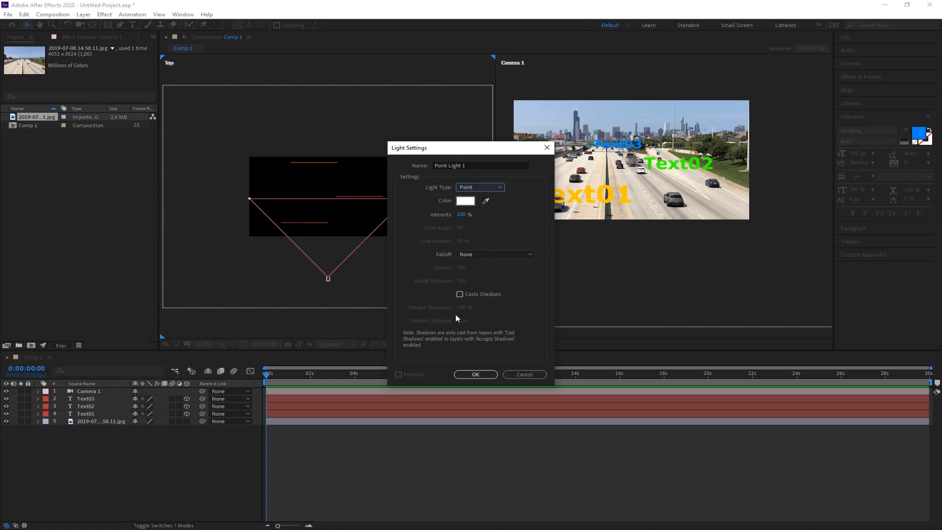
pyautogui.click(476, 375)
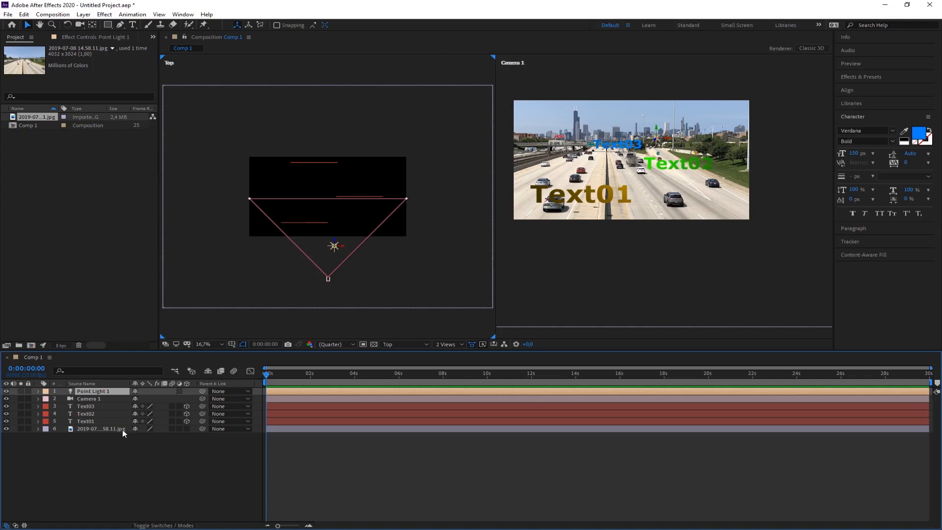
# Test the point light by shifting it sideways in the Top view, first with the photo layer hidden and again with it shown.
pyautogui.click(6, 429)
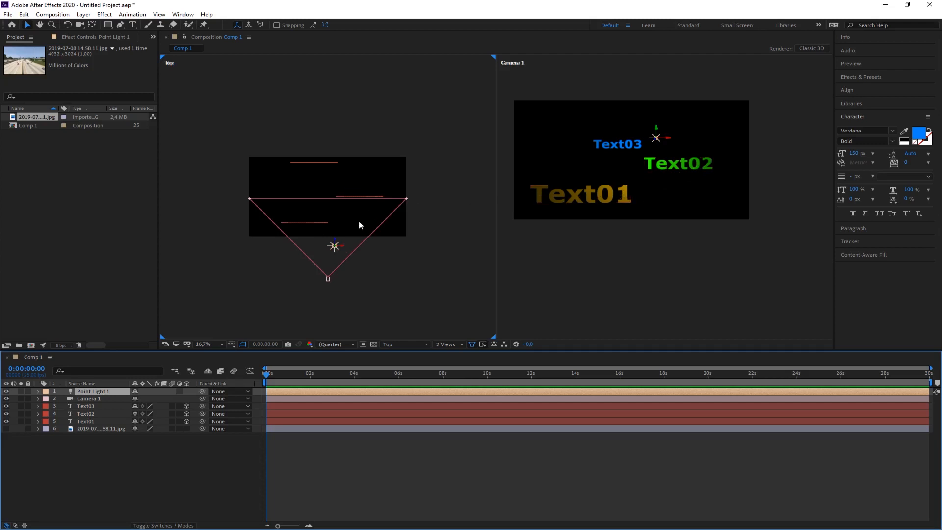
pyautogui.moveTo(343, 250); pyautogui.dragTo(368, 254)
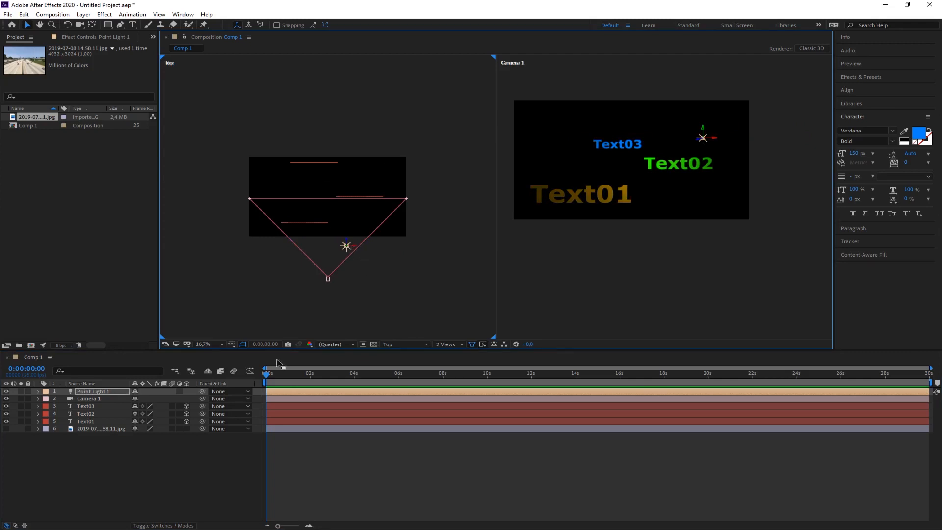
pyautogui.click(7, 429)
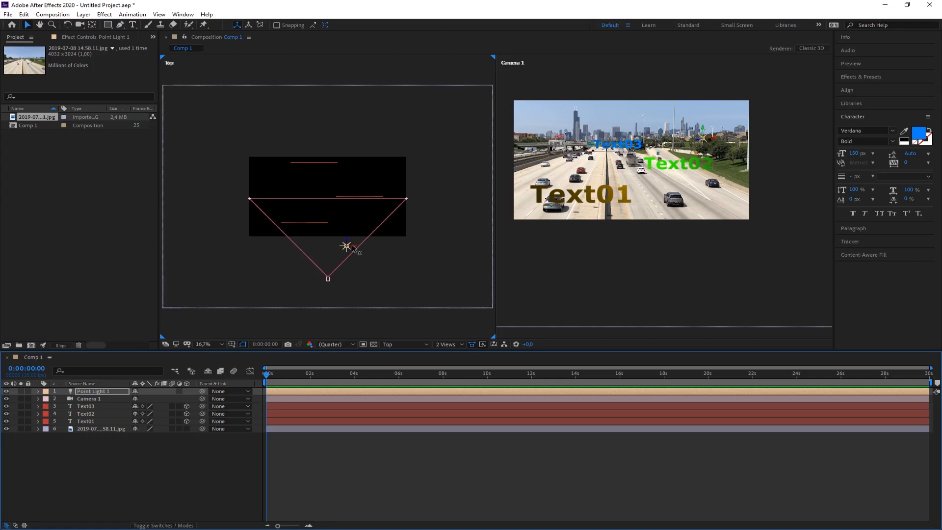
pyautogui.moveTo(358, 248); pyautogui.dragTo(326, 254)
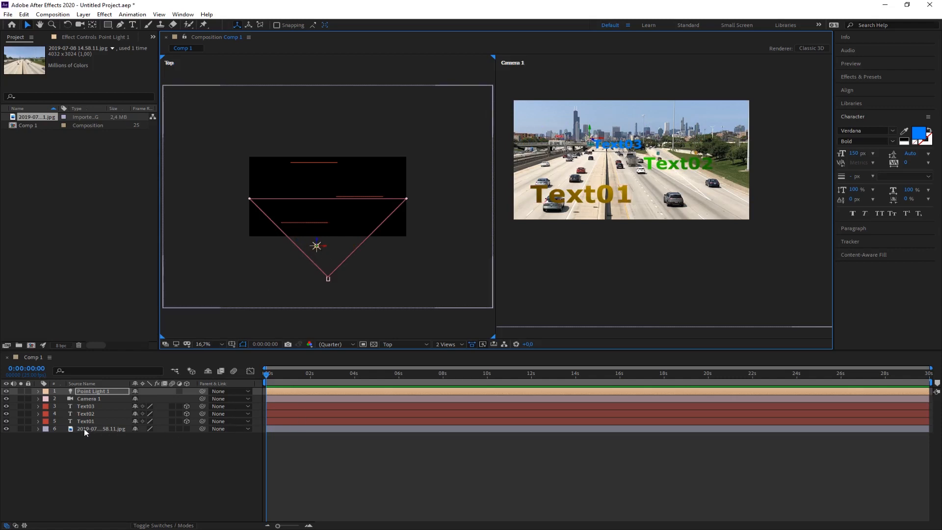
# Make the highway photo a 3D layer, and move the point light sideways and down to the height of Text02.
pyautogui.click(187, 429)
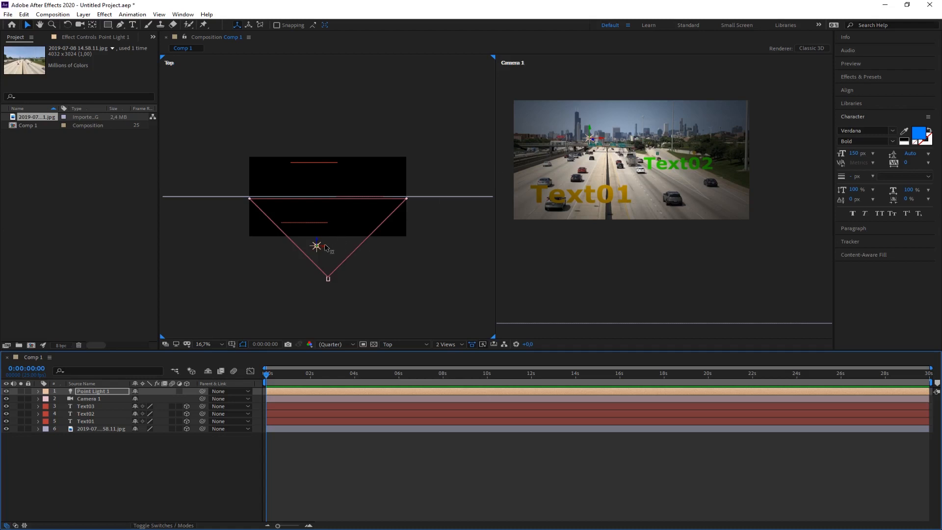
pyautogui.moveTo(322, 251); pyautogui.dragTo(347, 248)
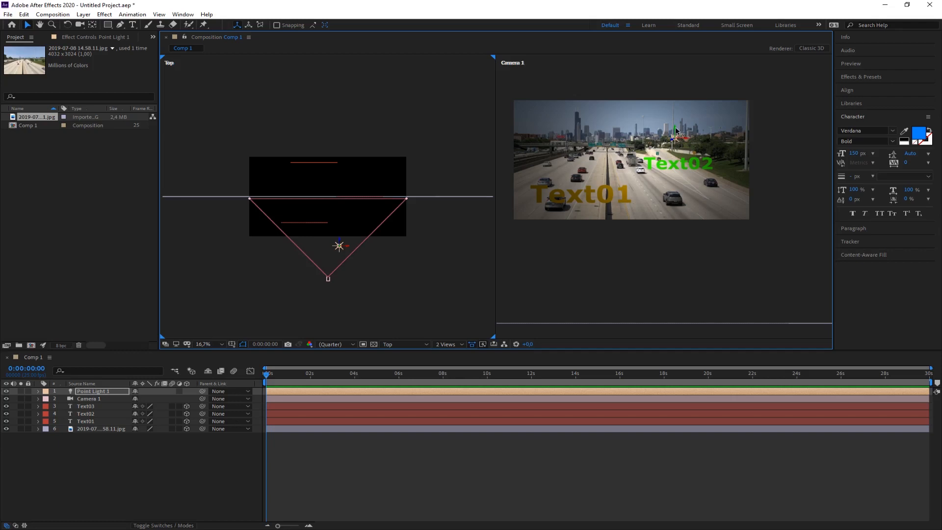
pyautogui.moveTo(677, 132); pyautogui.dragTo(677, 163)
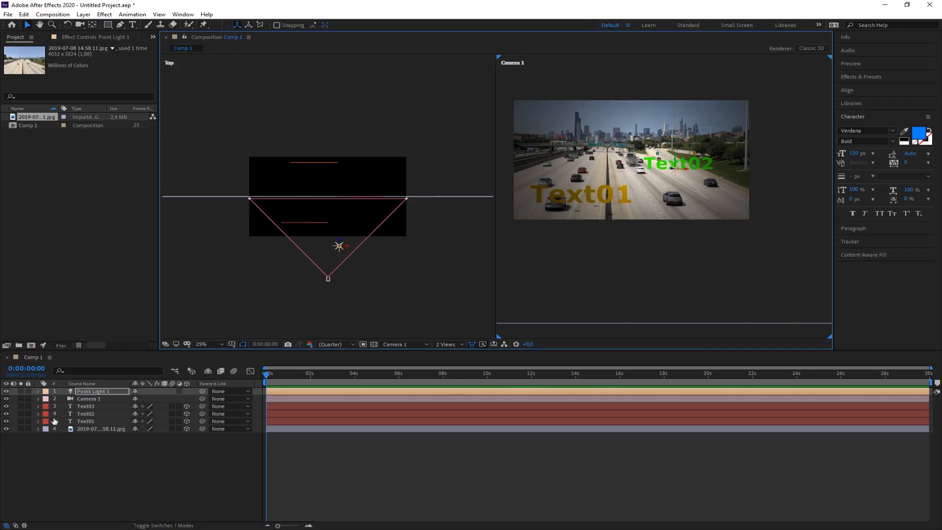
# Set the point light's intensity to 150% in its light settings.
pyautogui.doubleClick(95, 390)
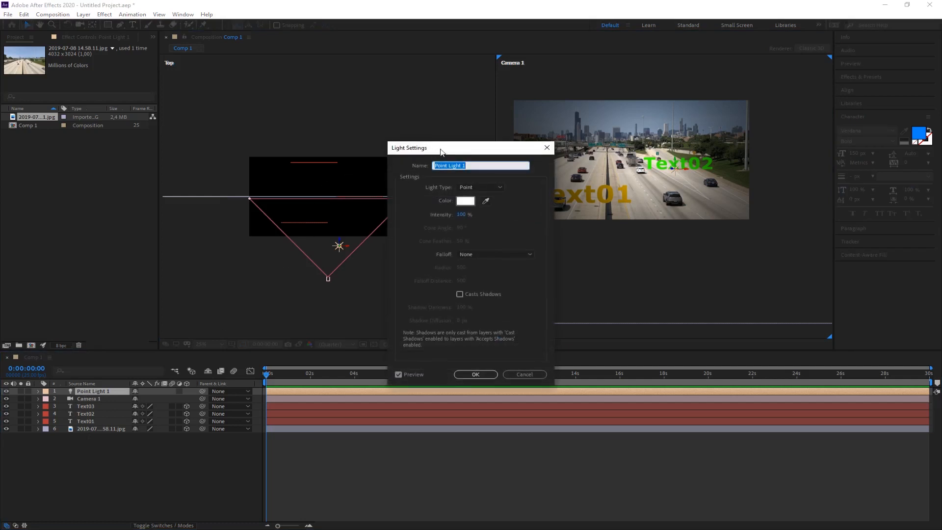
pyautogui.moveTo(442, 147); pyautogui.dragTo(330, 114)
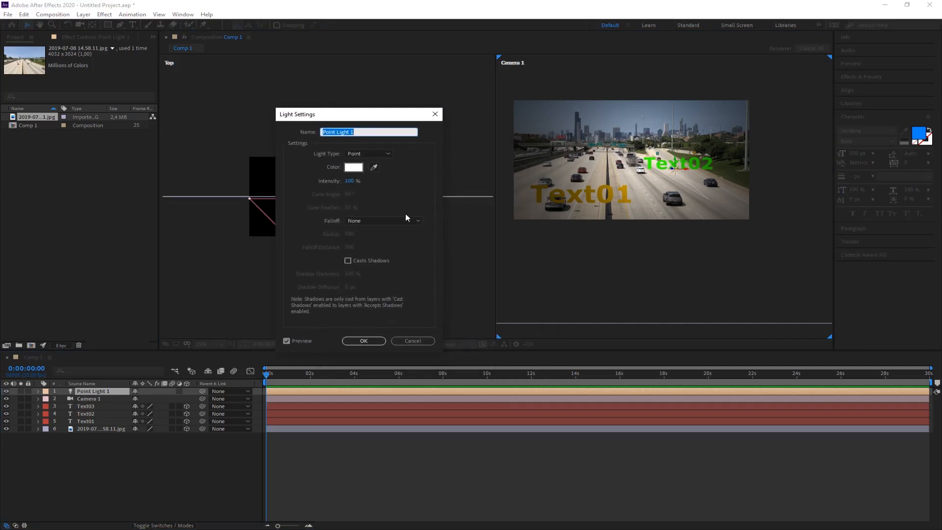
pyautogui.click(351, 182)
pyautogui.write('150')
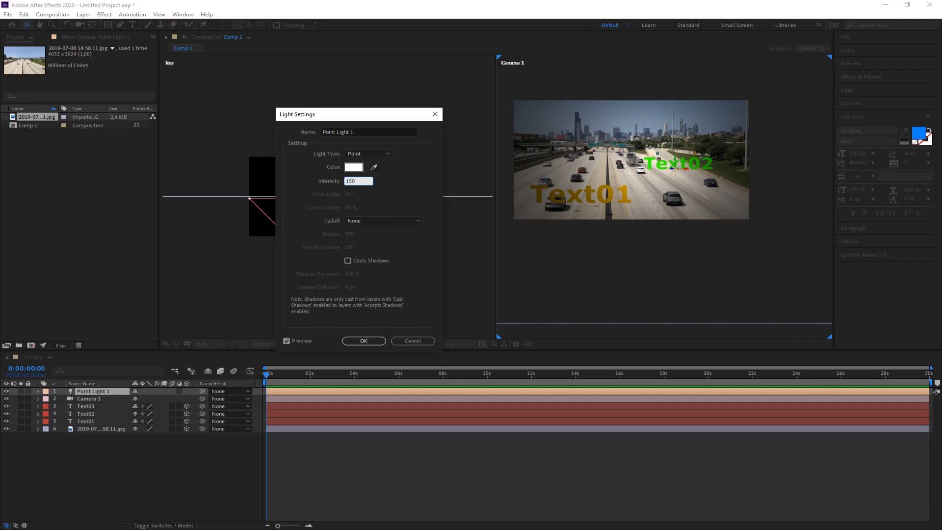
pyautogui.click(425, 205)
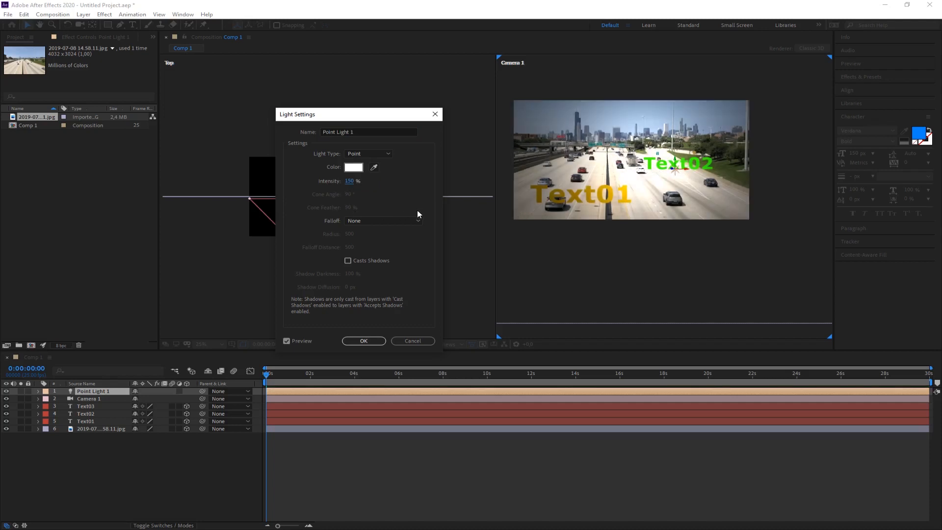
# Keep the point light's falloff at None, enable Casts Shadows, and apply the light settings.
pyautogui.click(355, 221)
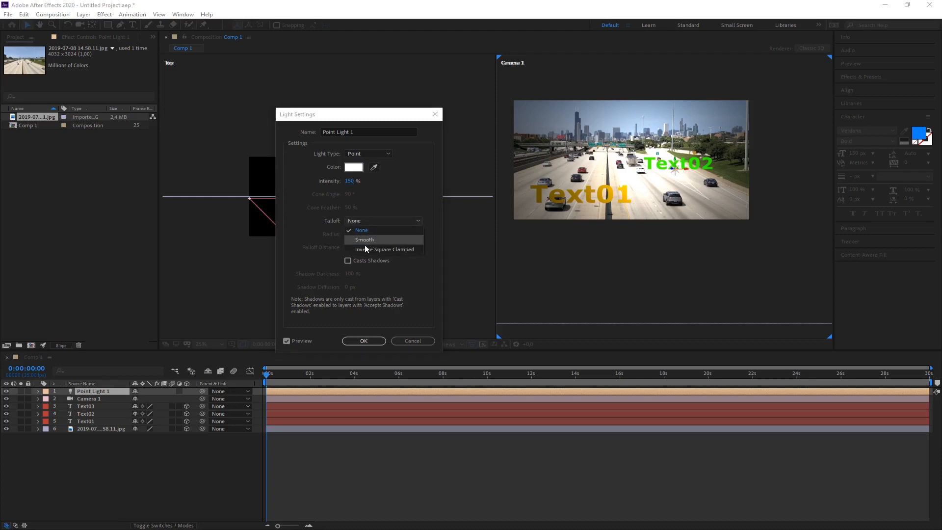
pyautogui.click(363, 230)
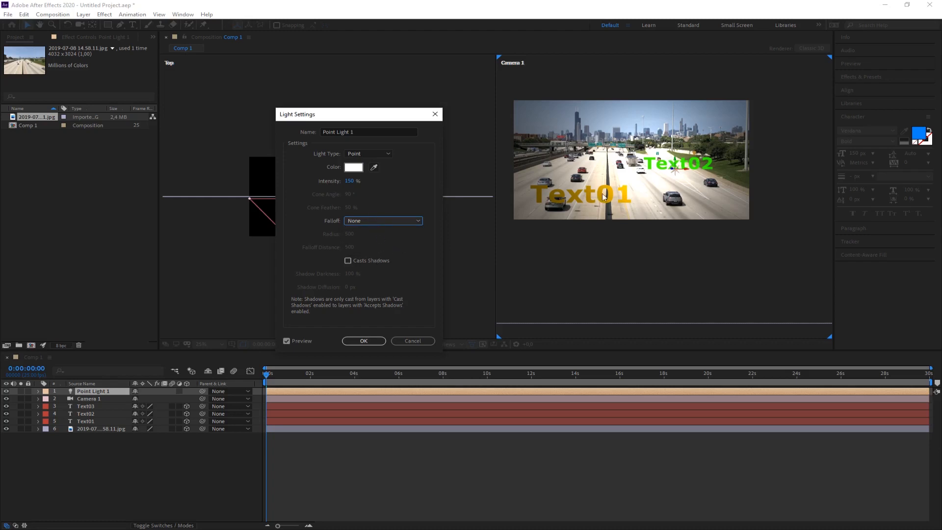
pyautogui.click(348, 262)
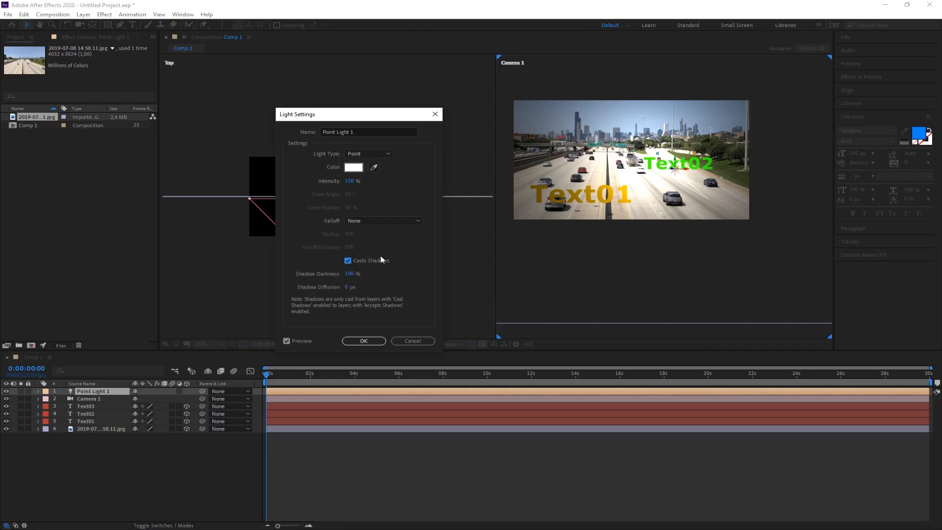
pyautogui.click(365, 341)
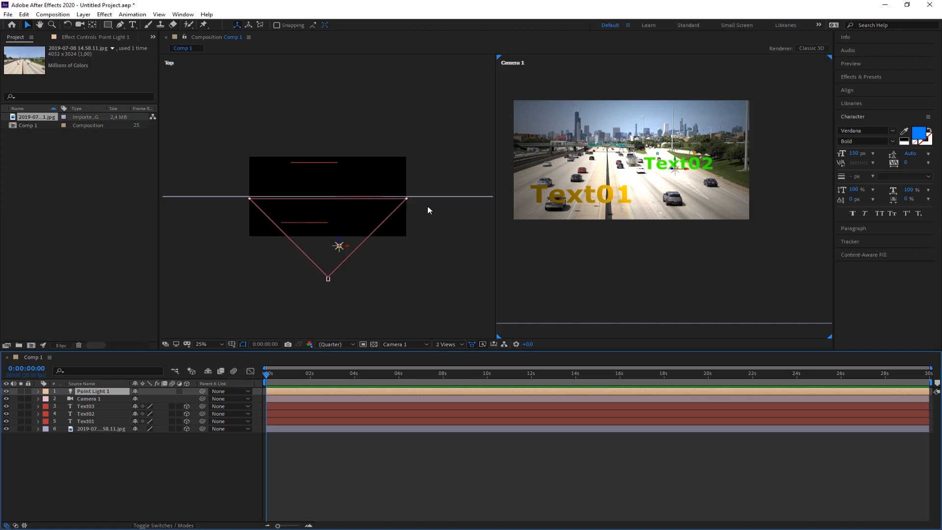
# Move the Text02 layer slightly closer to the camera in the Top view, in front of the photo.
pyautogui.click(694, 166)
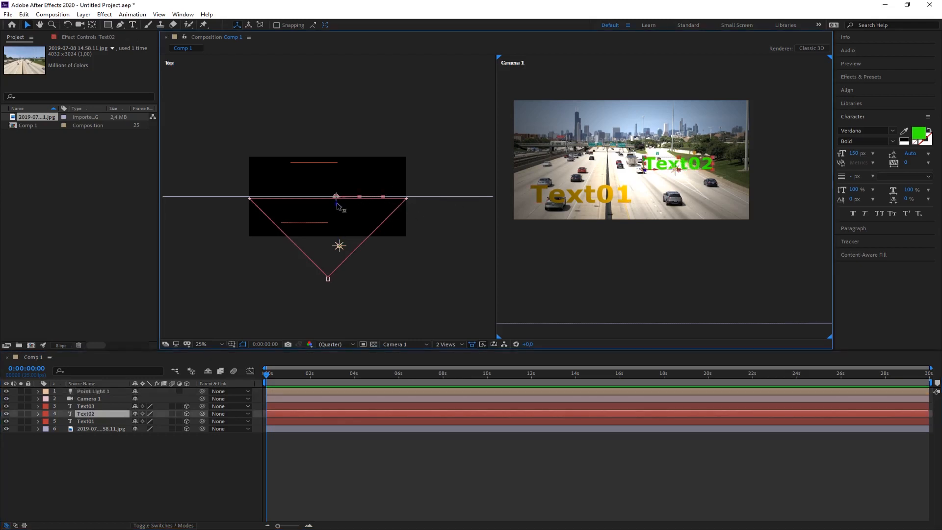
pyautogui.moveTo(337, 207); pyautogui.dragTo(338, 212)
# Shift the point light sideways in the Top view, and reposition it over the start of Text02 in the camera view.
pyautogui.click(339, 247)
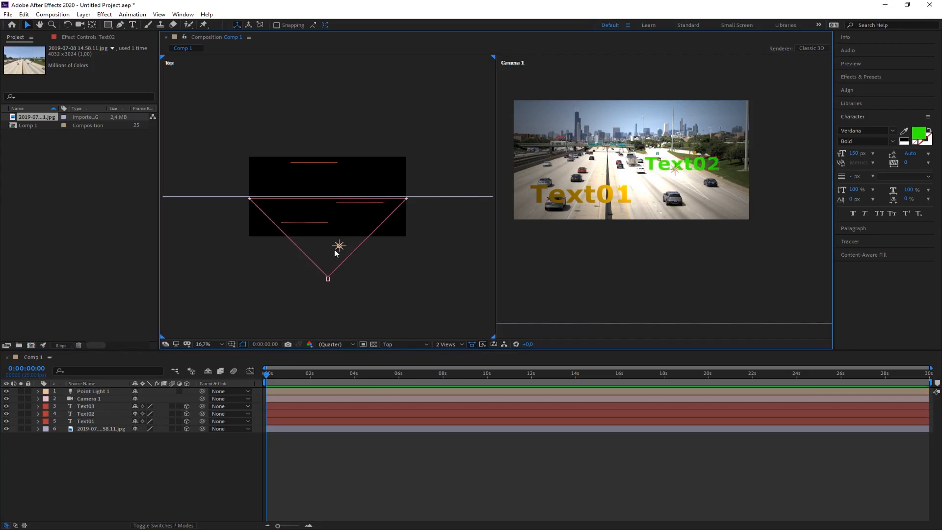
pyautogui.moveTo(347, 251); pyautogui.dragTo(327, 248)
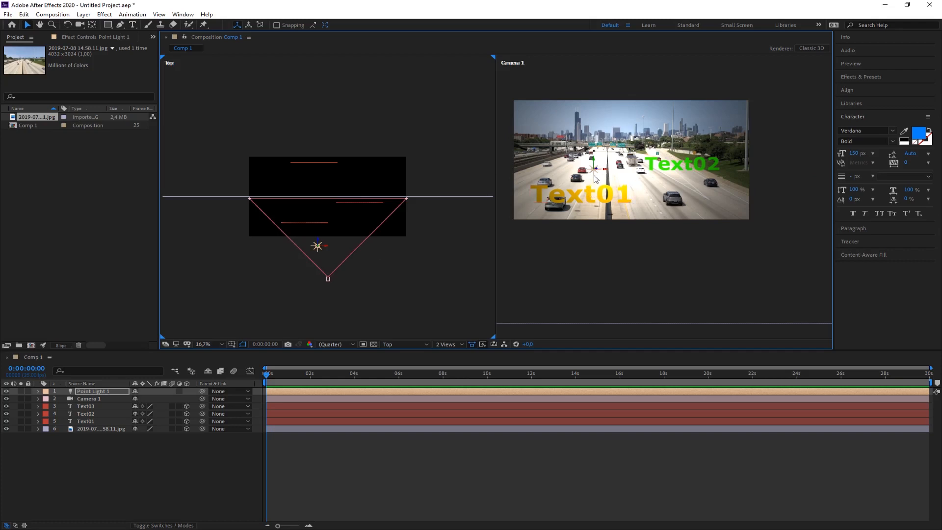
pyautogui.moveTo(595, 179); pyautogui.dragTo(654, 167)
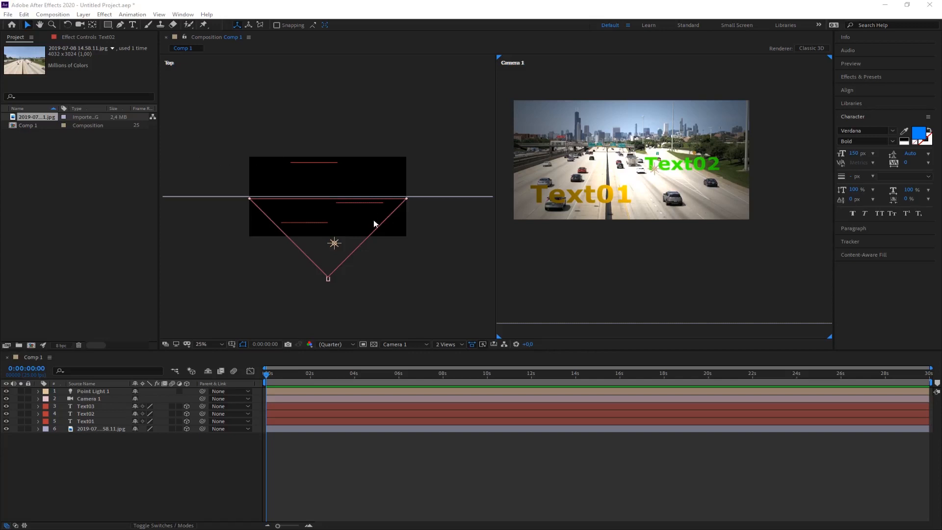
# Slide the point light sideways in the Top view toward Text01 and back to the start of Text02.
pyautogui.click(335, 244)
pyautogui.moveTo(344, 245); pyautogui.dragTo(321, 247)
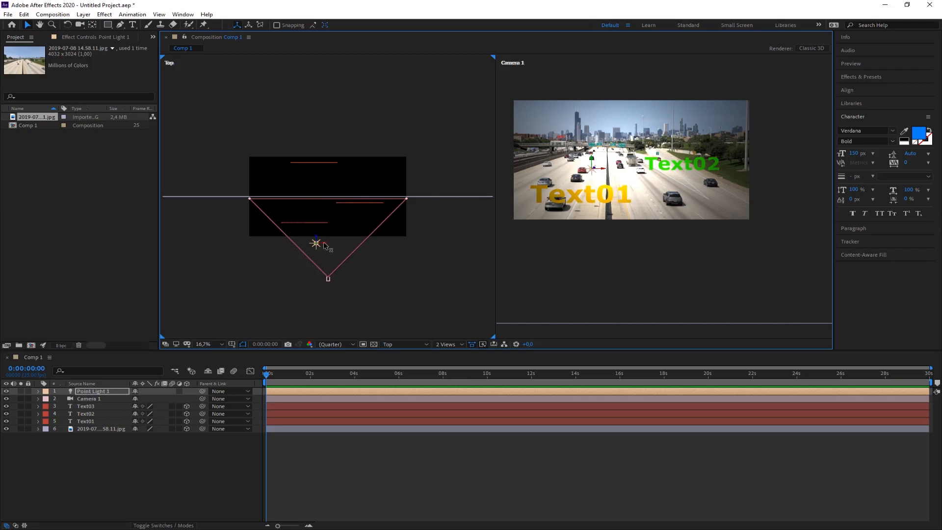
pyautogui.moveTo(320, 243)
pyautogui.mouseDown()
pyautogui.moveTo(371, 244)
pyautogui.moveTo(335, 244)
pyautogui.mouseUp()
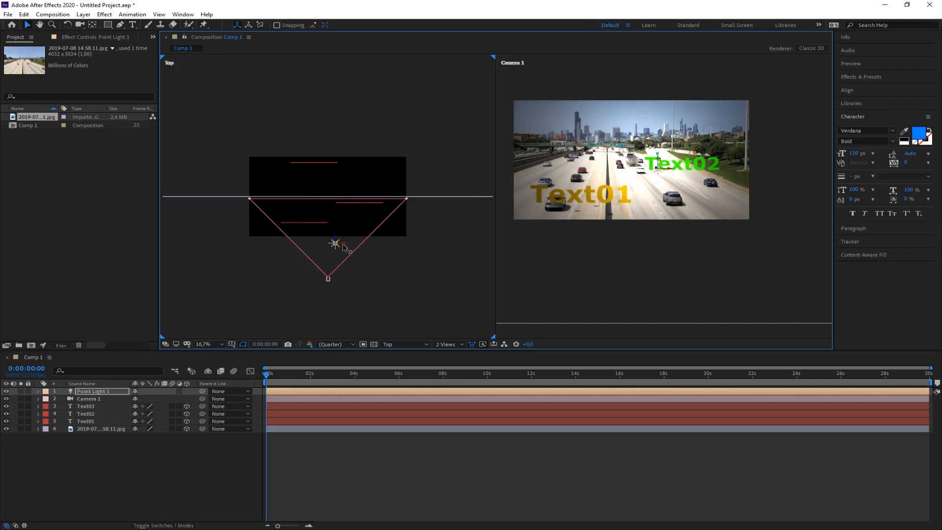
# Set the point light's intensity to 100% in its light settings and apply the change.
pyautogui.click(82, 391)
pyautogui.doubleClick(82, 391)
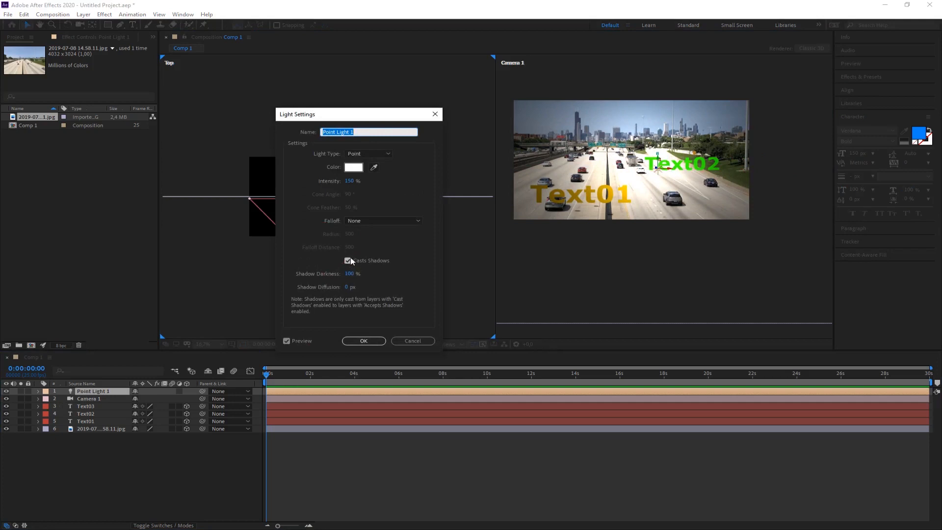
pyautogui.click(350, 181)
pyautogui.write('1')
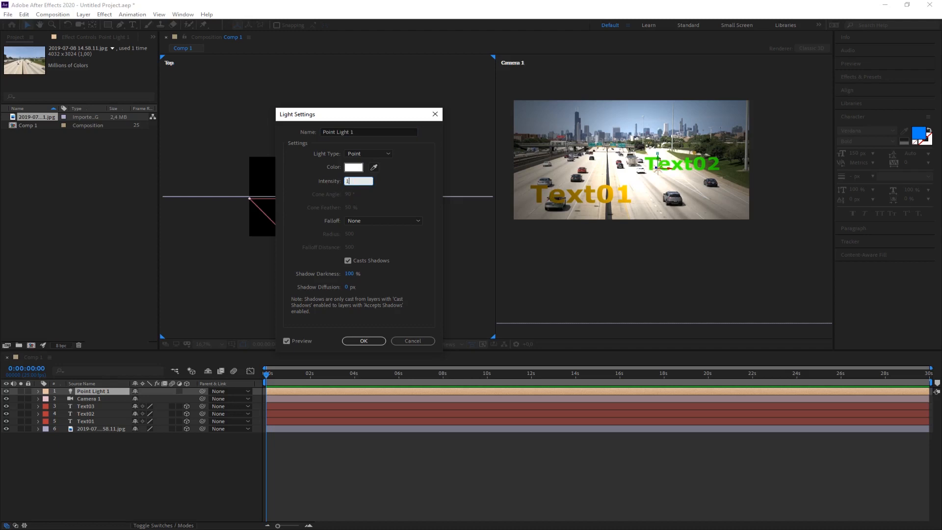
pyautogui.write('00')
pyautogui.press('Return')
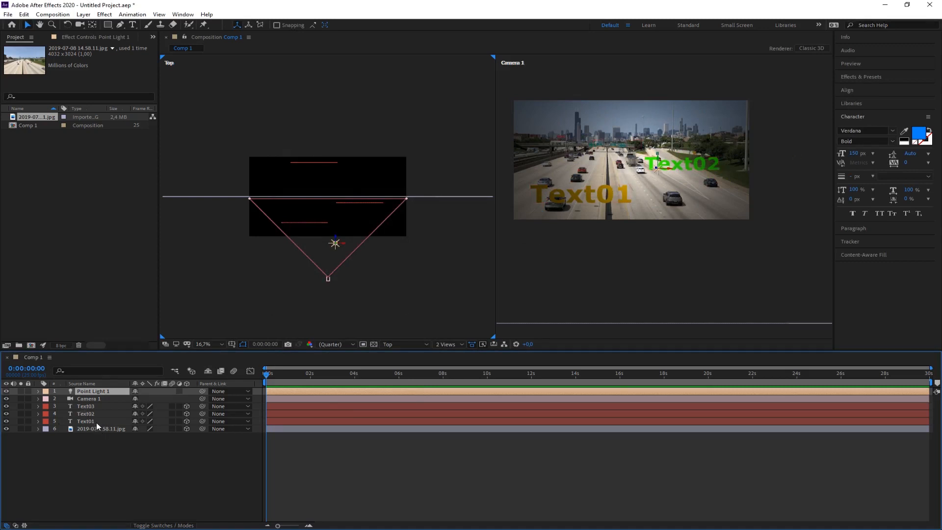
# Turn on Casts Shadows in the material options of the Text02 layer, and collapse its properties.
pyautogui.click(86, 414)
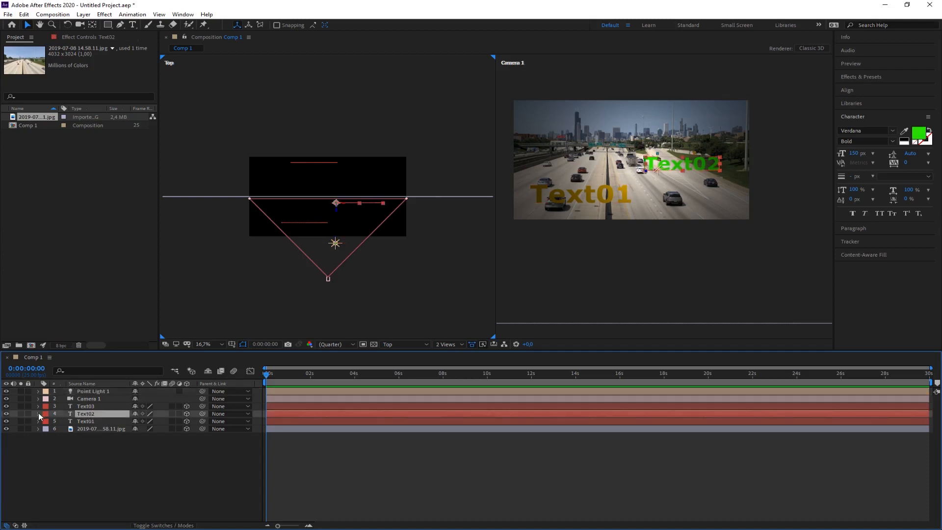
pyautogui.click(39, 414)
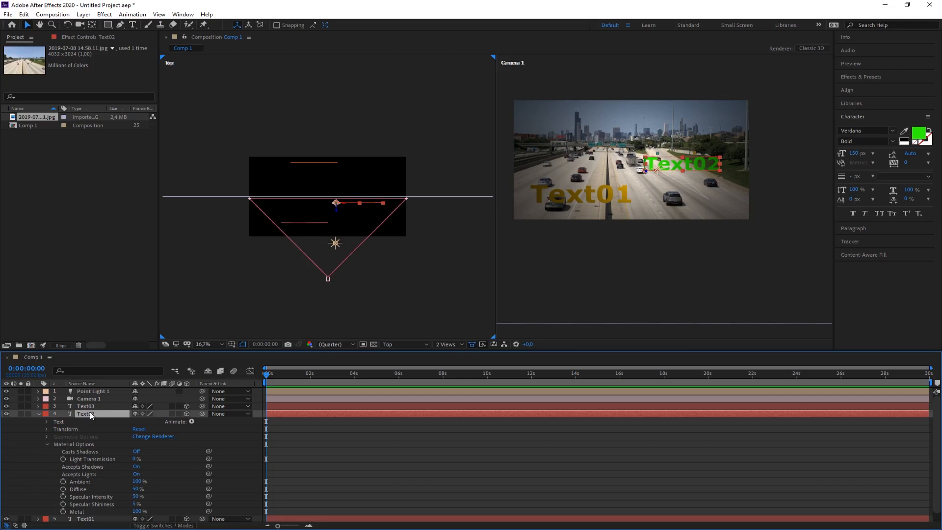
pyautogui.scroll(-1, 90, 411)
pyautogui.click(46, 434)
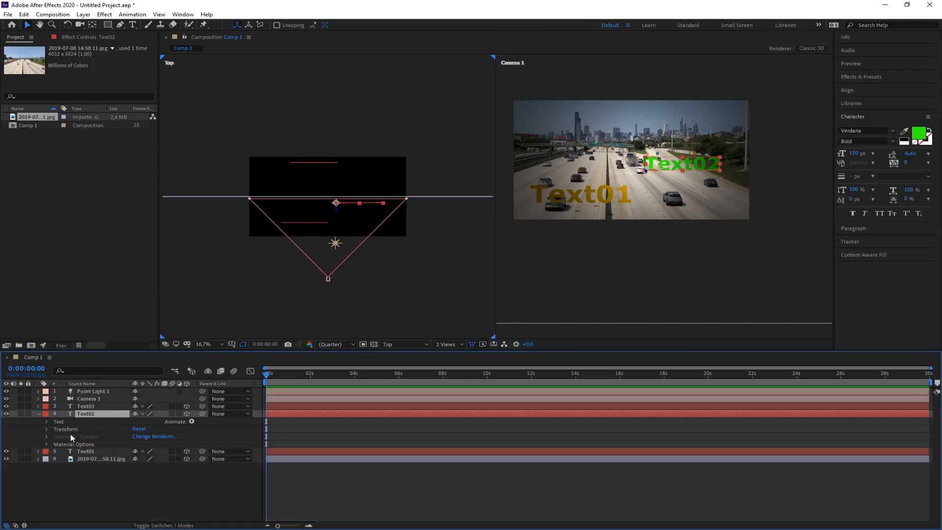
pyautogui.click(47, 444)
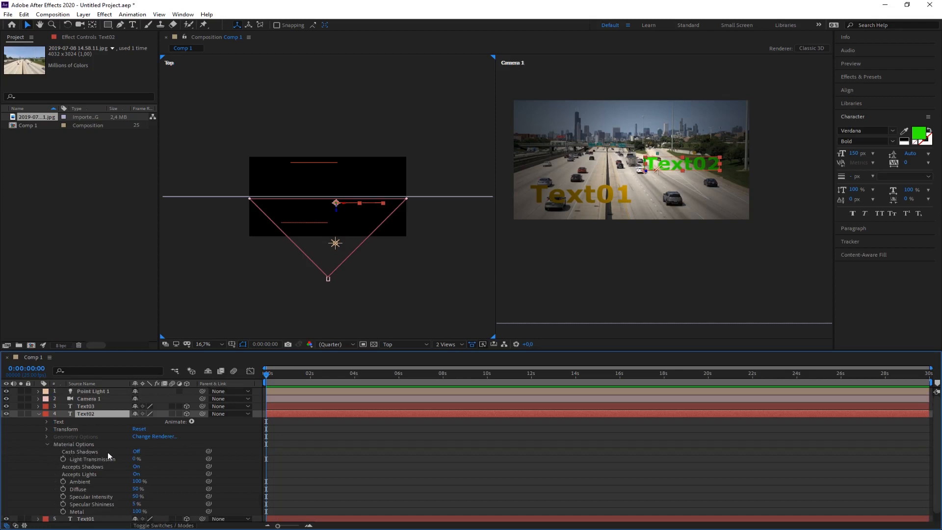
pyautogui.click(136, 452)
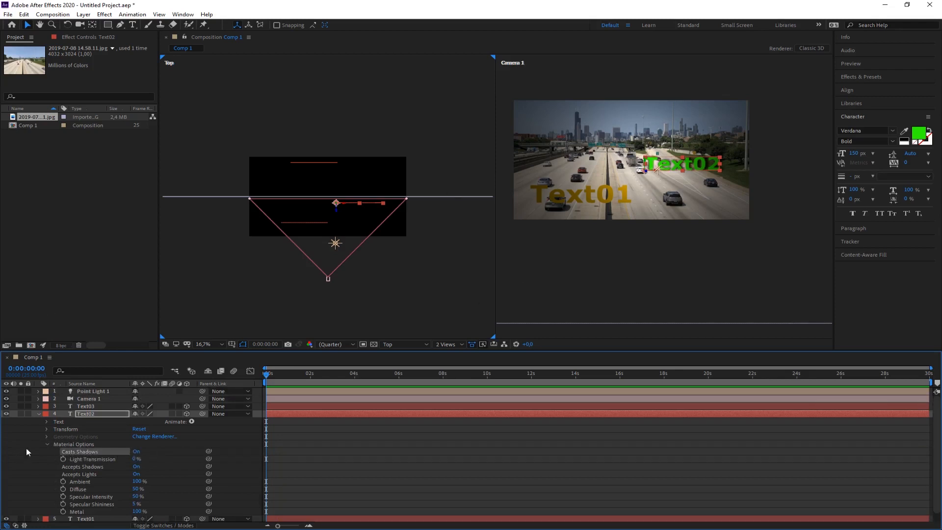
pyautogui.click(39, 414)
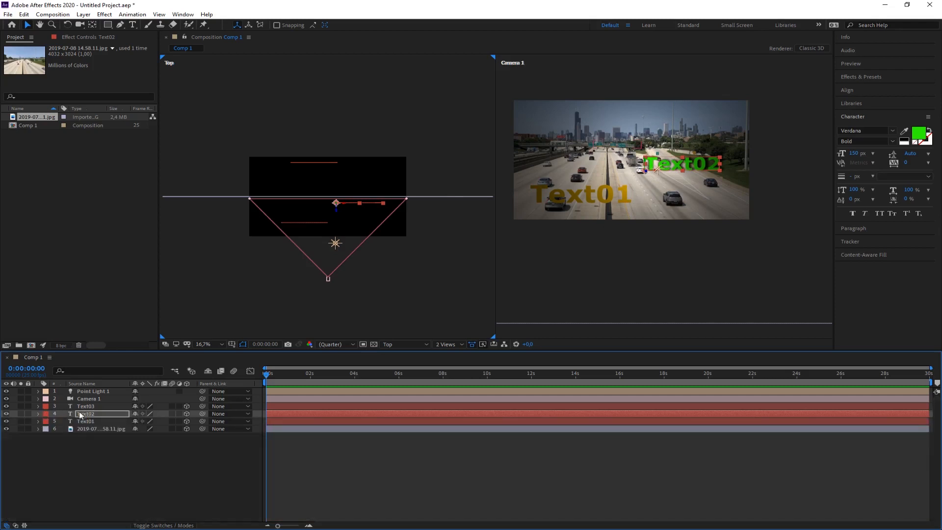
# Turn on Casts Shadows in Text01's material options, and shift the point light sideways toward Text01 in the Top view.
pyautogui.click(39, 421)
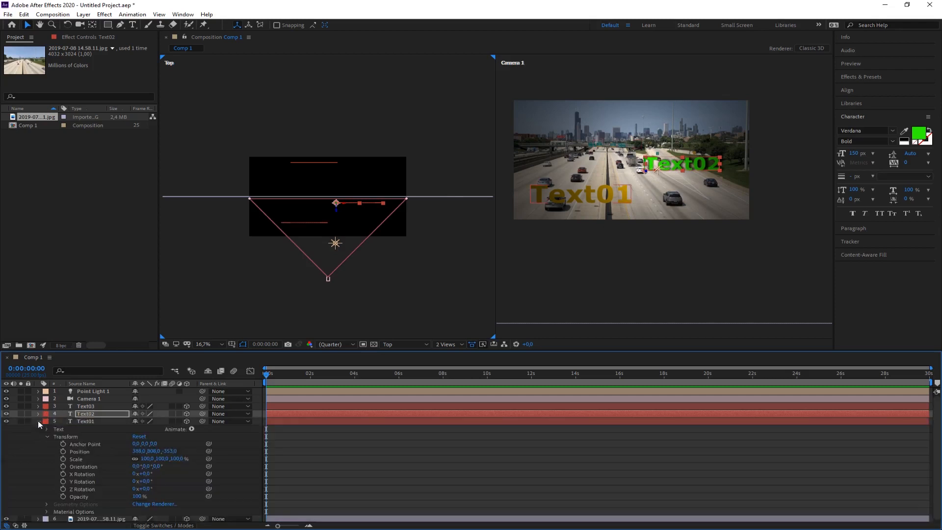
pyautogui.click(46, 512)
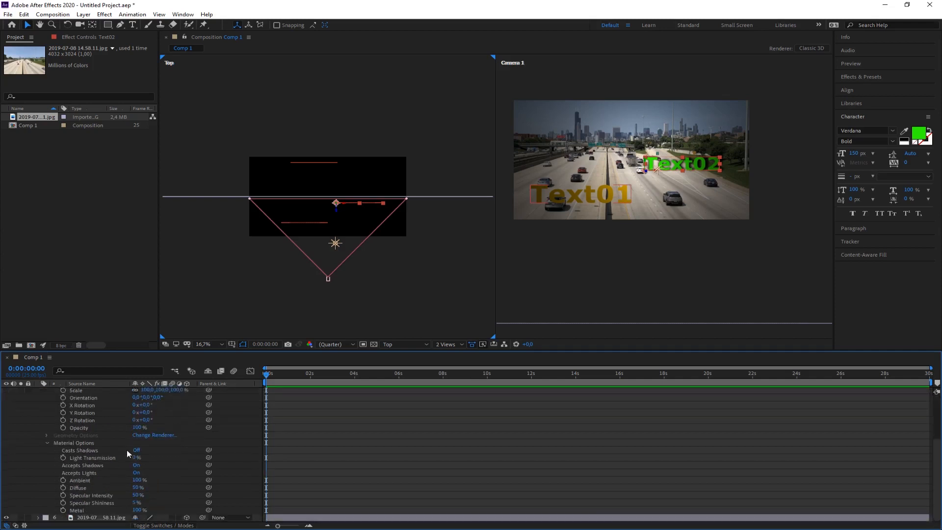
pyautogui.click(136, 450)
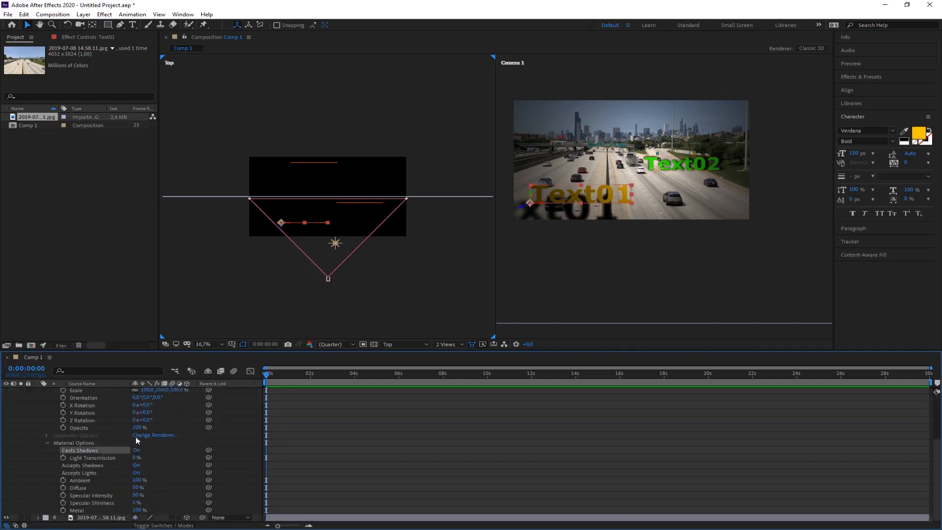
pyautogui.click(47, 444)
pyautogui.click(39, 421)
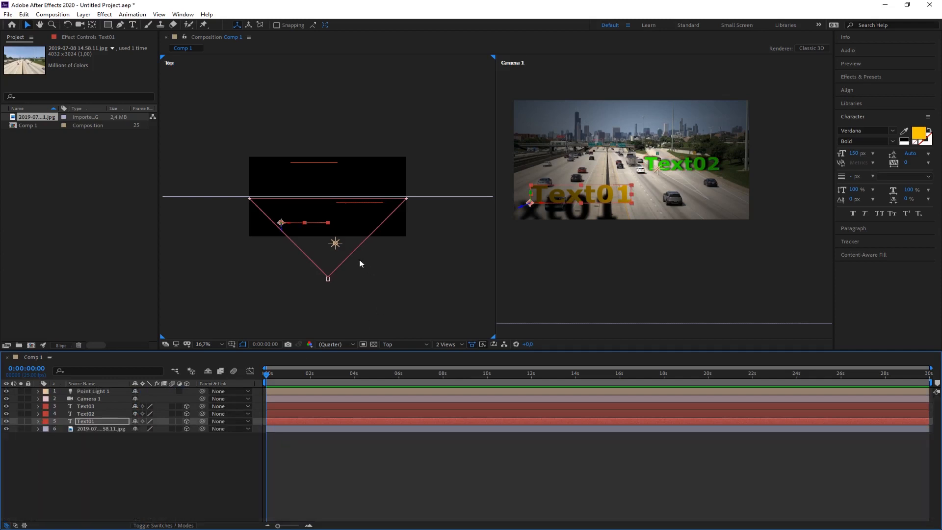
pyautogui.moveTo(336, 243)
pyautogui.mouseDown()
pyautogui.moveTo(349, 243)
pyautogui.moveTo(274, 246)
pyautogui.moveTo(386, 250)
pyautogui.moveTo(282, 251)
pyautogui.moveTo(362, 262)
pyautogui.moveTo(326, 257)
pyautogui.mouseUp()
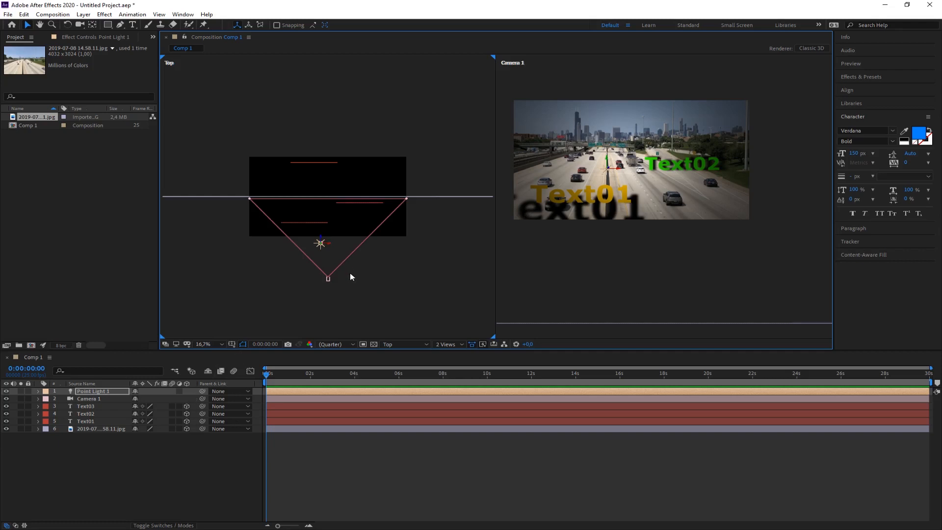
# Delete the point light layer from the composition.
pyautogui.click(122, 461)
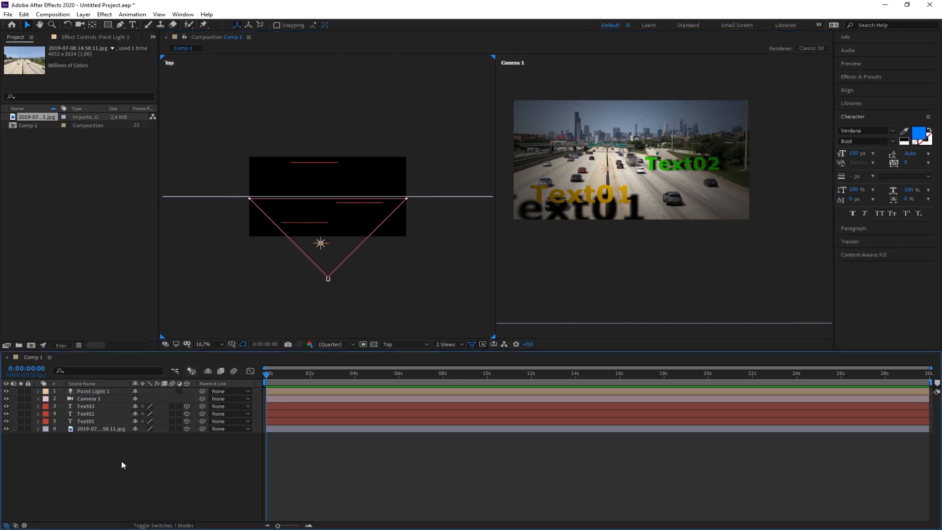
pyautogui.click(89, 391)
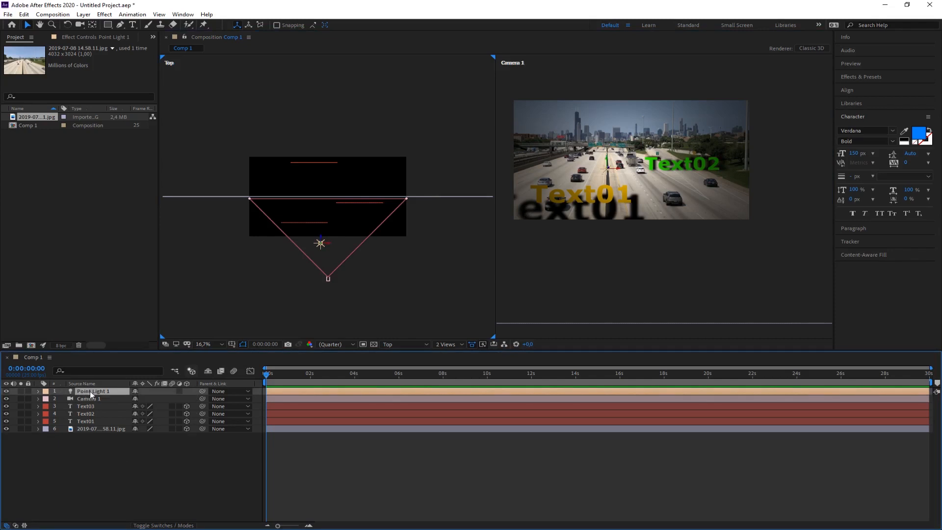
pyautogui.click(114, 510)
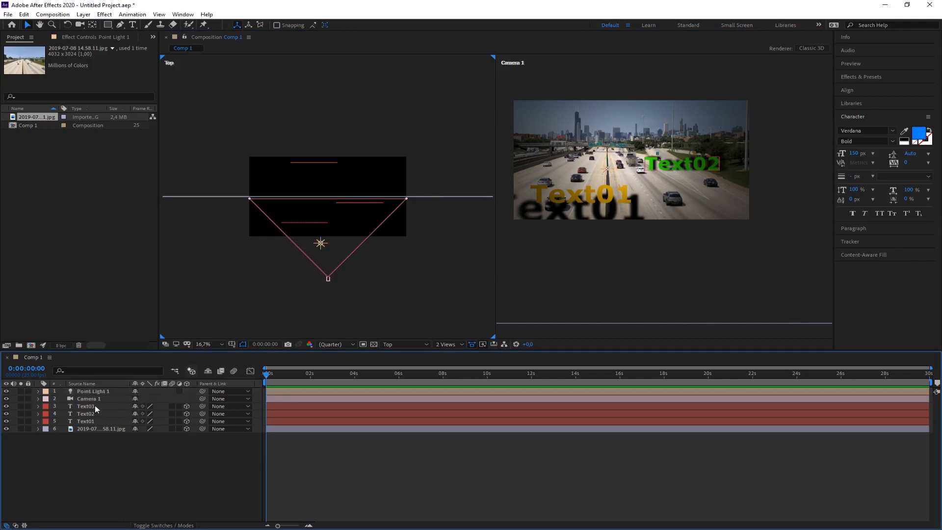
pyautogui.click(95, 394)
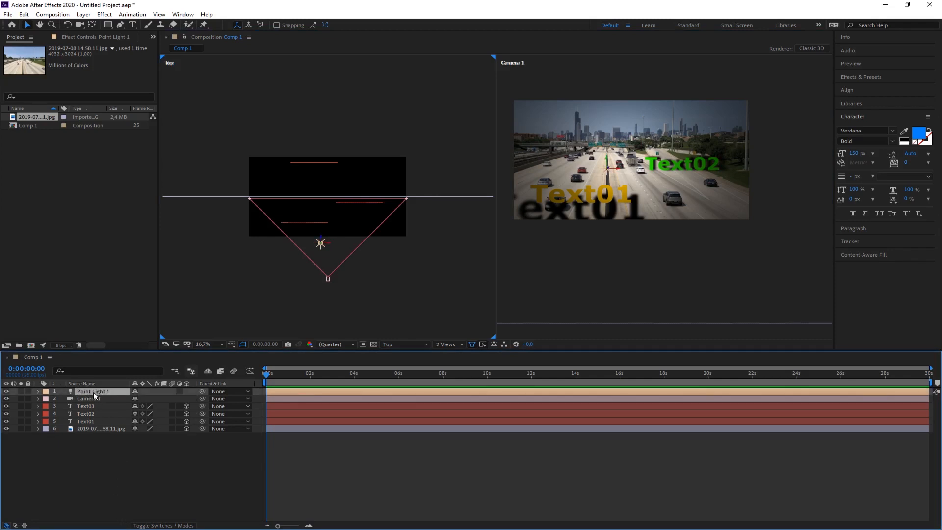
pyautogui.press('Delete')
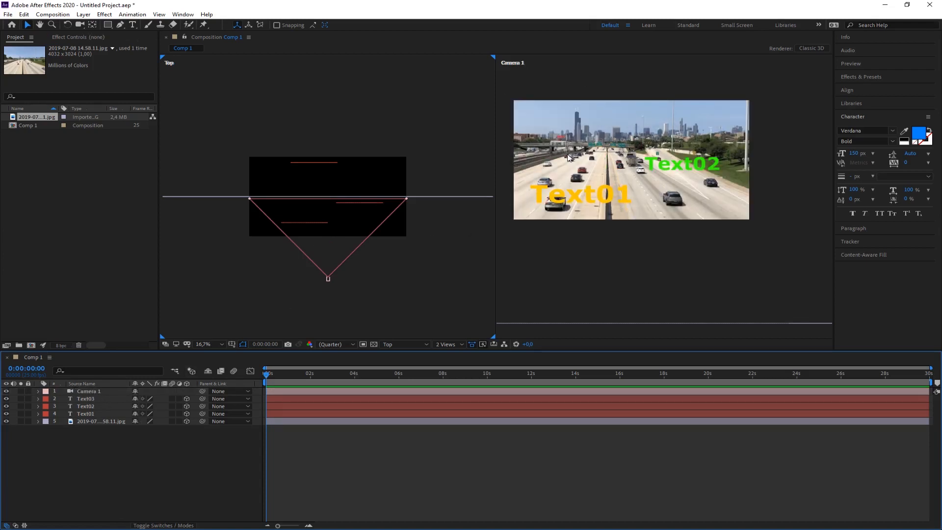
# Delete the Camera 1 layer and the background photo layer, keeping only the three text layers.
pyautogui.click(86, 392)
pyautogui.press('Delete')
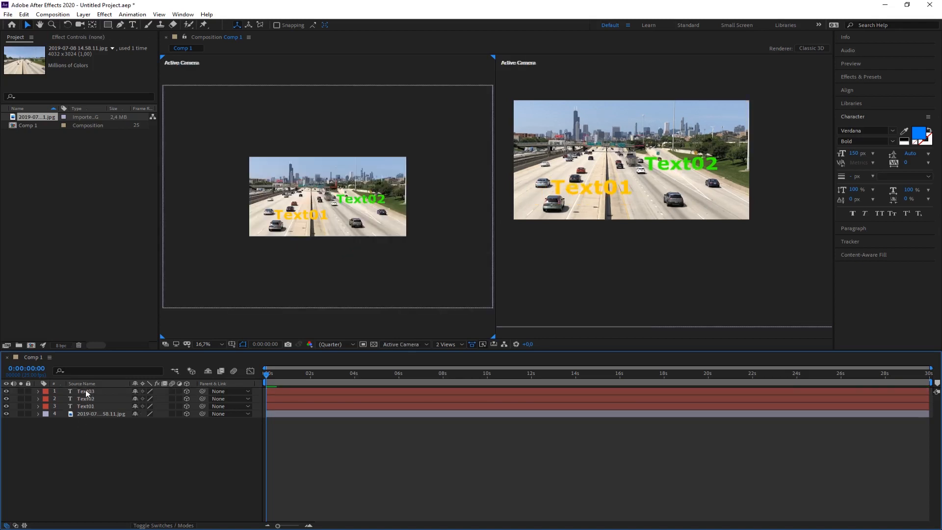
pyautogui.click(88, 413)
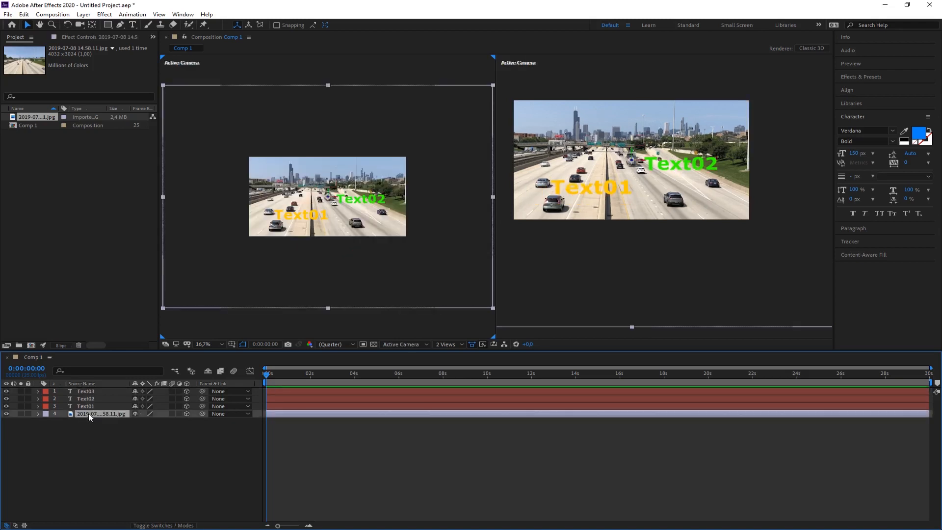
pyautogui.press('Delete')
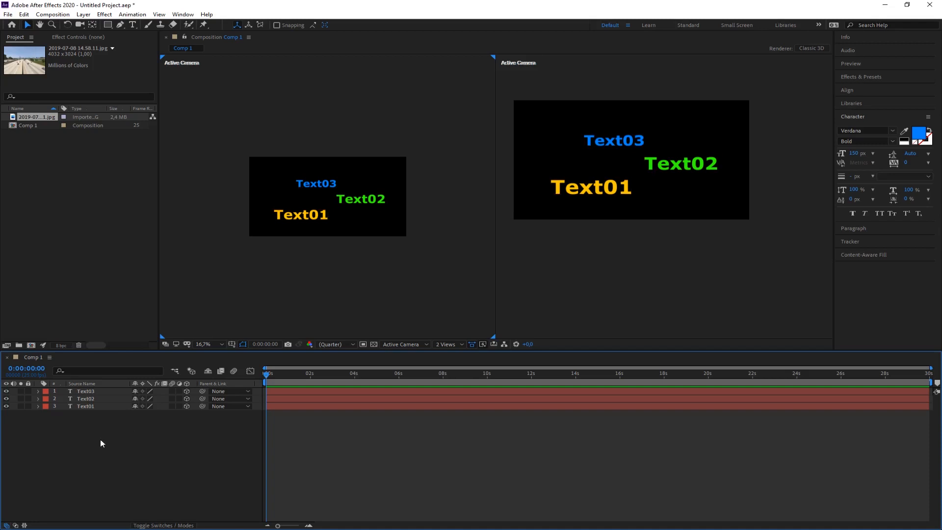
# Create a new two-node camera layer with the 135mm preset and Enable Depth of Field turned on.
pyautogui.click(83, 14)
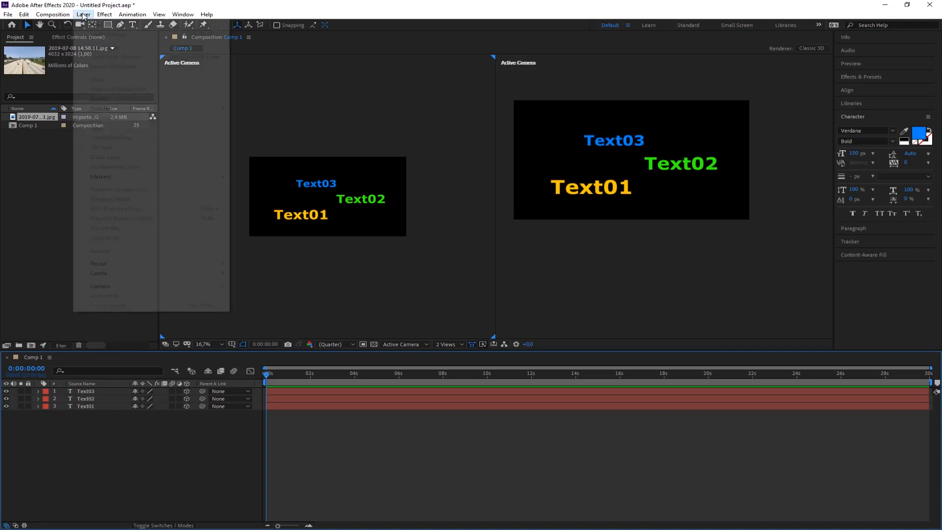
pyautogui.moveTo(95, 26)
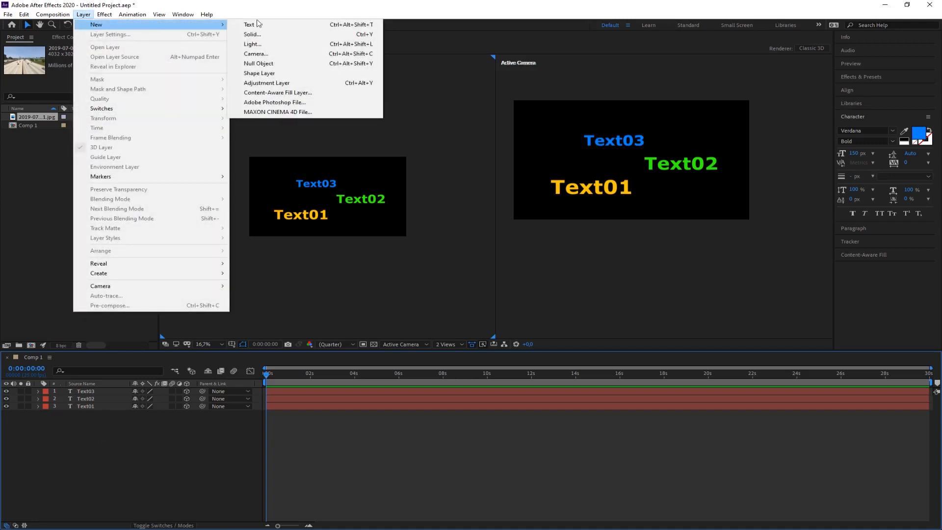
pyautogui.click(271, 54)
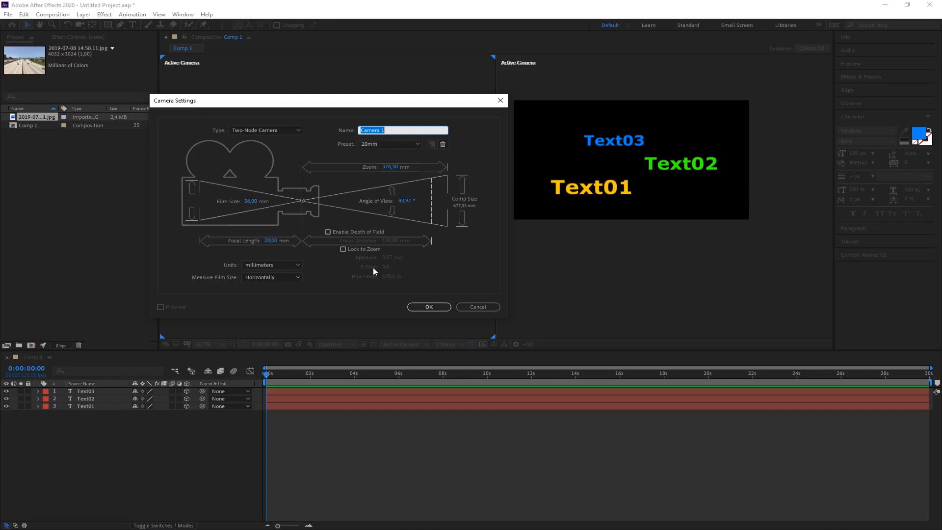
pyautogui.click(390, 144)
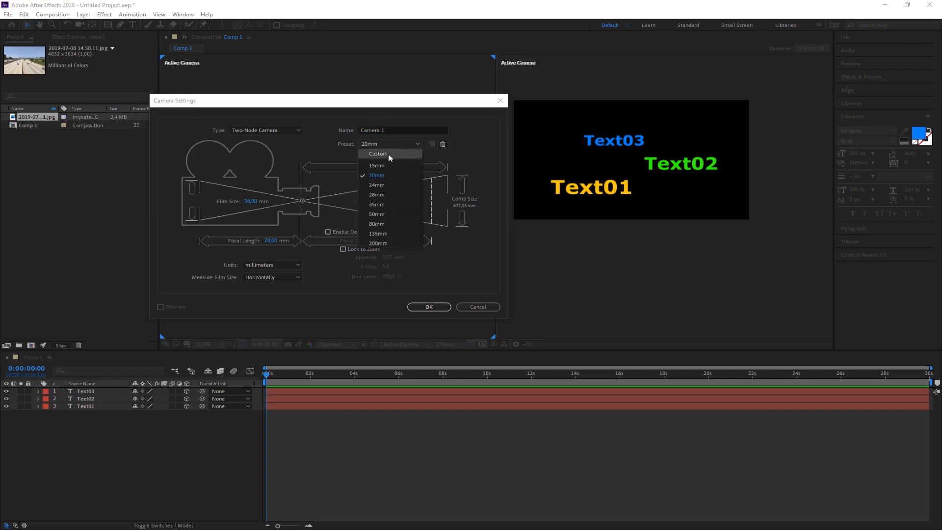
pyautogui.click(378, 233)
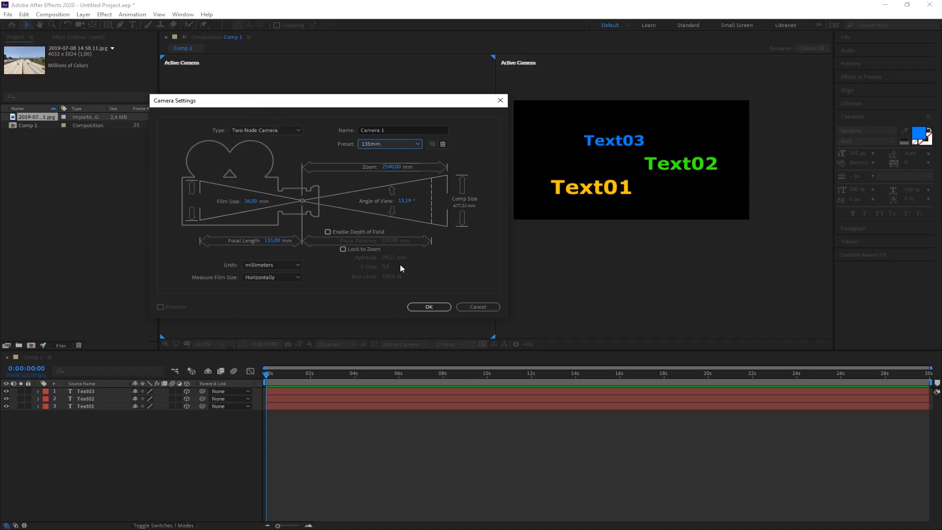
pyautogui.click(328, 232)
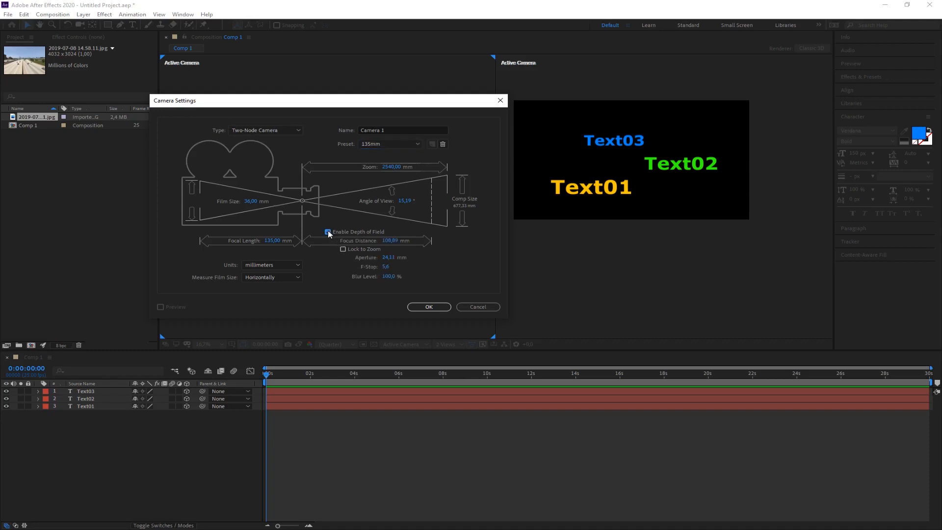
pyautogui.click(429, 307)
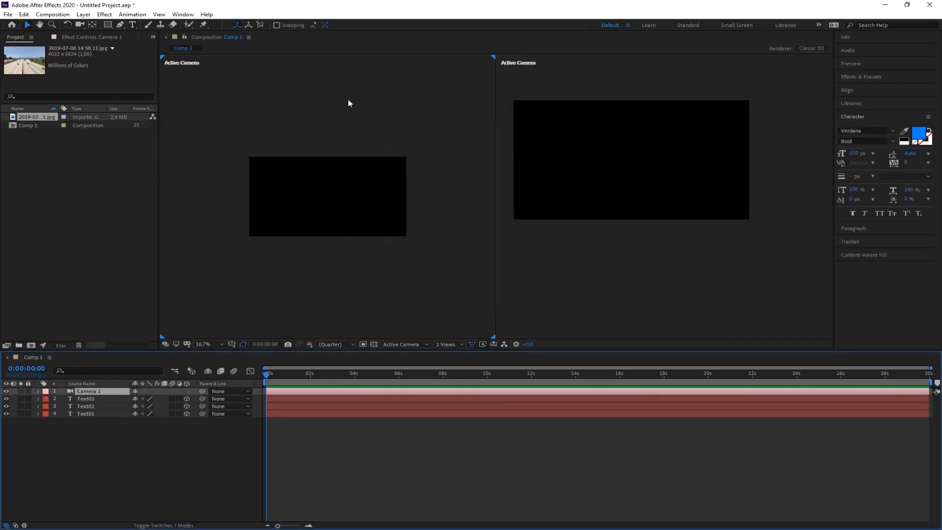
# Show the Top view in one viewport and the Camera 1 view in the other.
pyautogui.click(278, 123)
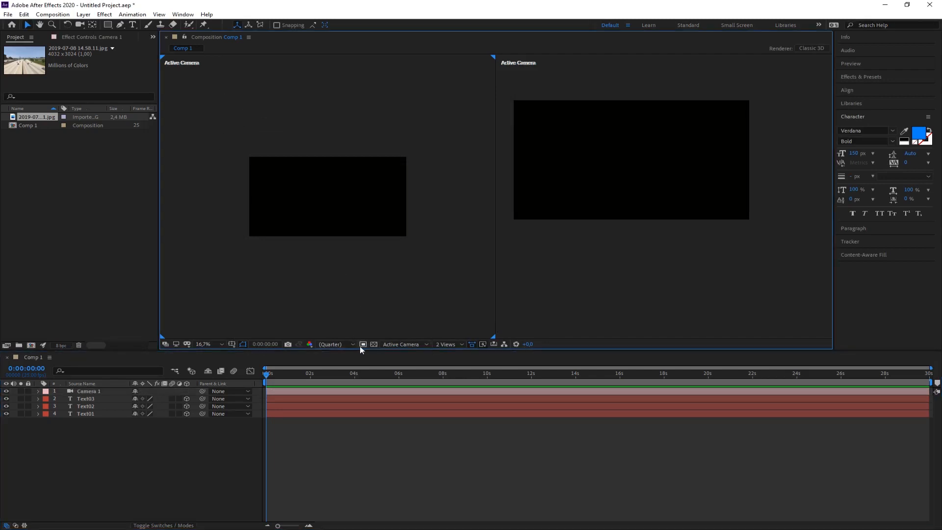
pyautogui.click(399, 344)
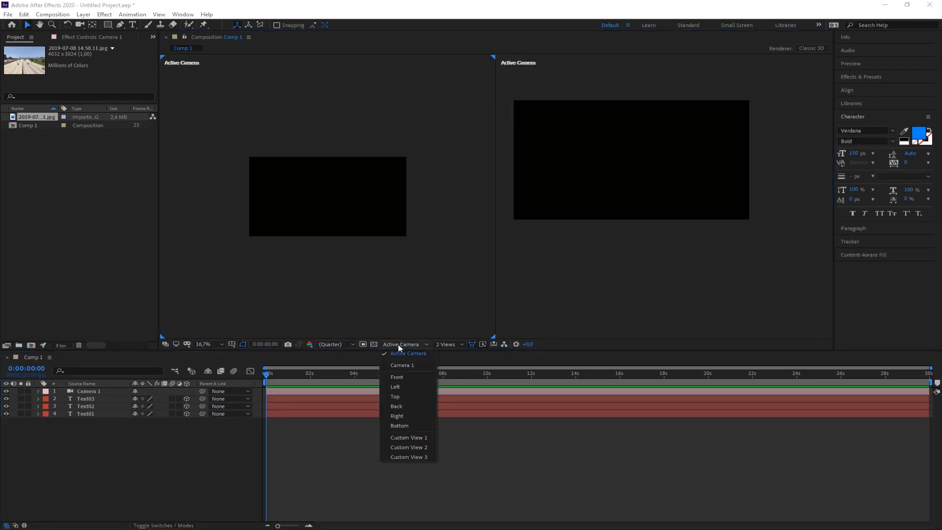
pyautogui.click(395, 396)
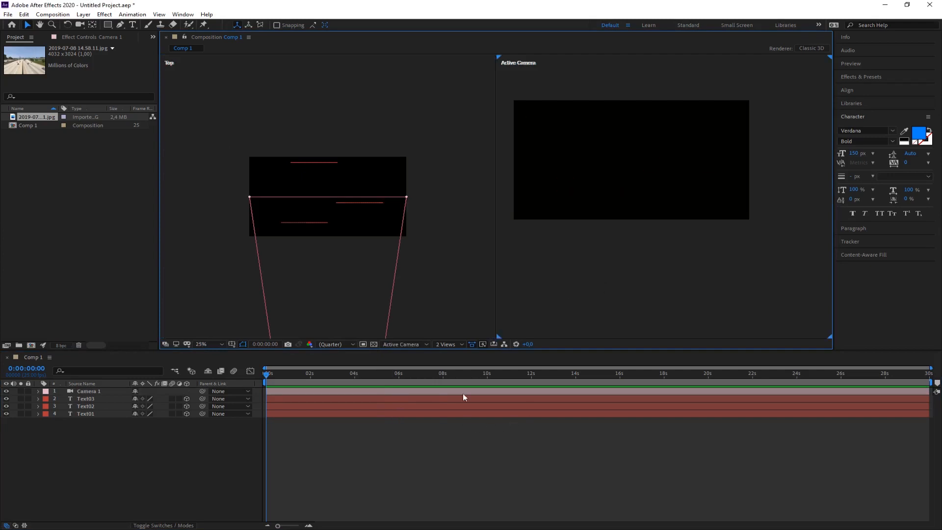
pyautogui.click(420, 343)
pyautogui.click(403, 364)
pyautogui.moveTo(314, 289); pyautogui.dragTo(325, 224)
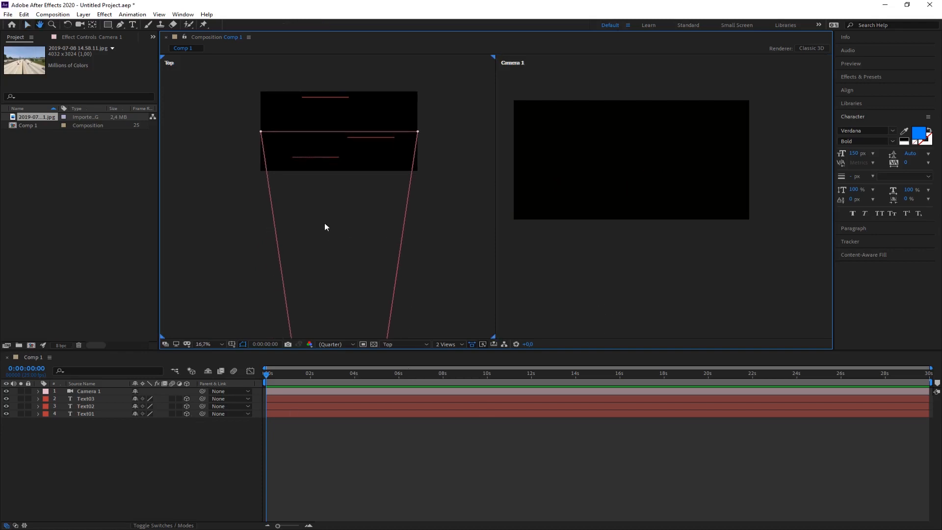
# Reveal Camera 1's Camera Options and examine the camera's cone and focus plane relative to the three texts in the Top view.
pyautogui.scroll(-3, 324, 229)
pyautogui.scroll(-2, 318, 228)
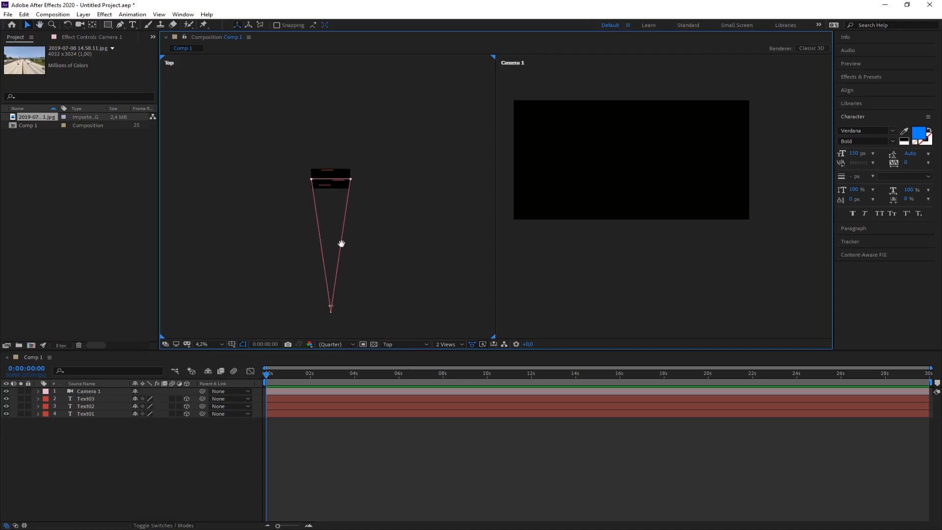
pyautogui.press('v')
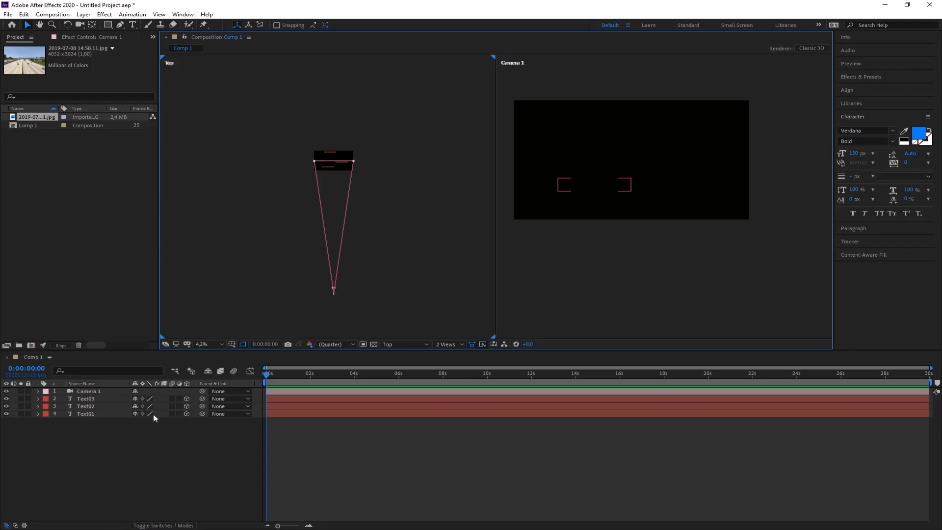
pyautogui.click(39, 391)
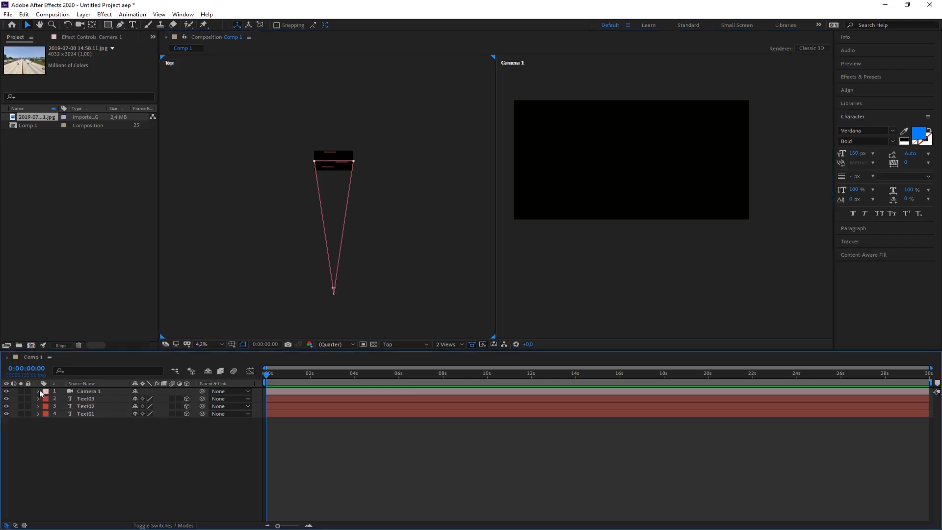
pyautogui.click(47, 406)
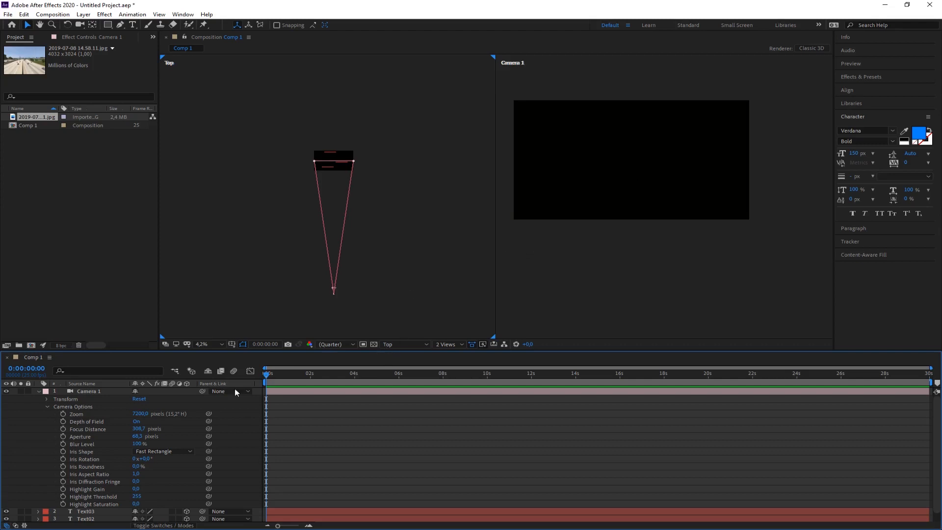
pyautogui.scroll(3, 337, 290)
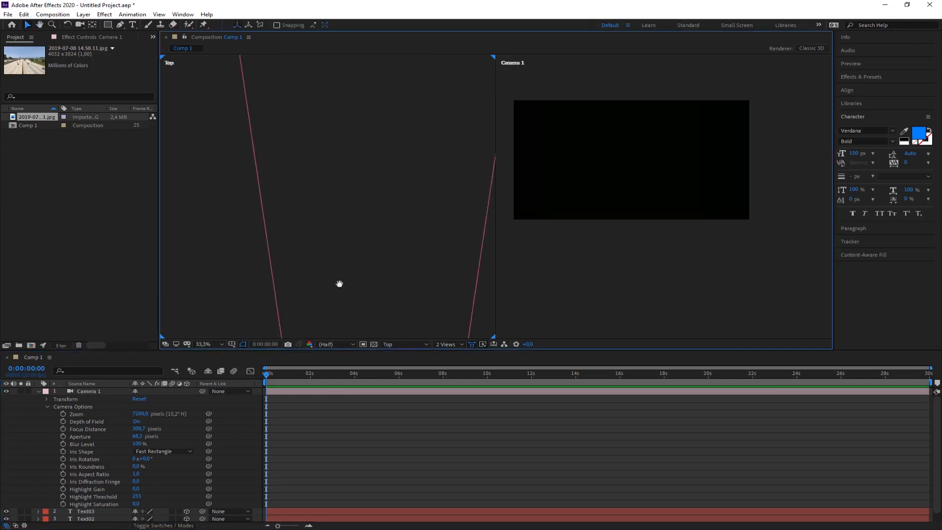
pyautogui.moveTo(339, 284); pyautogui.dragTo(352, 190)
pyautogui.scroll(-1, 352, 190)
pyautogui.moveTo(375, 238); pyautogui.dragTo(391, 183)
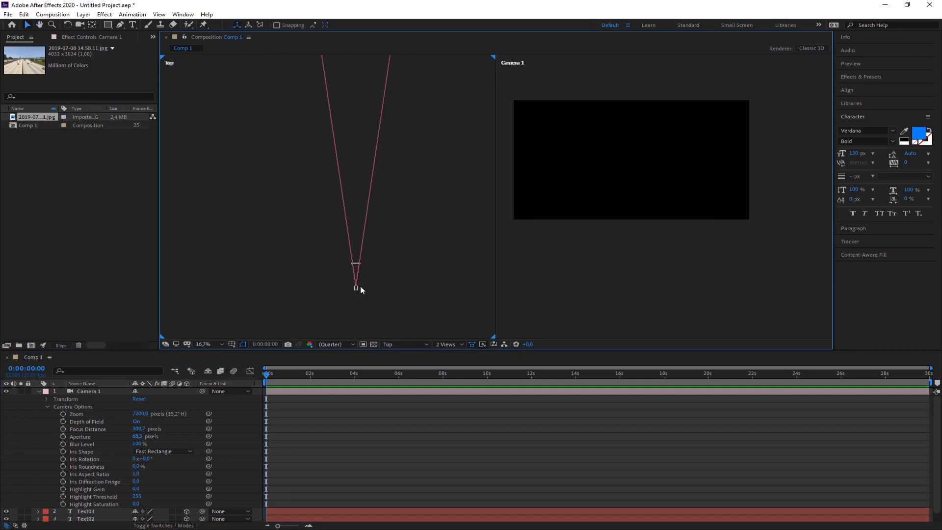
pyautogui.scroll(-3, 361, 287)
pyautogui.moveTo(362, 211); pyautogui.dragTo(364, 226)
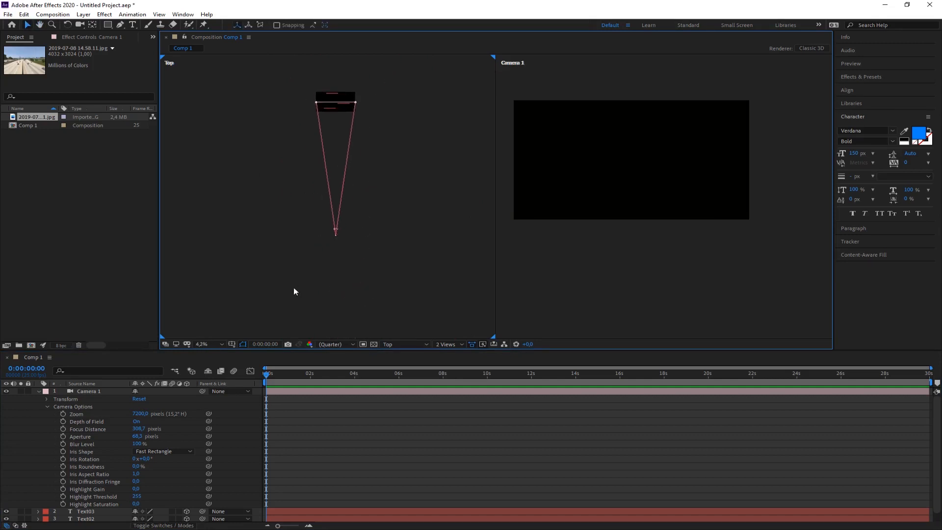
# Reveal Camera 1's Transform properties and set its Focus Distance to 7000 pixels.
pyautogui.click(47, 399)
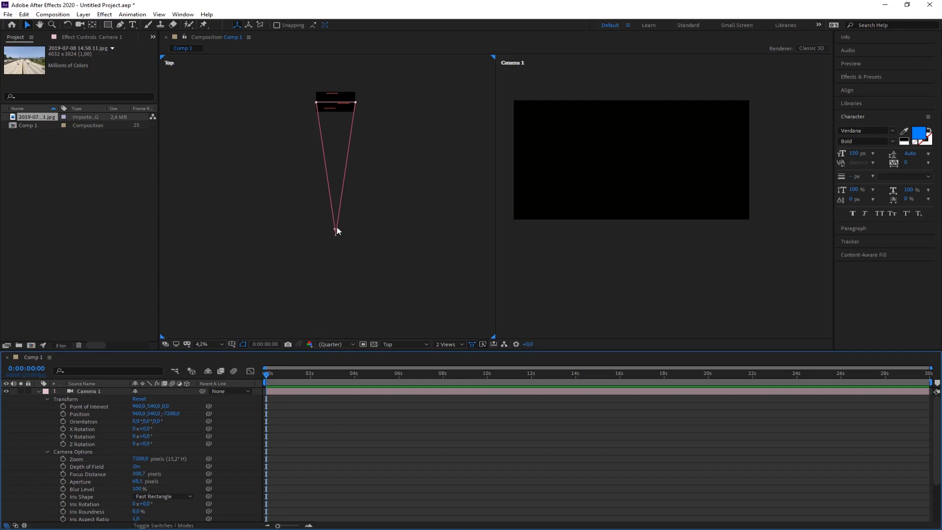
pyautogui.click(140, 474)
pyautogui.write('7000')
pyautogui.press('Return')
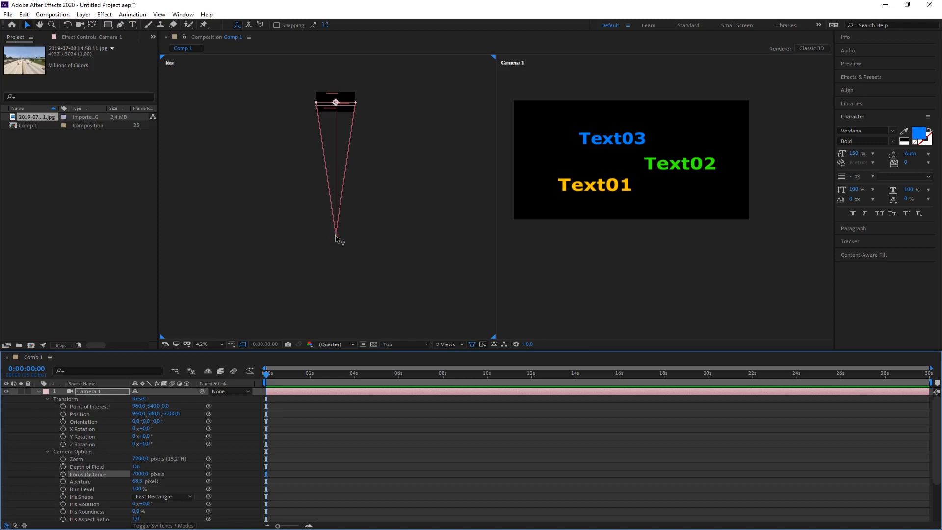
# Compare the focus plane with the text layers in the Top view and set Camera 1's Focus Distance to 1000 pixels.
pyautogui.scroll(6, 334, 131)
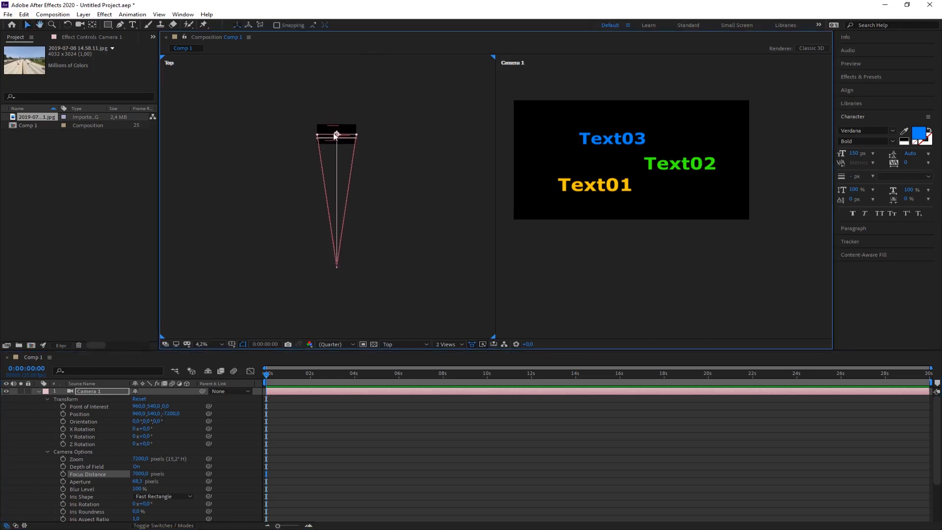
pyautogui.scroll(-4, 337, 294)
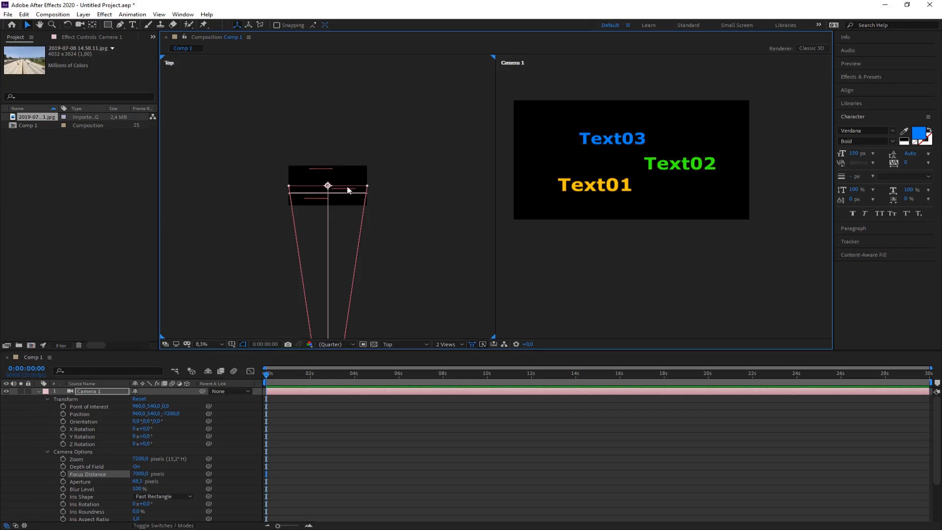
pyautogui.moveTo(395, 212); pyautogui.dragTo(396, 156)
pyautogui.press(',')
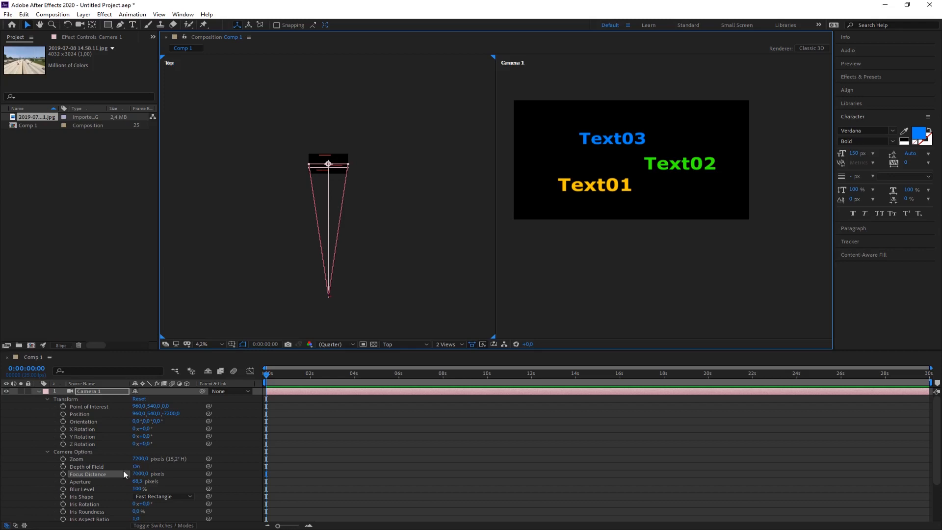
pyautogui.click(143, 474)
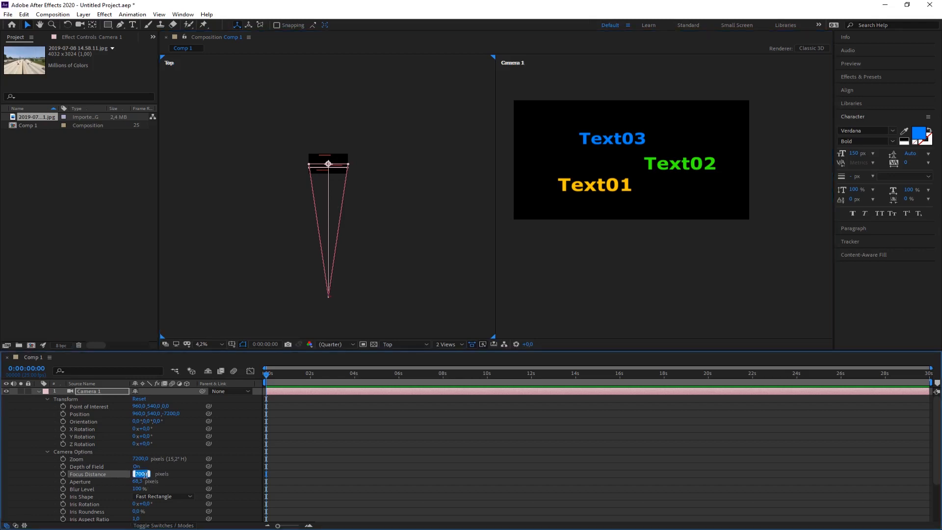
pyautogui.click(135, 475)
pyautogui.moveTo(136, 474); pyautogui.dragTo(149, 475)
pyautogui.write('1000')
pyautogui.press('Return')
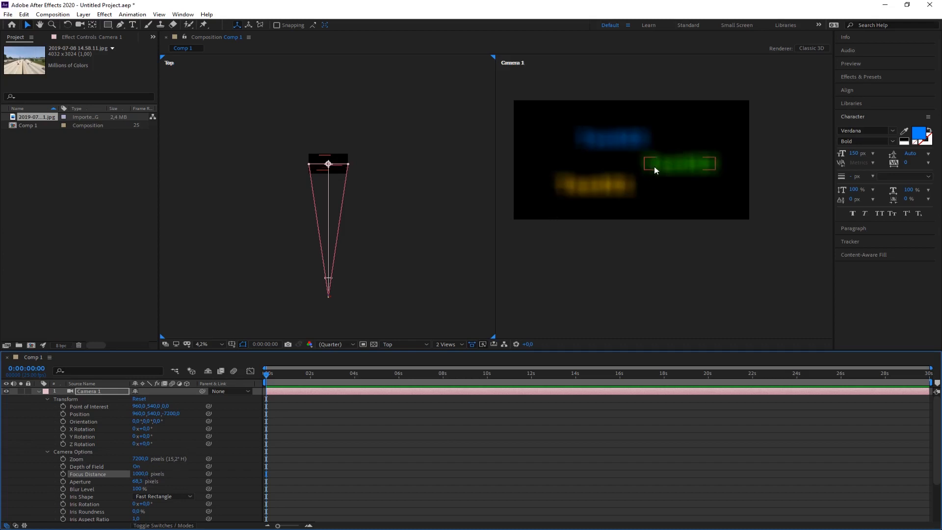
# Move Camera 1 closer to the texts by changing its Z position to about -2730.
pyautogui.click(330, 300)
pyautogui.click(329, 296)
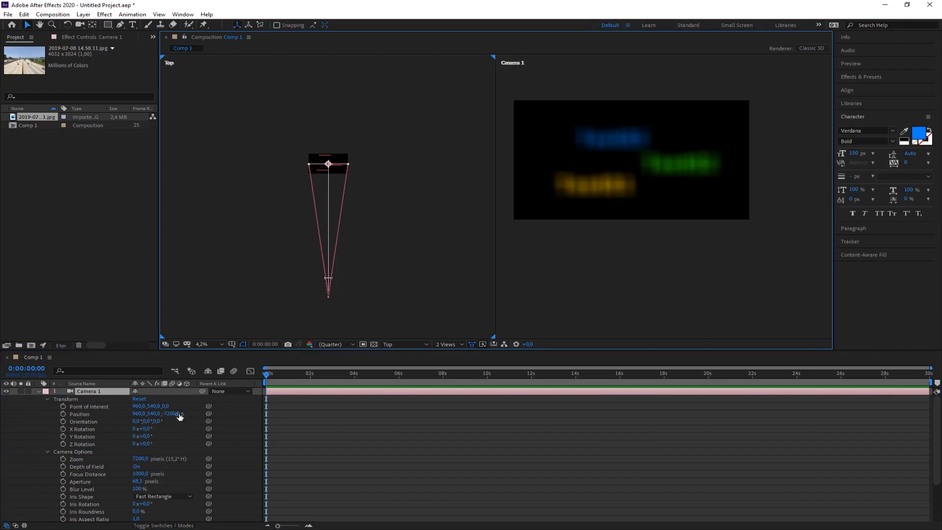
pyautogui.moveTo(180, 417); pyautogui.dragTo(785, 402)
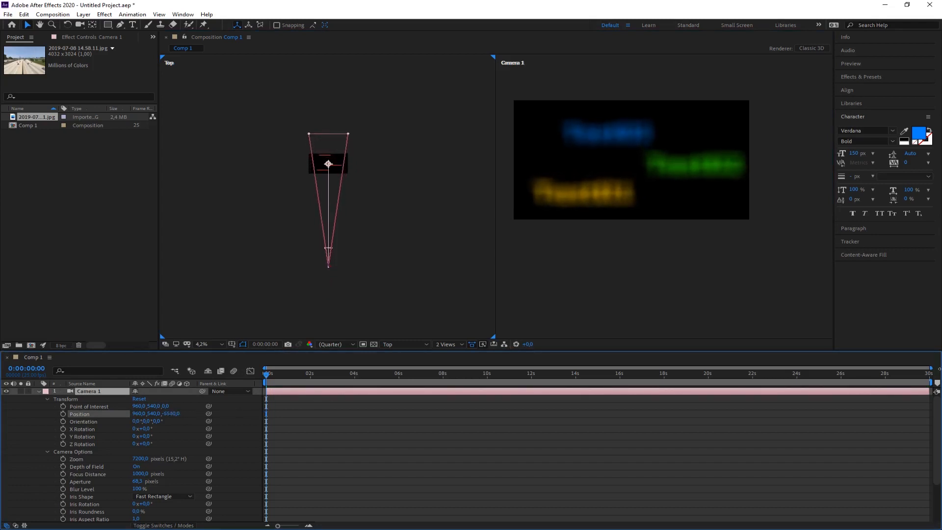
pyautogui.moveTo(940, 368); pyautogui.dragTo(941, 368)
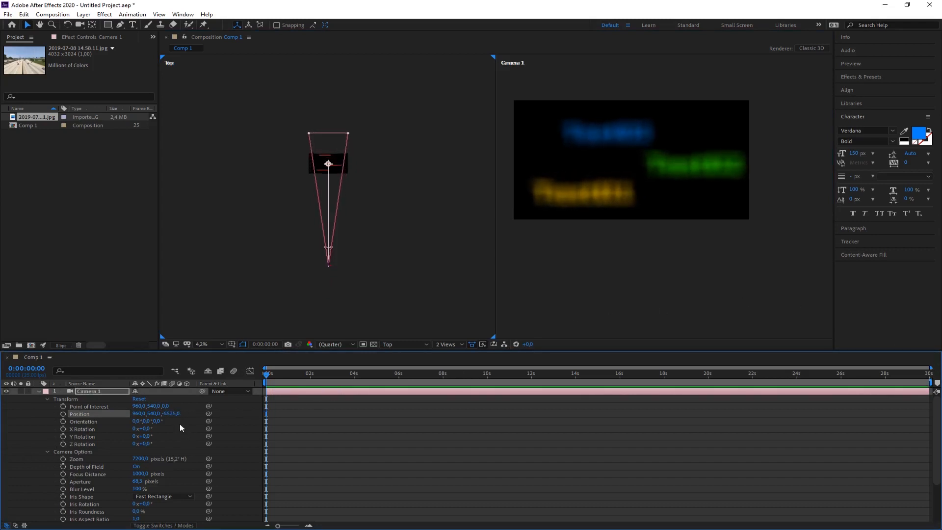
pyautogui.moveTo(172, 413); pyautogui.dragTo(904, 400)
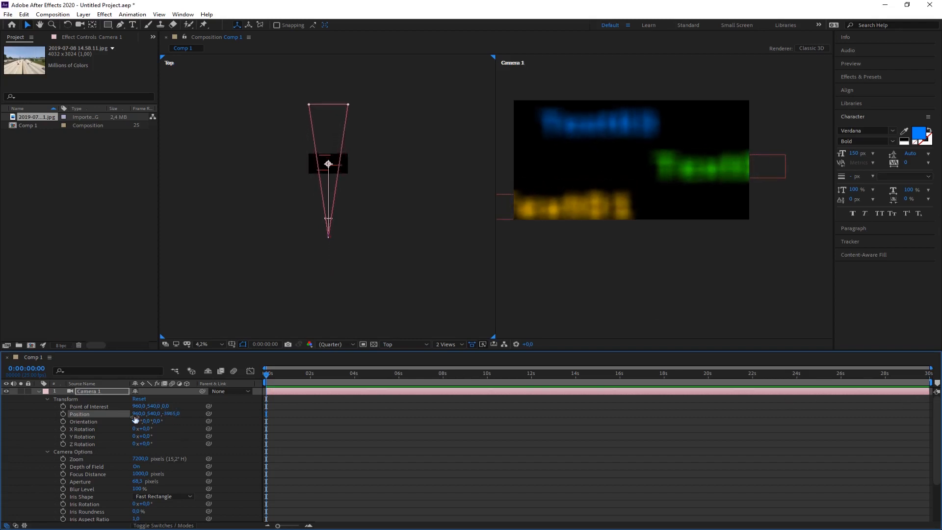
pyautogui.moveTo(172, 414); pyautogui.dragTo(941, 375)
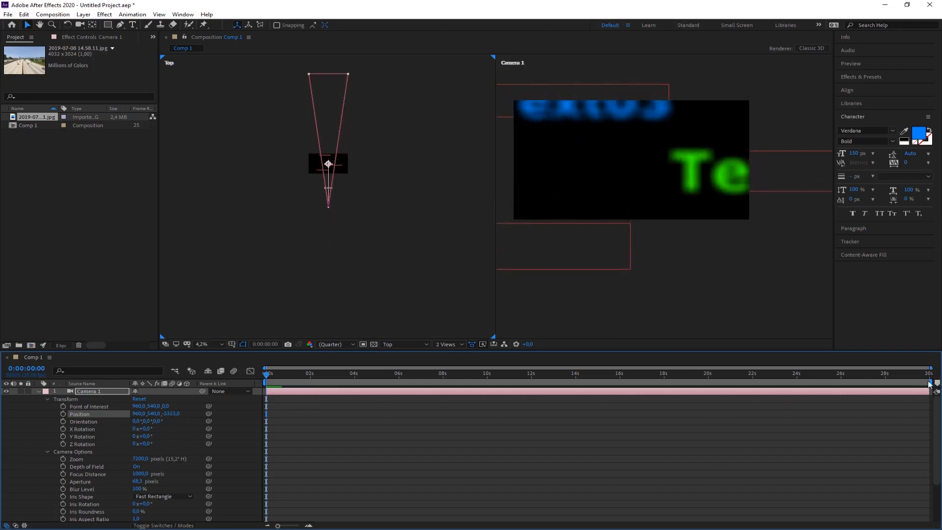
pyautogui.moveTo(172, 413); pyautogui.dragTo(1, 415)
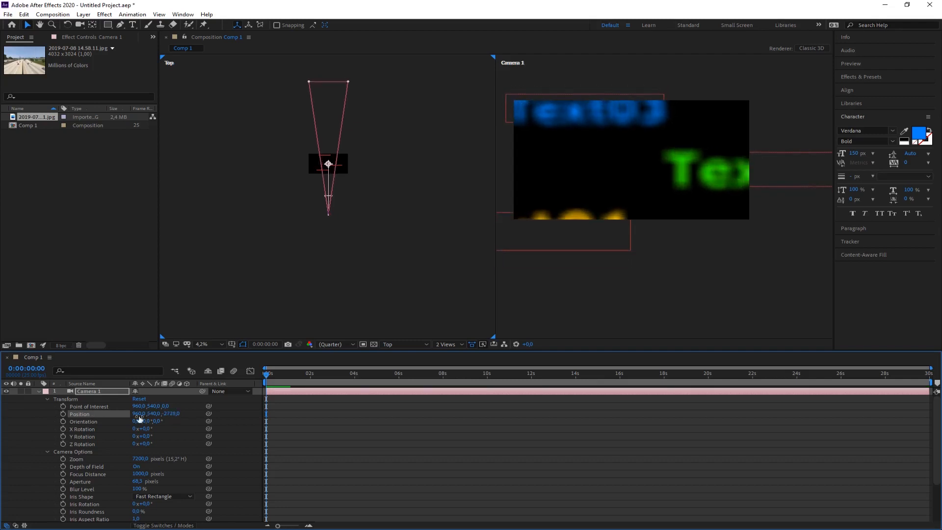
# Reduce Camera 1's Zoom to about 3918 pixels and extend its Focus Distance to about 953.56 mm, near the Text02 layer.
pyautogui.moveTo(144, 460); pyautogui.dragTo(49, 460)
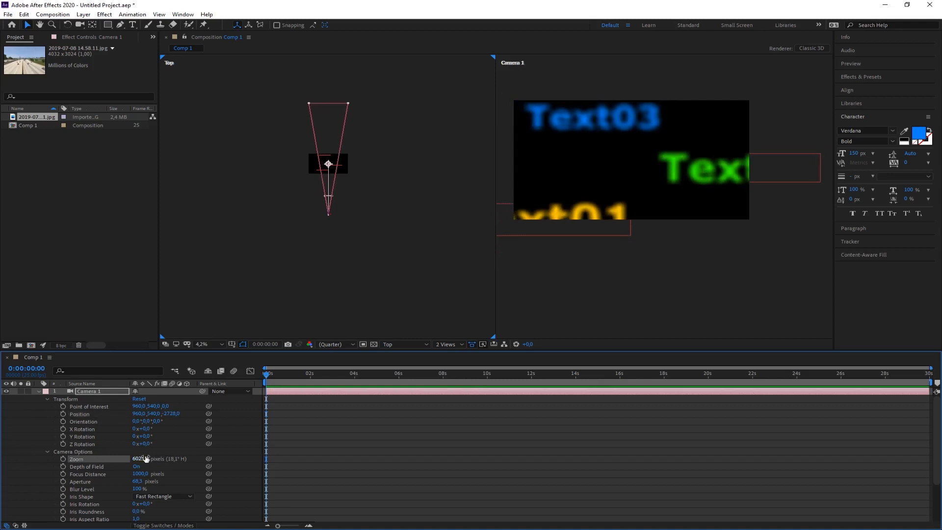
pyautogui.moveTo(144, 459); pyautogui.dragTo(23, 455)
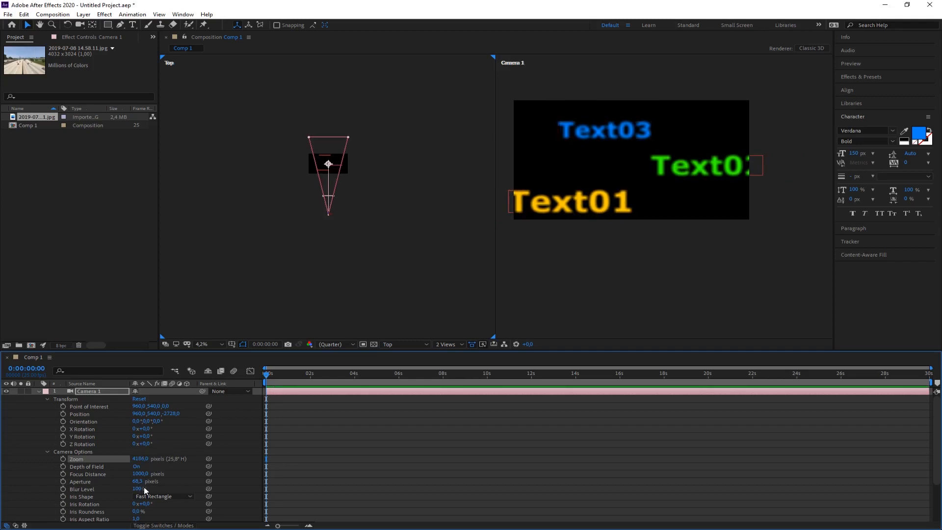
pyautogui.moveTo(140, 459); pyautogui.dragTo(16, 464)
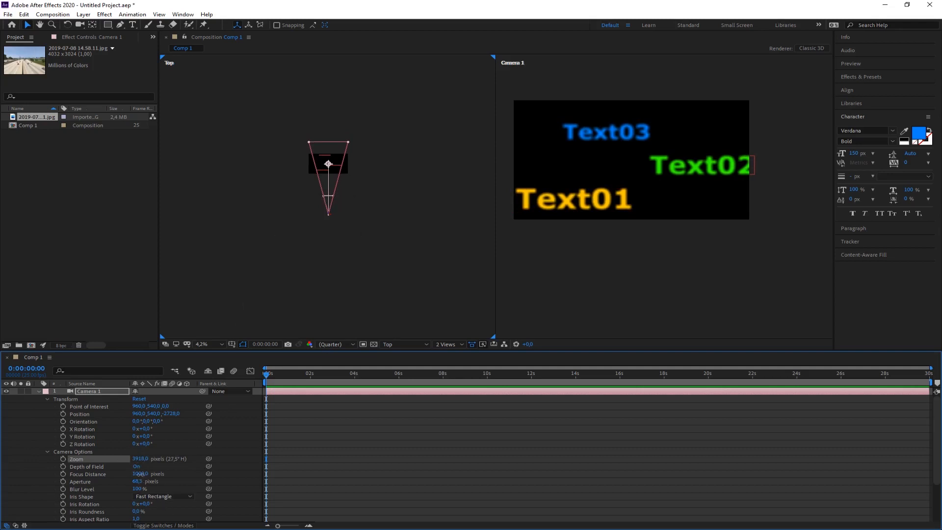
pyautogui.moveTo(140, 475); pyautogui.dragTo(941, 447)
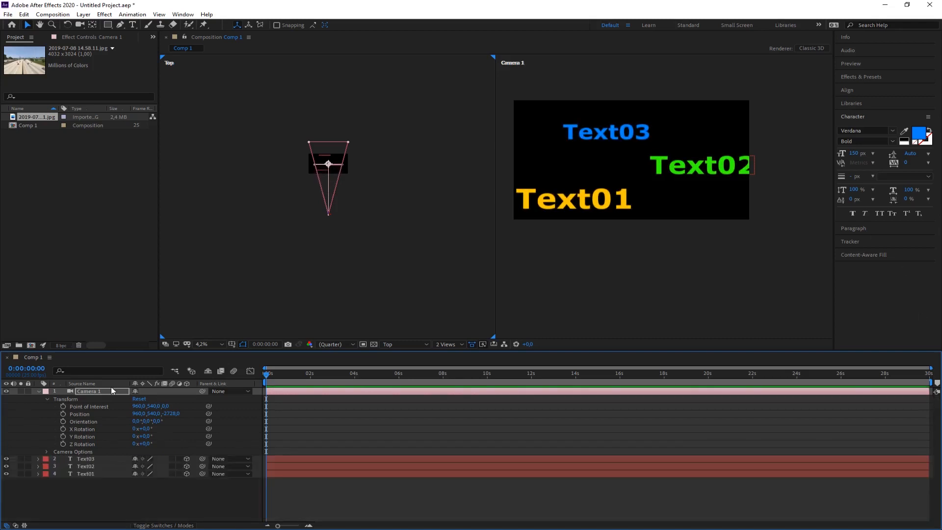
# Set the F-Stop to 1.0 in Camera 1's Camera Settings and apply it.
pyautogui.doubleClick(90, 390)
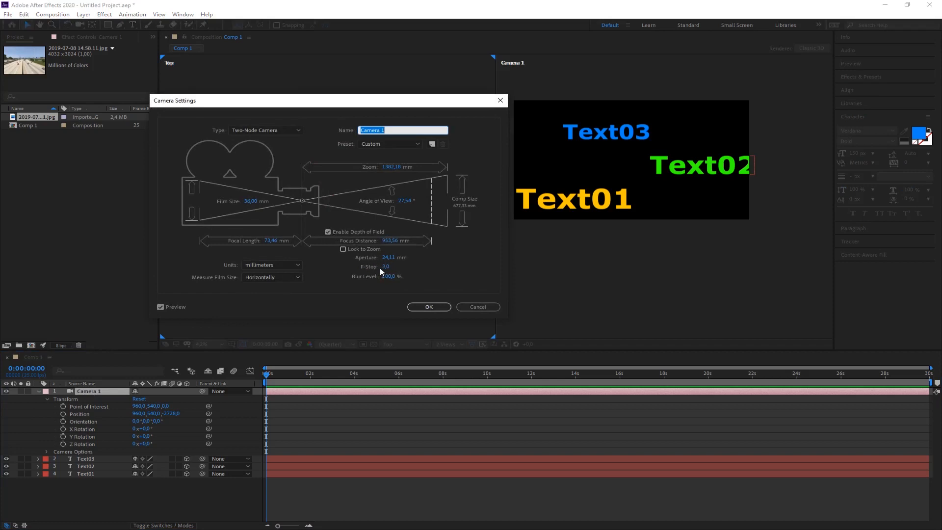
pyautogui.moveTo(375, 107); pyautogui.dragTo(294, 91)
pyautogui.click(306, 251)
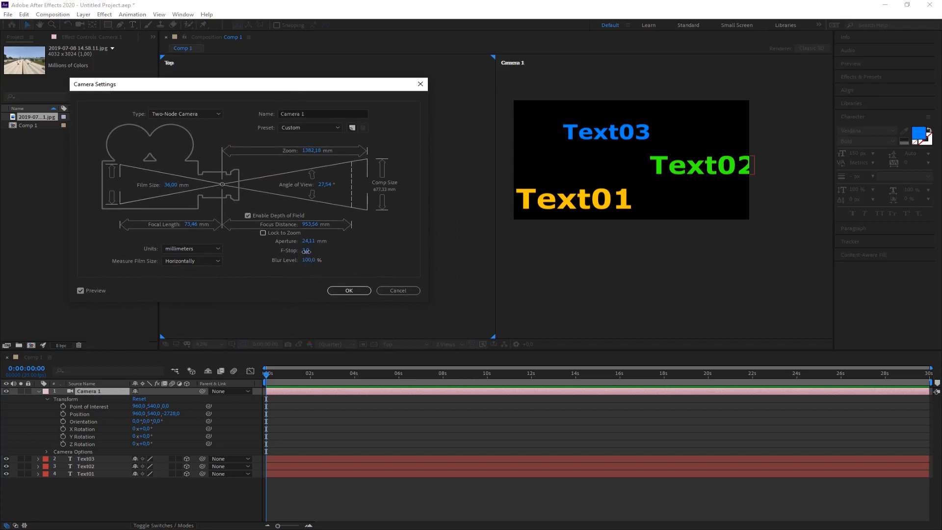
pyautogui.moveTo(305, 252); pyautogui.dragTo(305, 259)
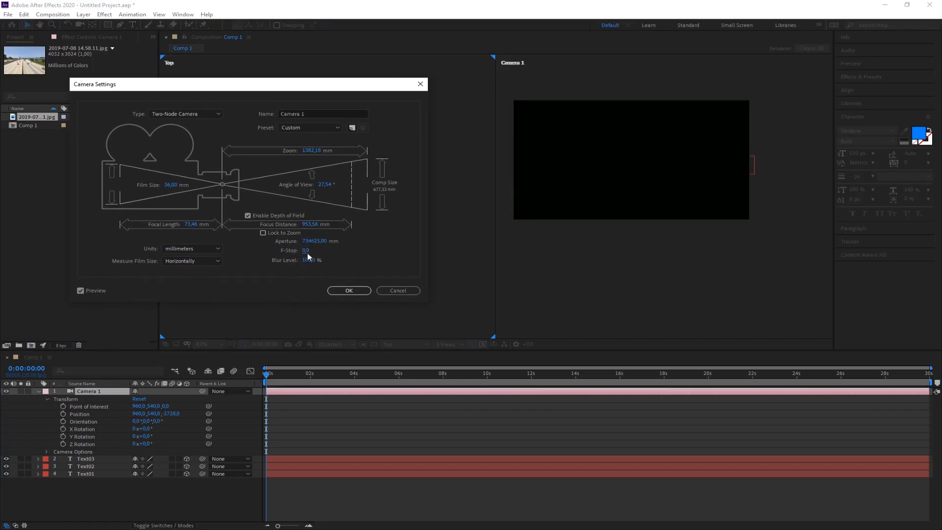
pyautogui.click(306, 251)
pyautogui.write('10')
pyautogui.press('Return')
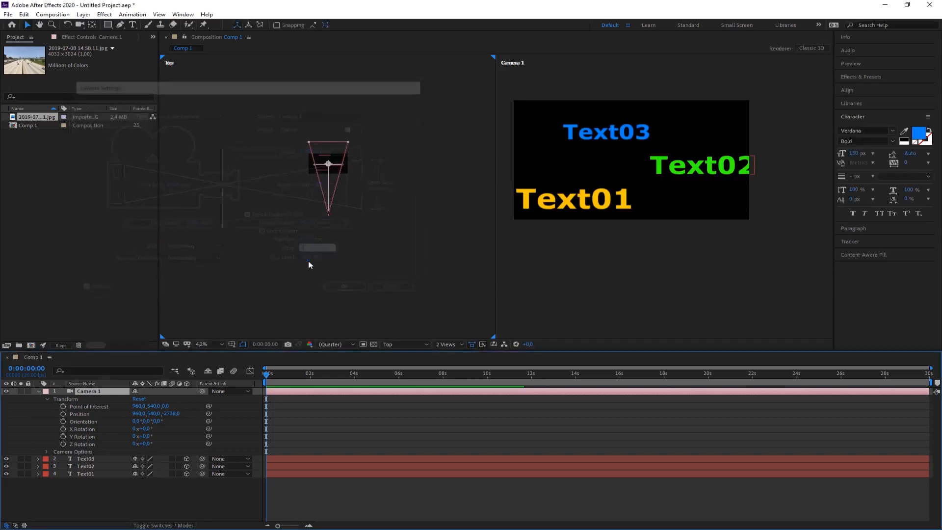
# Raise the Blur Level to about 399% in Camera 1's Camera Settings and apply it.
pyautogui.doubleClick(96, 393)
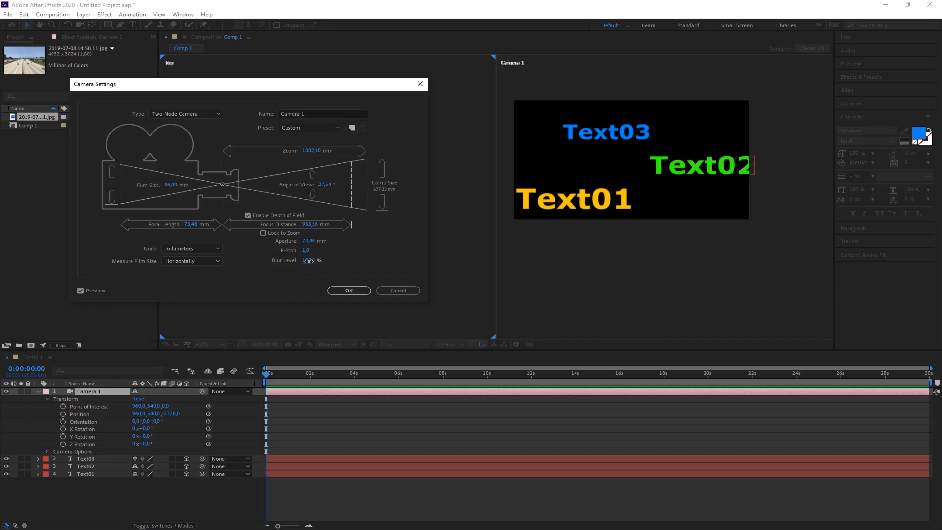
pyautogui.moveTo(308, 260); pyautogui.dragTo(457, 263)
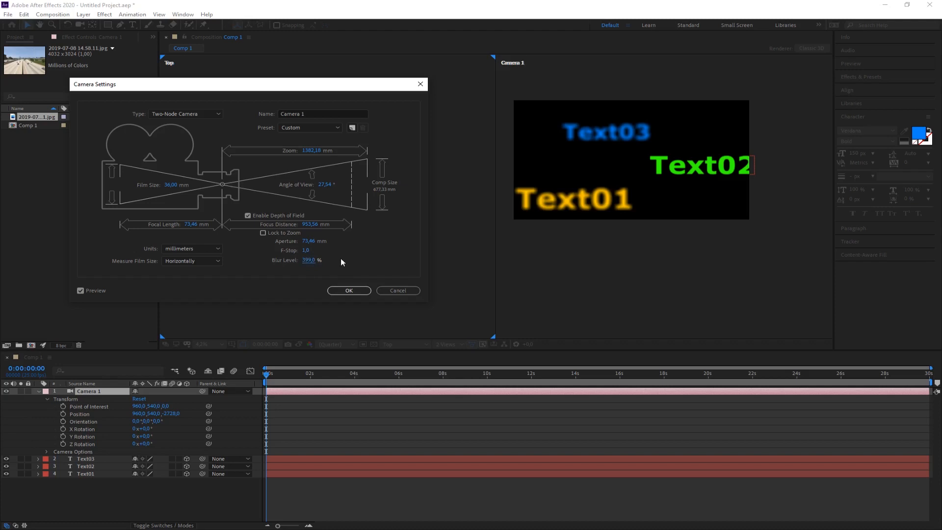
pyautogui.click(349, 291)
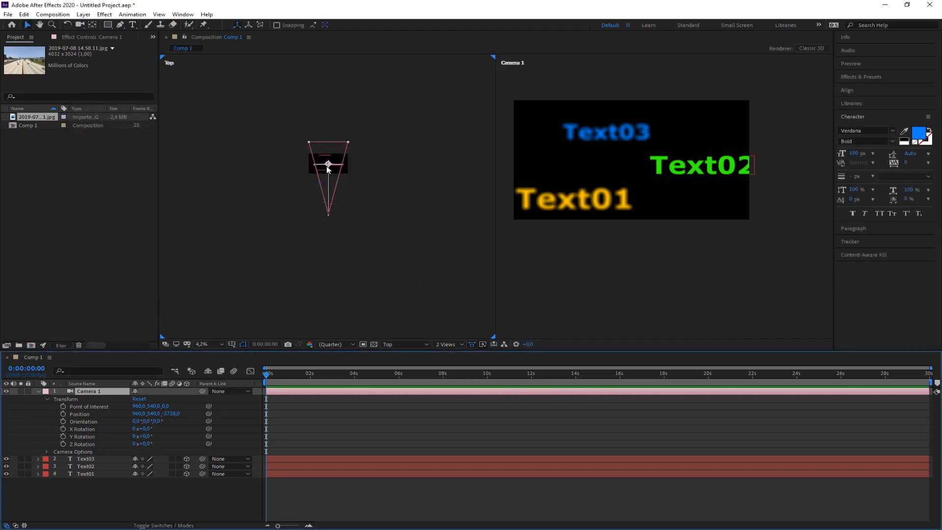
# Examine the camera and its focus plane against the three text layers in the Top view.
pyautogui.scroll(4, 317, 166)
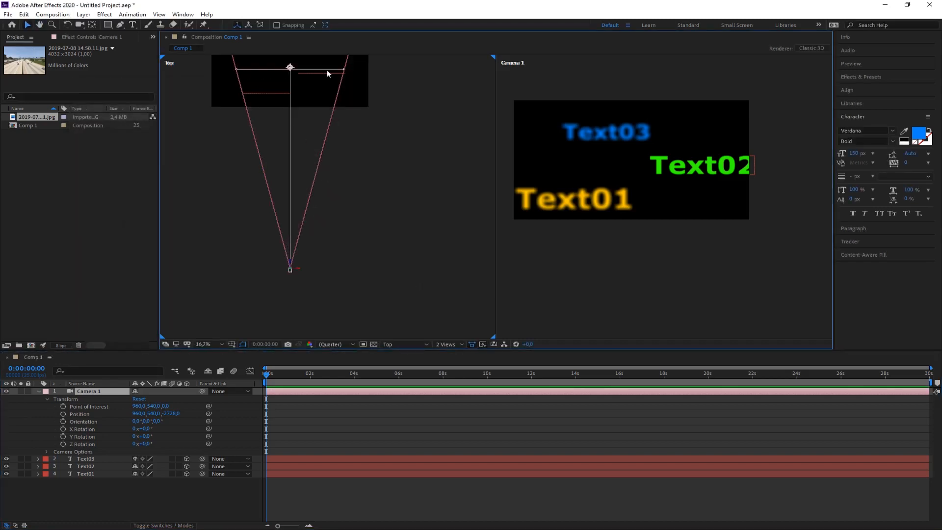
pyautogui.moveTo(319, 273); pyautogui.dragTo(349, 316)
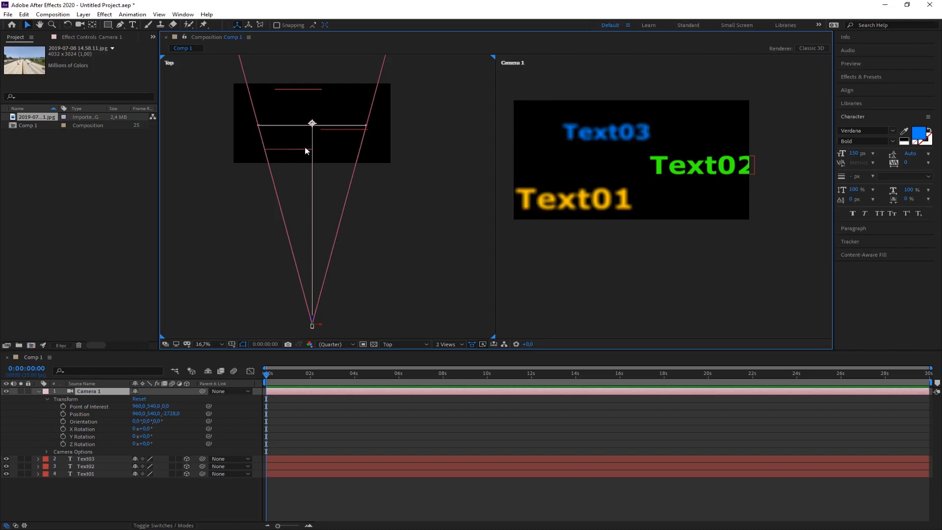
pyautogui.scroll(-2, 315, 137)
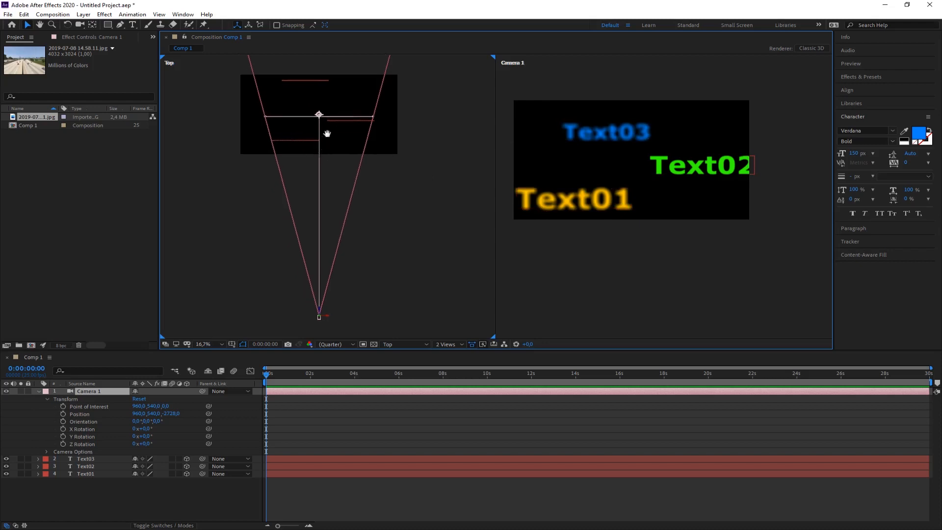
pyautogui.click(329, 245)
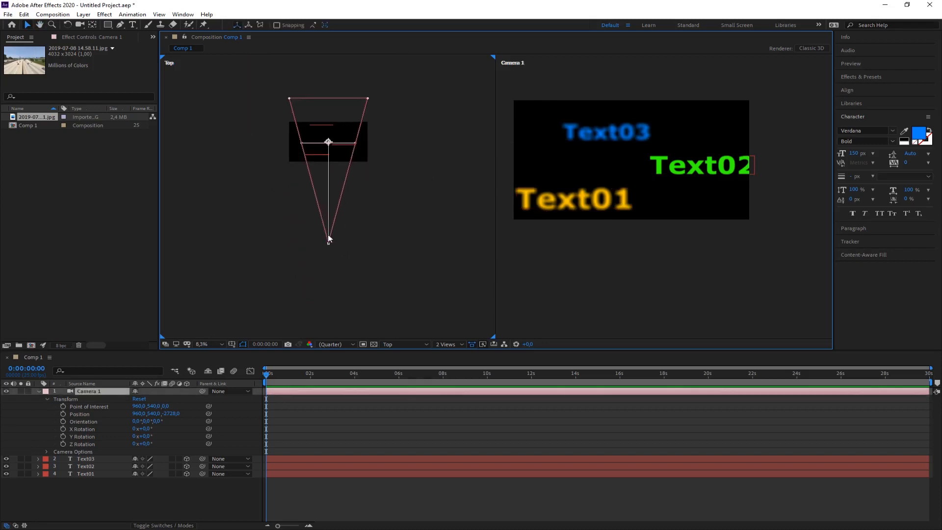
# Move Camera 1 back in the Top view until its focus plane meets Text01, and extend its Focus Distance to about 3195 pixels.
pyautogui.moveTo(329, 241)
pyautogui.mouseDown()
pyautogui.moveTo(326, 276)
pyautogui.moveTo(325, 225)
pyautogui.moveTo(326, 255)
pyautogui.moveTo(321, 229)
pyautogui.moveTo(316, 255)
pyautogui.mouseUp()
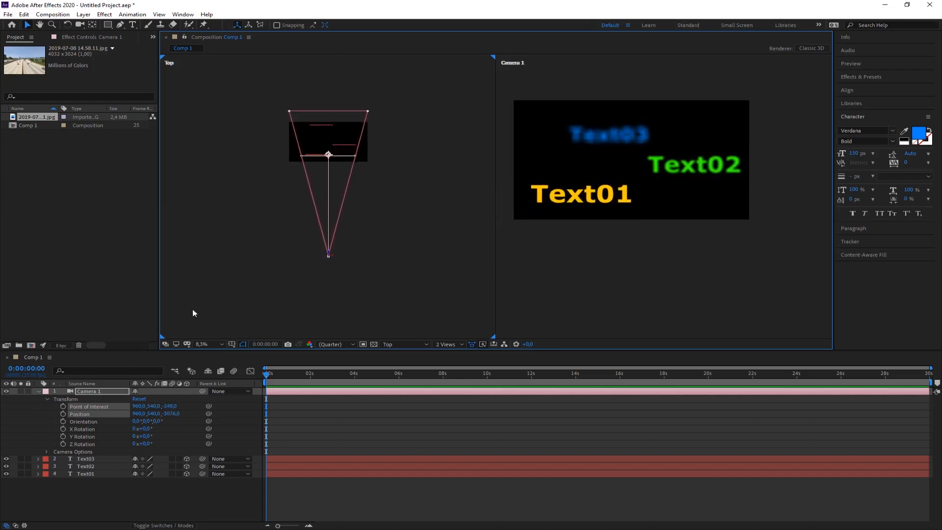
pyautogui.click(49, 452)
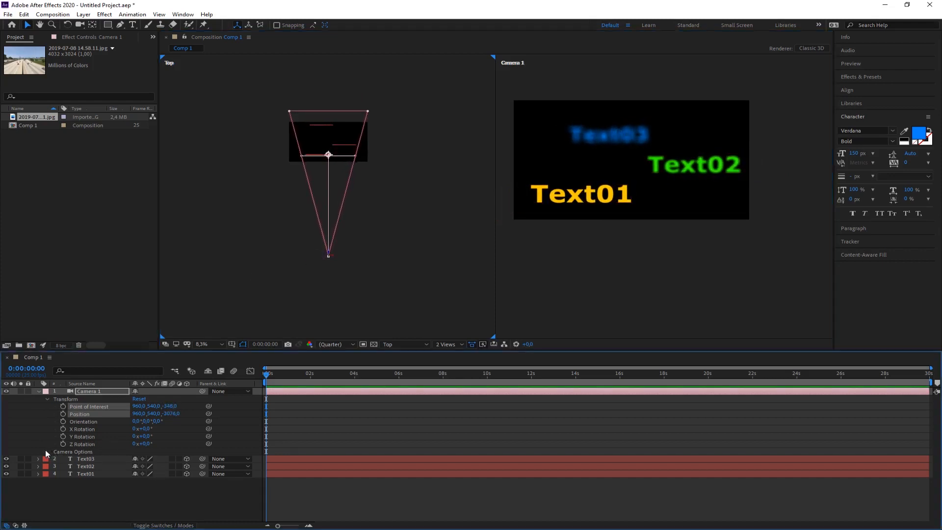
pyautogui.scroll(-1, 56, 454)
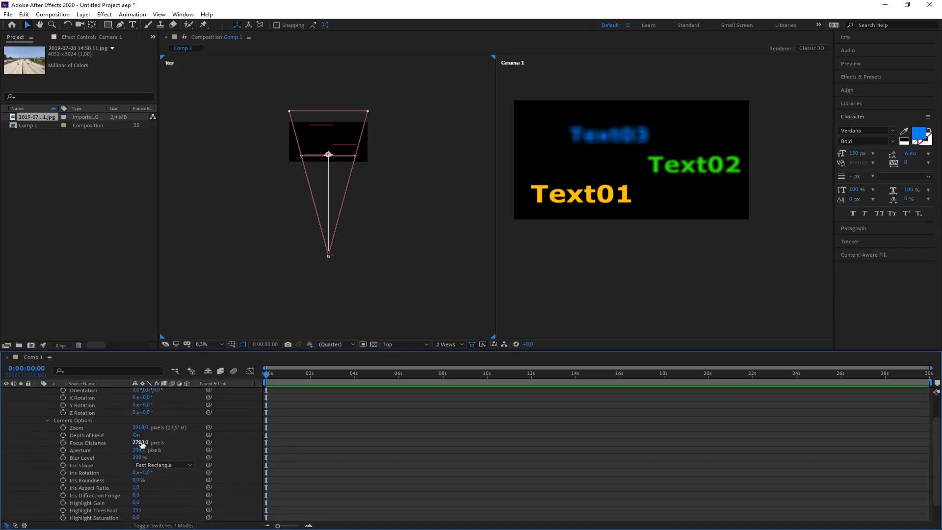
pyautogui.moveTo(141, 443); pyautogui.dragTo(388, 437)
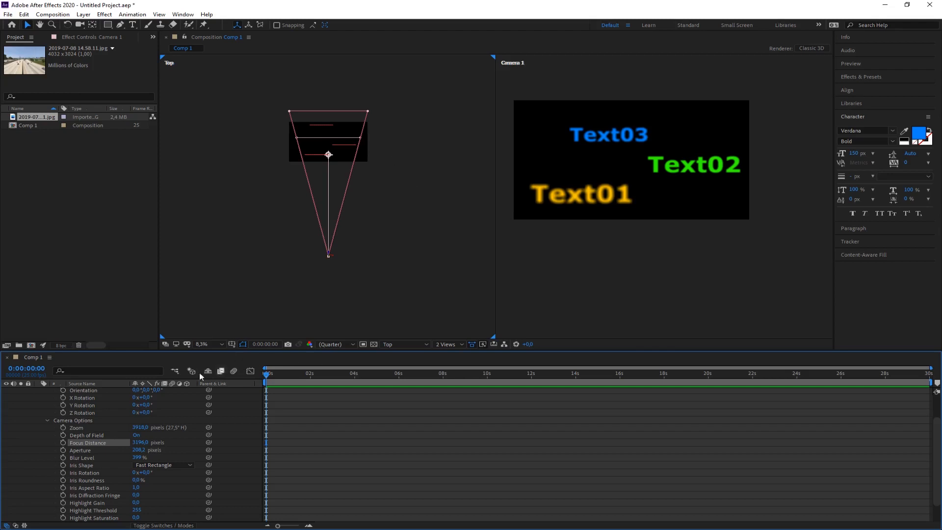
pyautogui.click(47, 421)
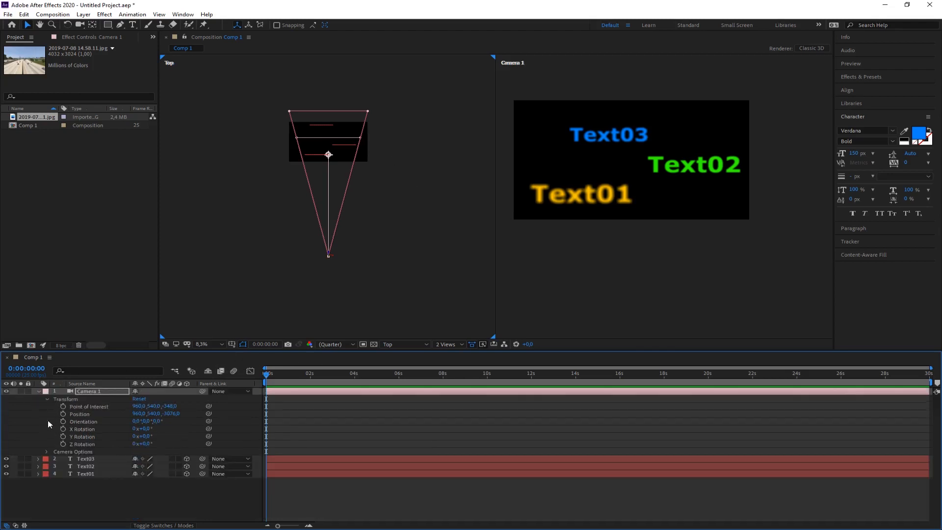
pyautogui.click(39, 391)
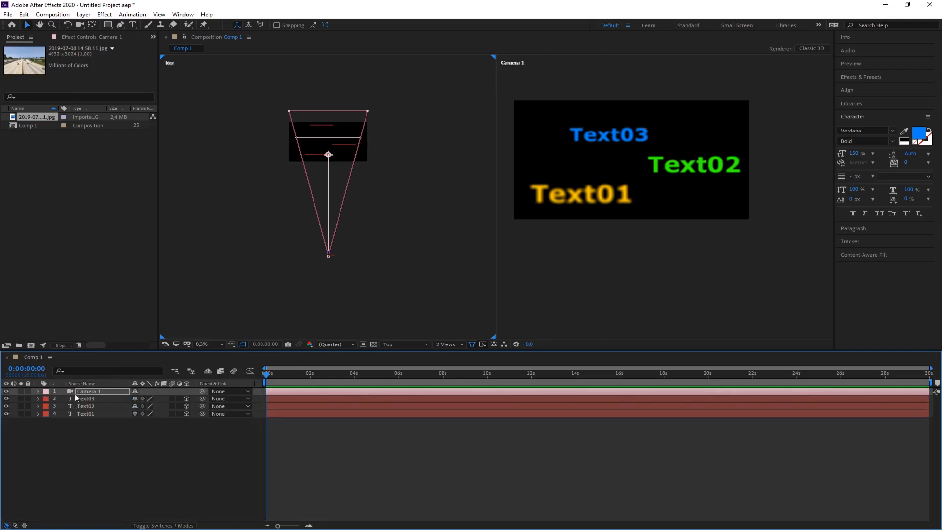
pyautogui.click(86, 432)
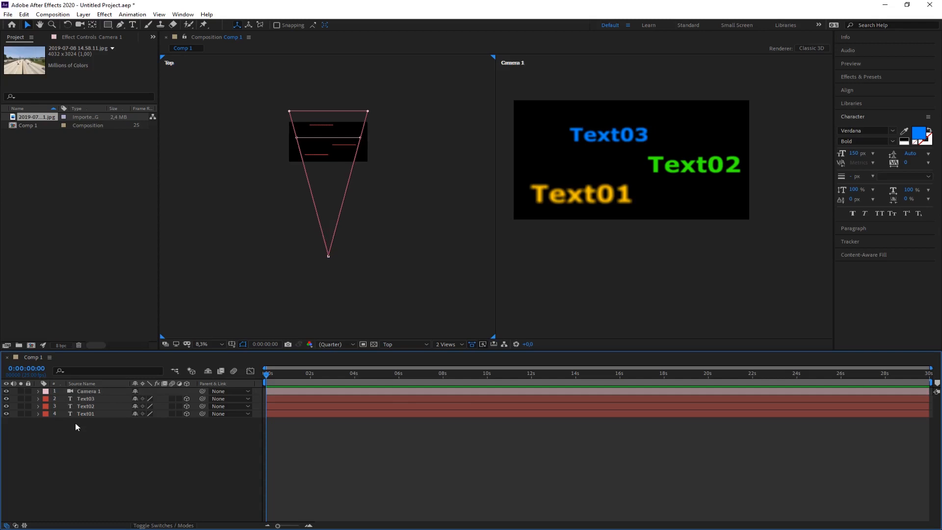
# Start a new solid layer and choose a soft pink as its color.
pyautogui.click(83, 14)
pyautogui.moveTo(133, 25)
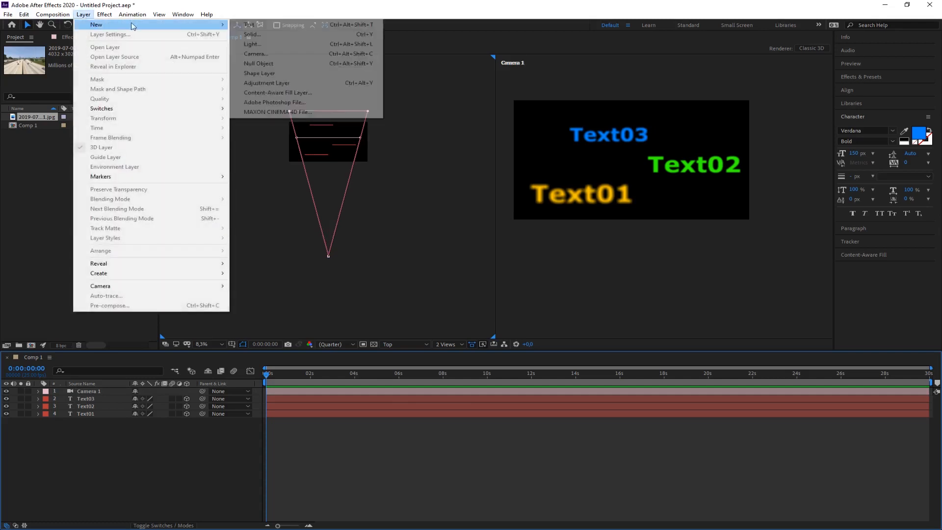
pyautogui.click(261, 35)
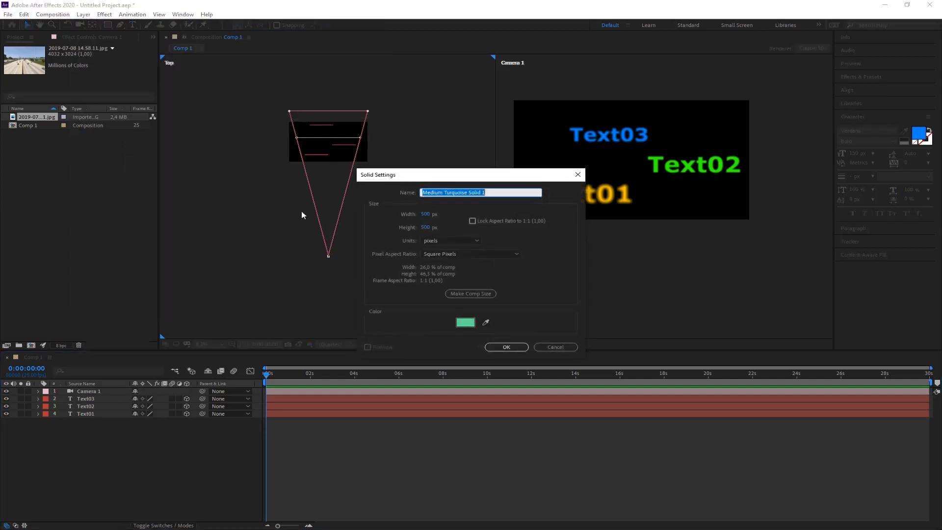
pyautogui.click(466, 323)
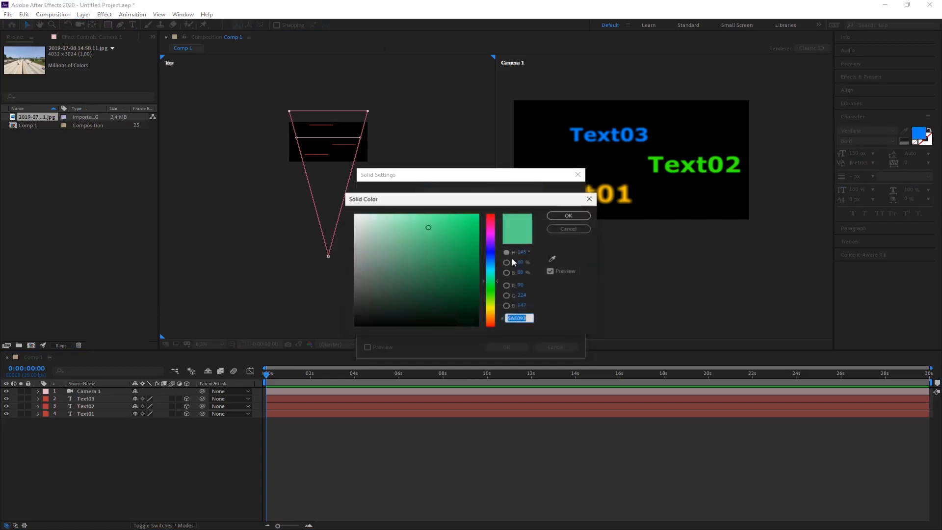
pyautogui.click(493, 314)
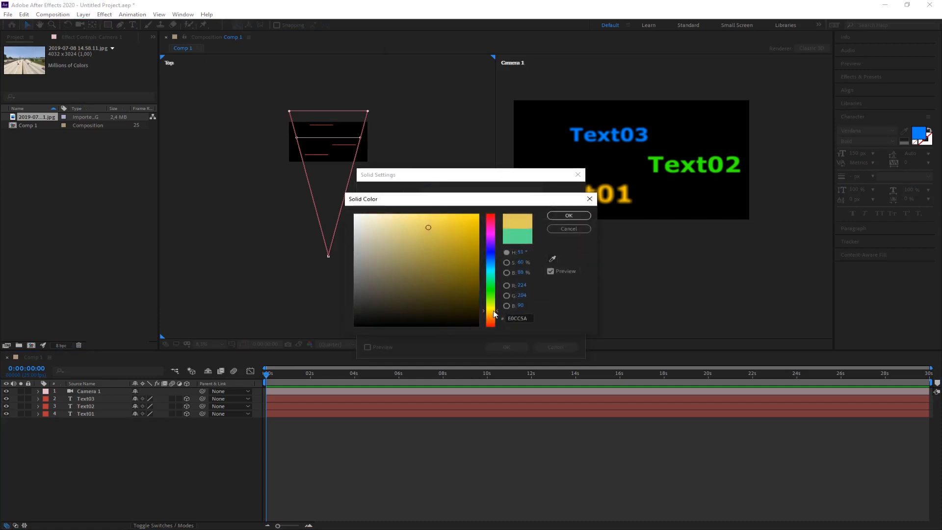
pyautogui.moveTo(493, 314); pyautogui.dragTo(494, 223)
pyautogui.moveTo(396, 223); pyautogui.dragTo(400, 230)
pyautogui.click(569, 217)
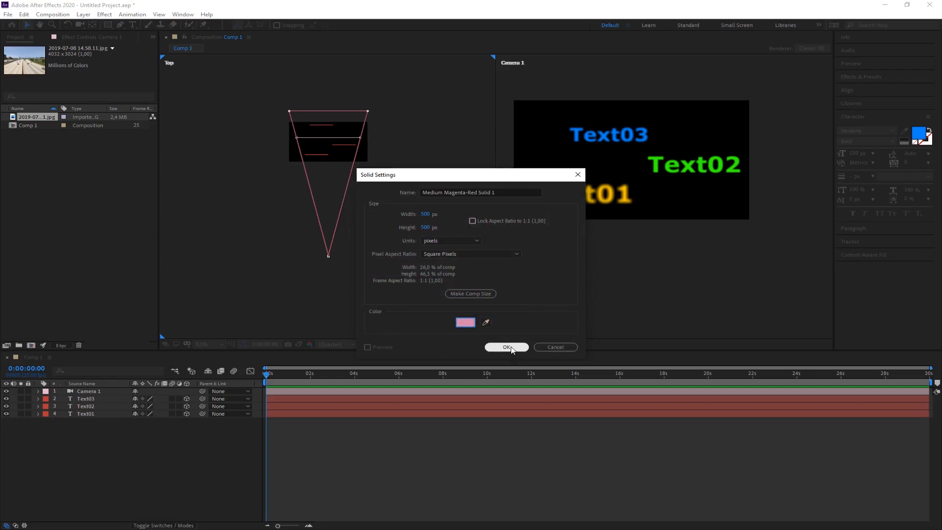
# Set the pink solid's size to 4000 by 4000 pixels and create it.
pyautogui.click(477, 292)
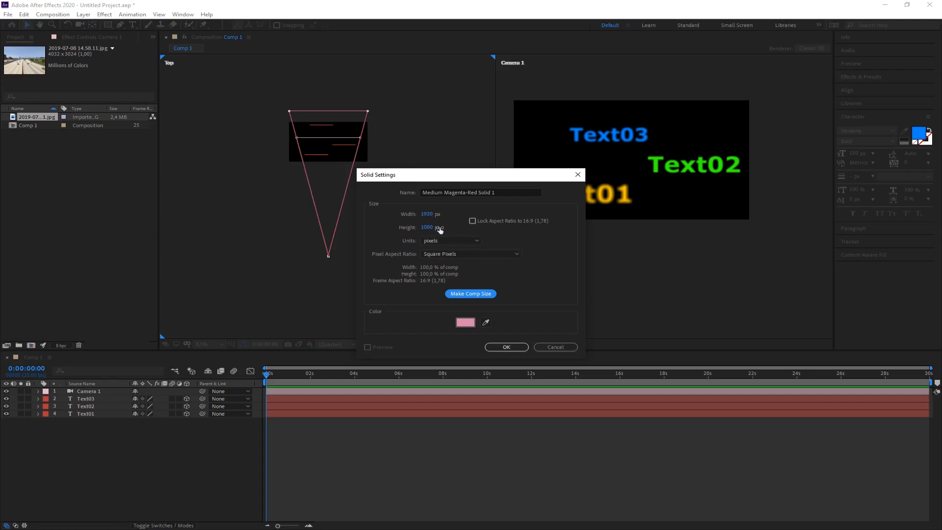
pyautogui.click(427, 214)
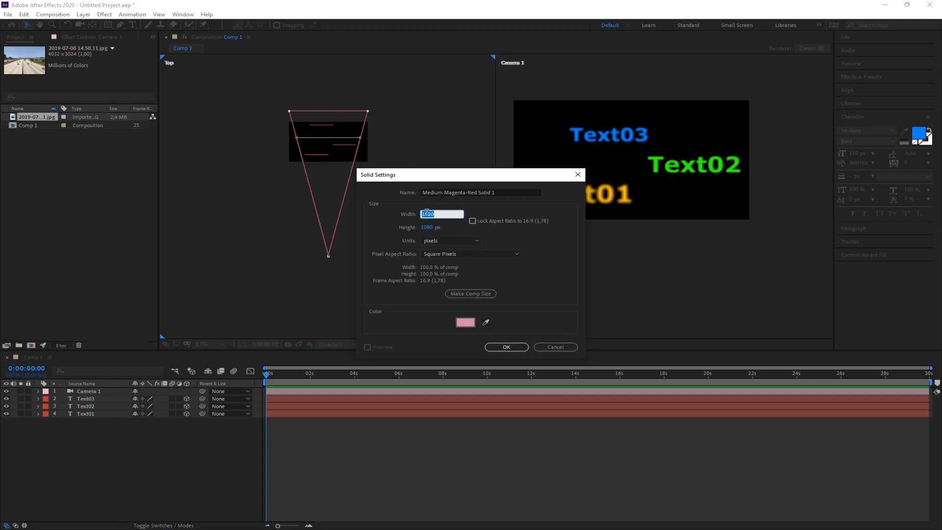
pyautogui.write('4000')
pyautogui.press('Tab')
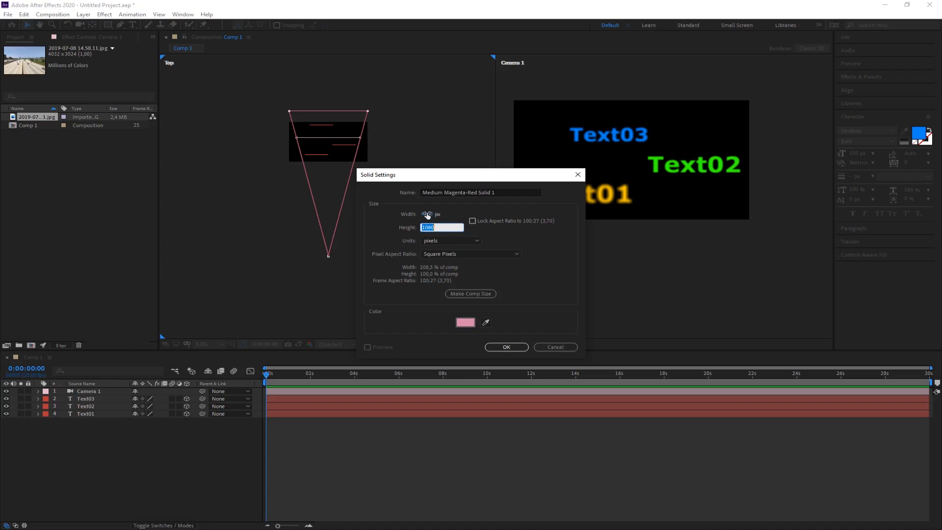
pyautogui.write('4000')
pyautogui.click(506, 347)
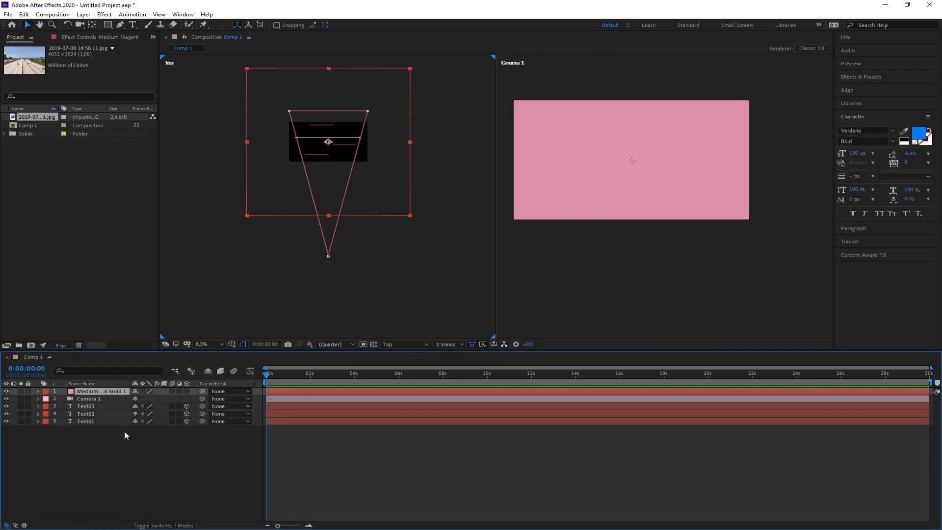
# Place the pink solid beneath Text01 in the layer order and make it a 3D layer.
pyautogui.moveTo(84, 391); pyautogui.dragTo(83, 426)
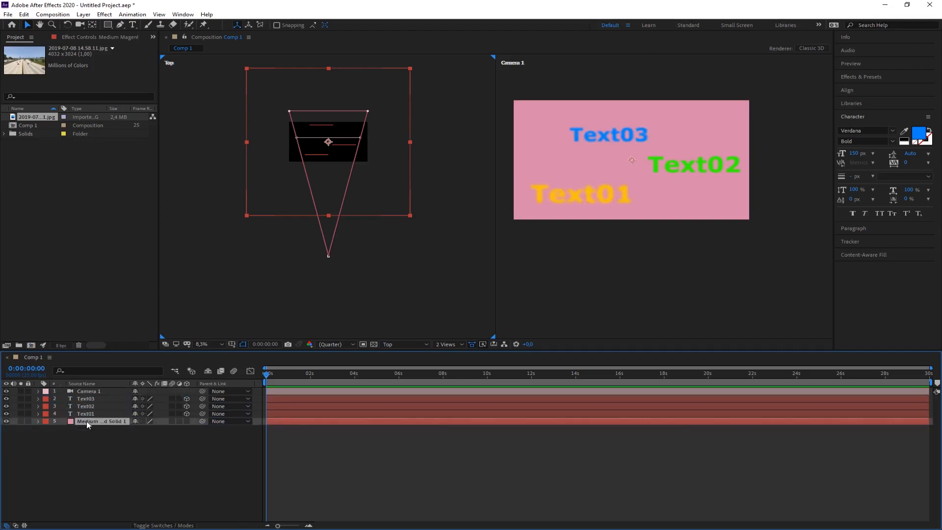
pyautogui.click(186, 421)
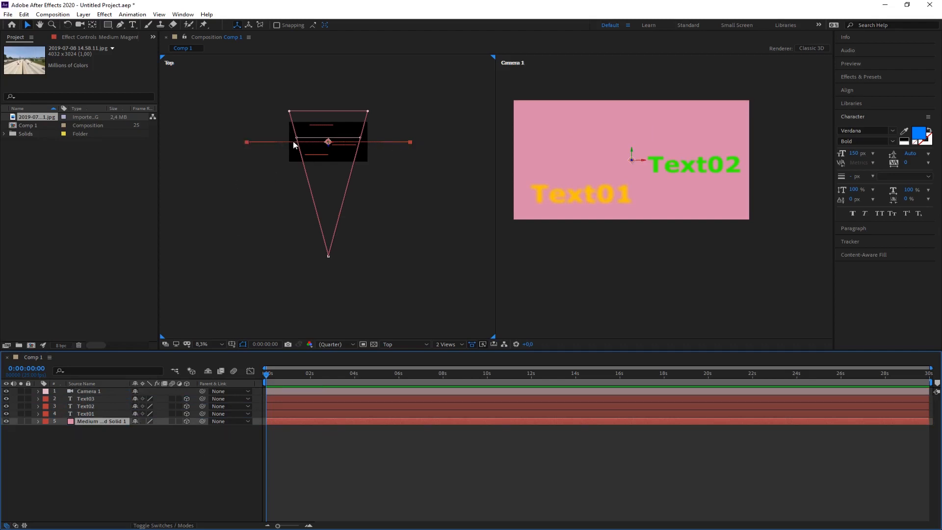
pyautogui.click(82, 430)
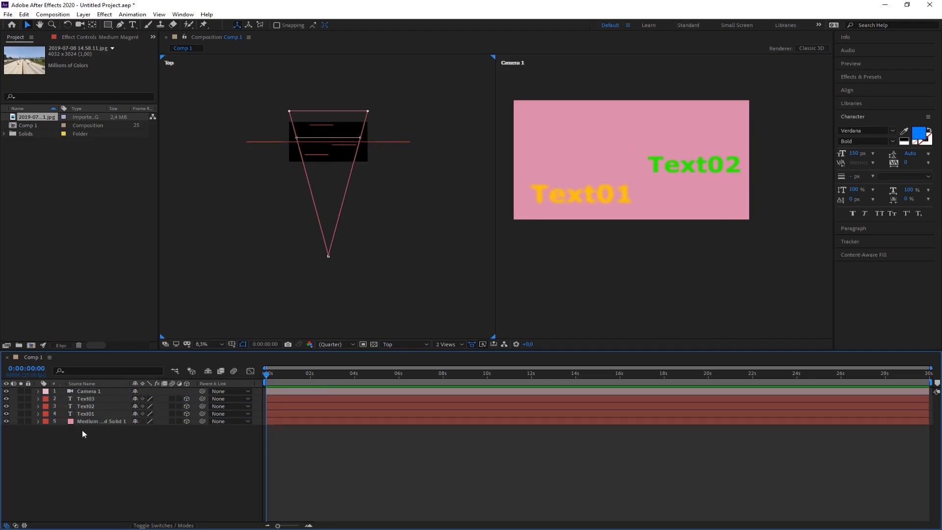
# Push the pink solid behind all three text layers by raising its Z position to about 934.
pyautogui.click(84, 421)
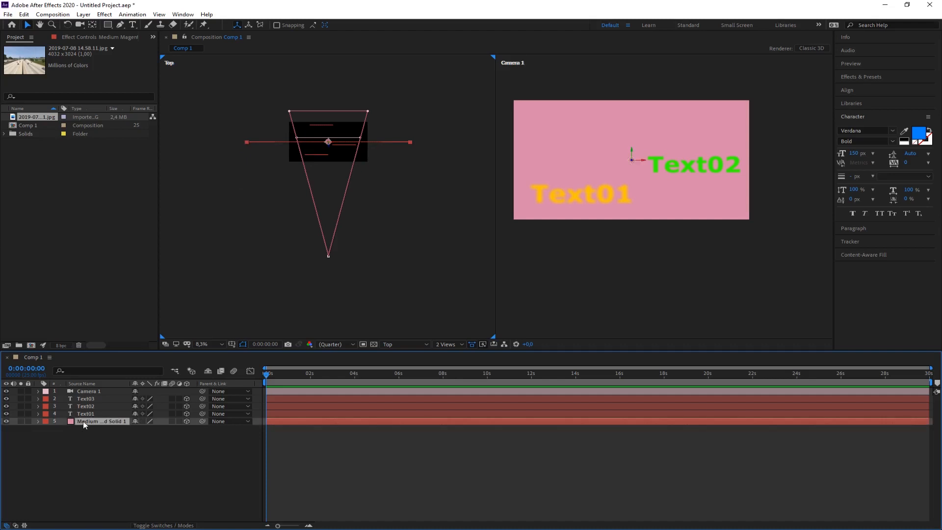
pyautogui.press('p')
pyautogui.moveTo(165, 428); pyautogui.dragTo(614, 422)
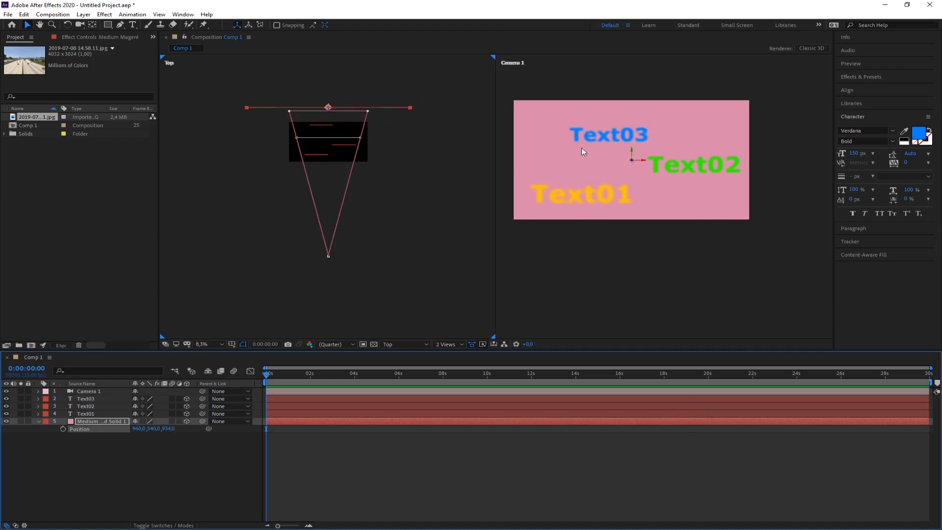
pyautogui.click(376, 238)
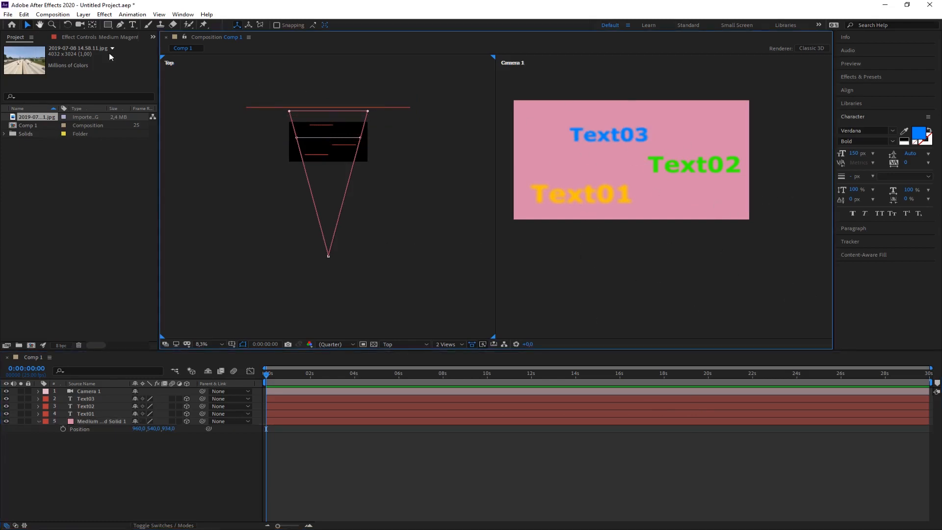
# Add a white point light at 100% intensity and centre it in the Camera 1 view.
pyautogui.click(83, 15)
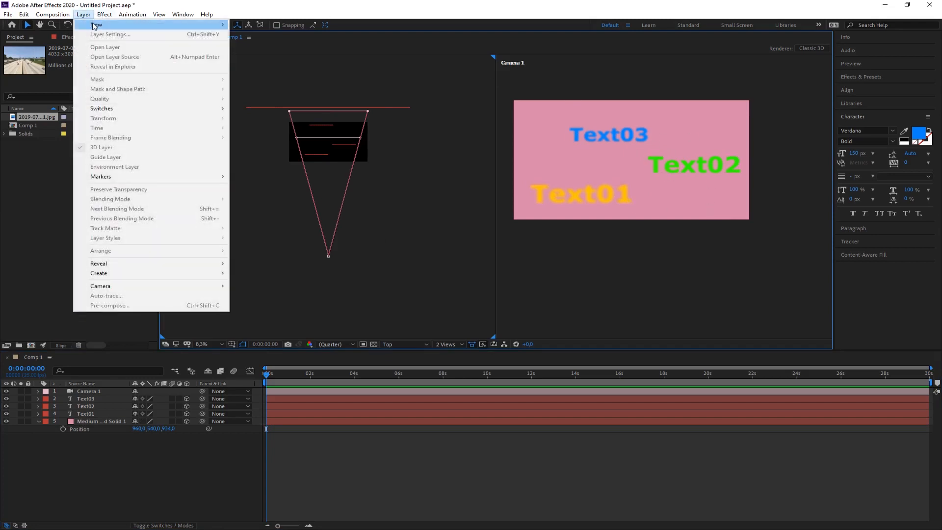
pyautogui.moveTo(95, 26)
pyautogui.click(260, 42)
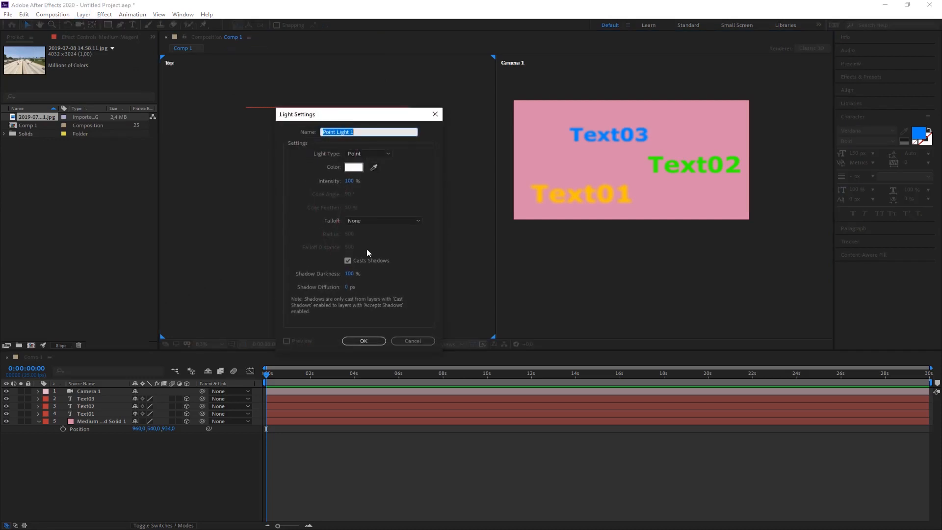
pyautogui.click(364, 154)
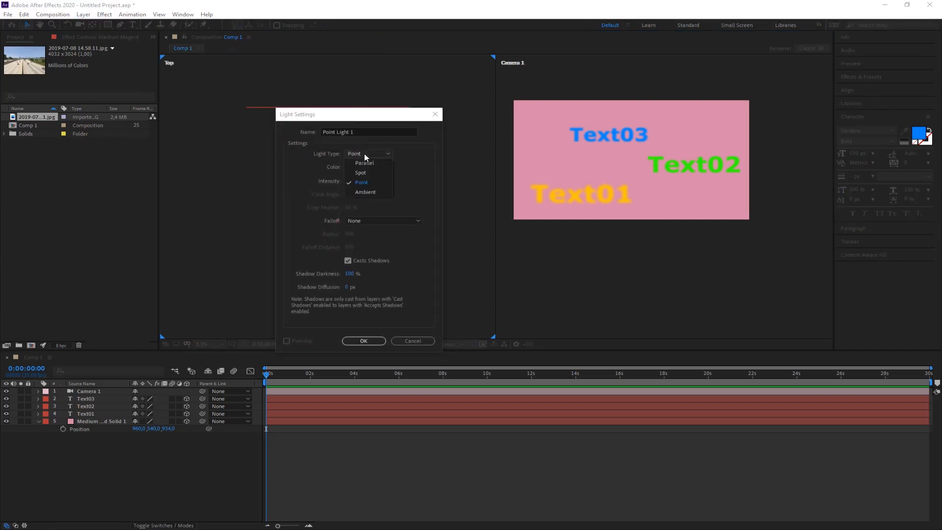
pyautogui.click(364, 154)
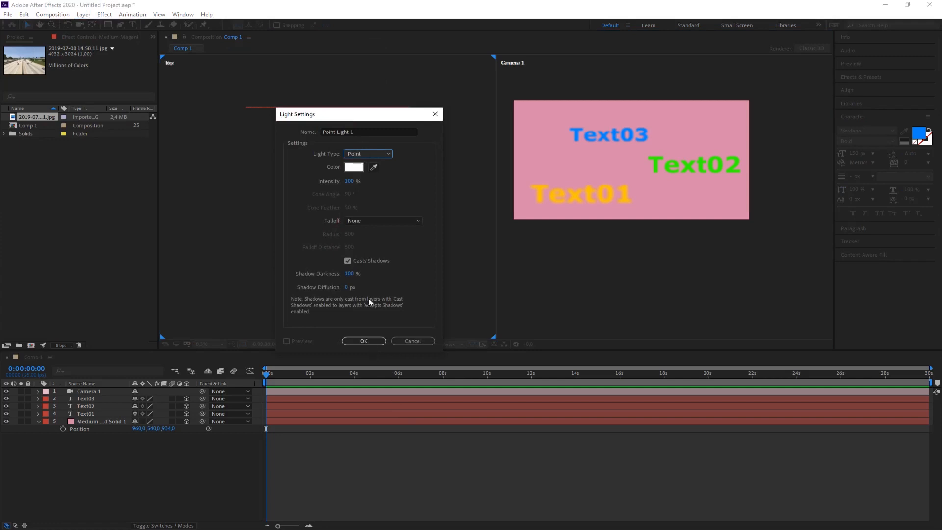
pyautogui.click(348, 260)
pyautogui.click(365, 341)
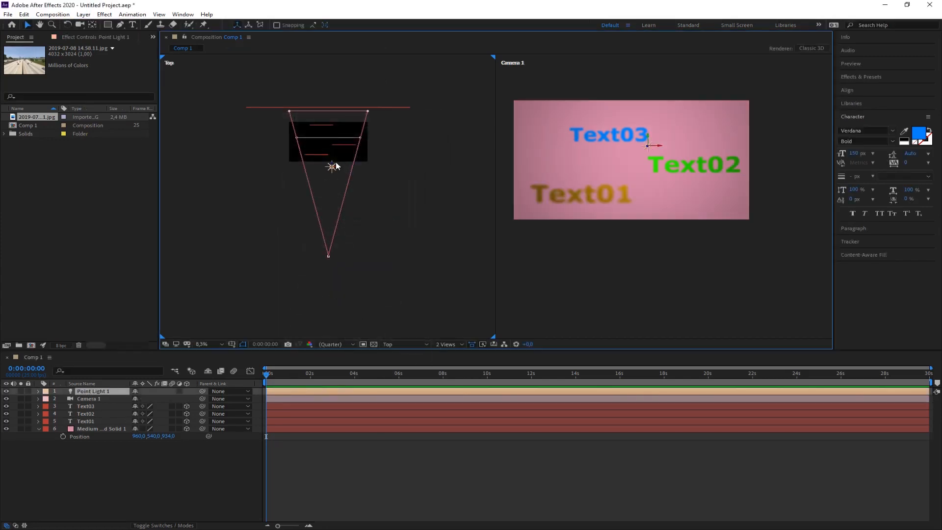
pyautogui.moveTo(658, 148)
pyautogui.mouseDown()
pyautogui.moveTo(640, 139)
pyautogui.moveTo(647, 162)
pyautogui.mouseUp()
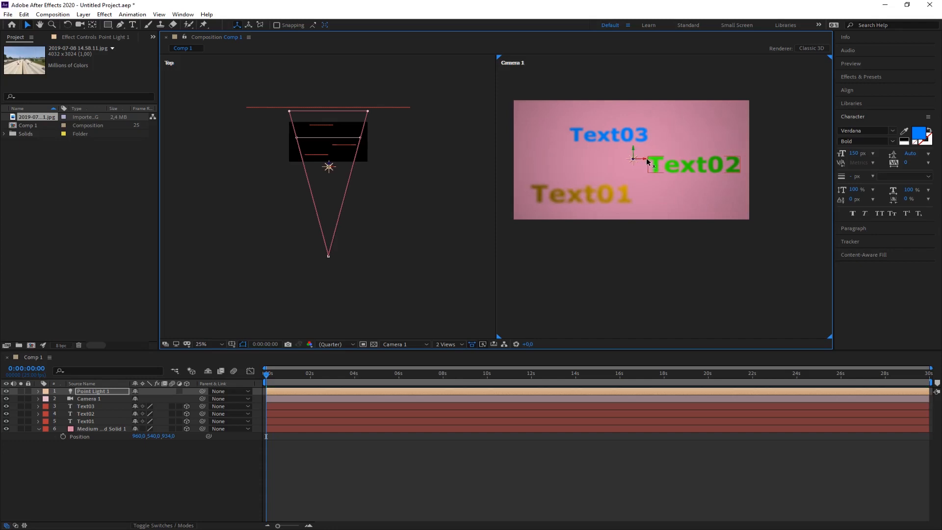
pyautogui.click(641, 278)
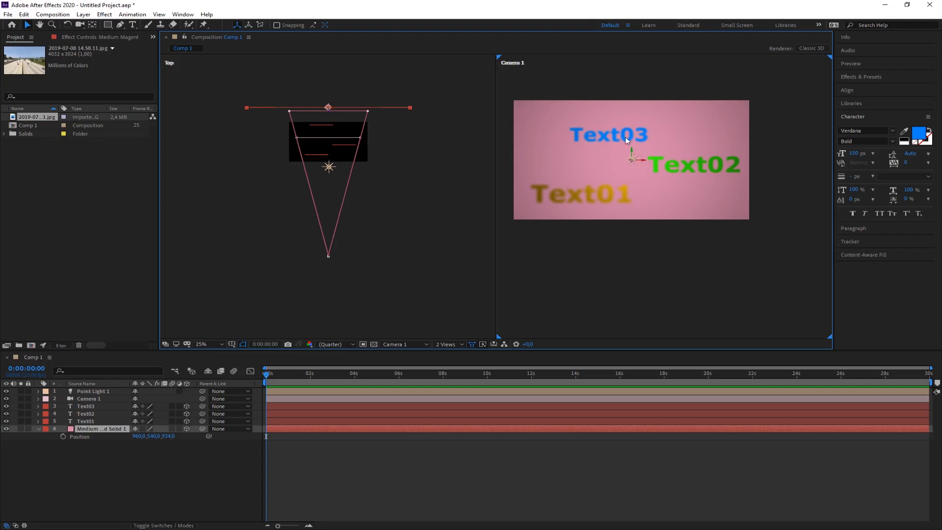
# Move Camera 1 farther back from the text layers in the Top view.
pyautogui.click(328, 254)
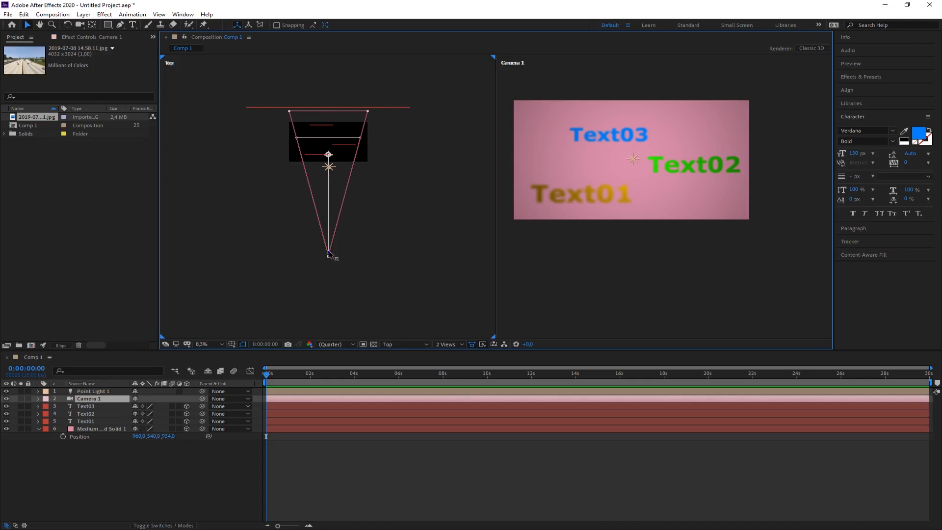
pyautogui.moveTo(328, 256)
pyautogui.mouseDown()
pyautogui.moveTo(328, 279)
pyautogui.moveTo(328, 242)
pyautogui.moveTo(329, 277)
pyautogui.moveTo(326, 266)
pyautogui.mouseUp()
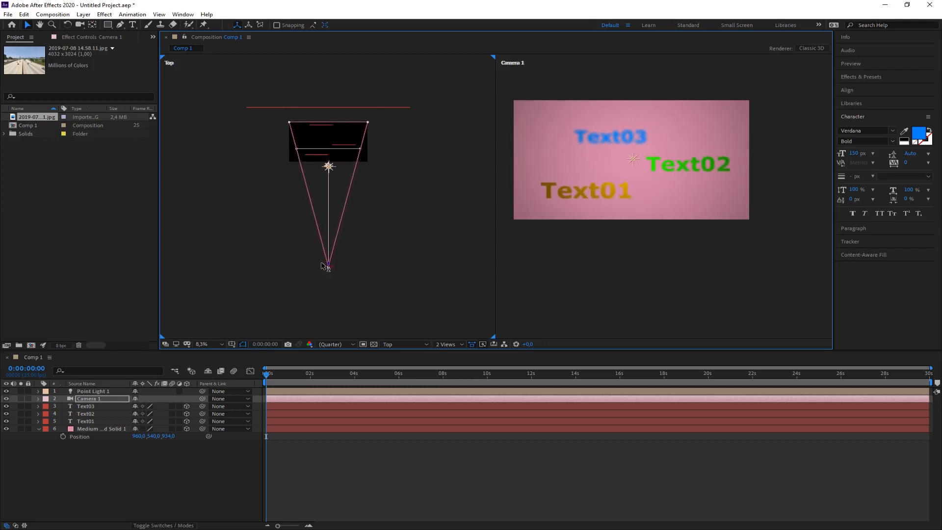